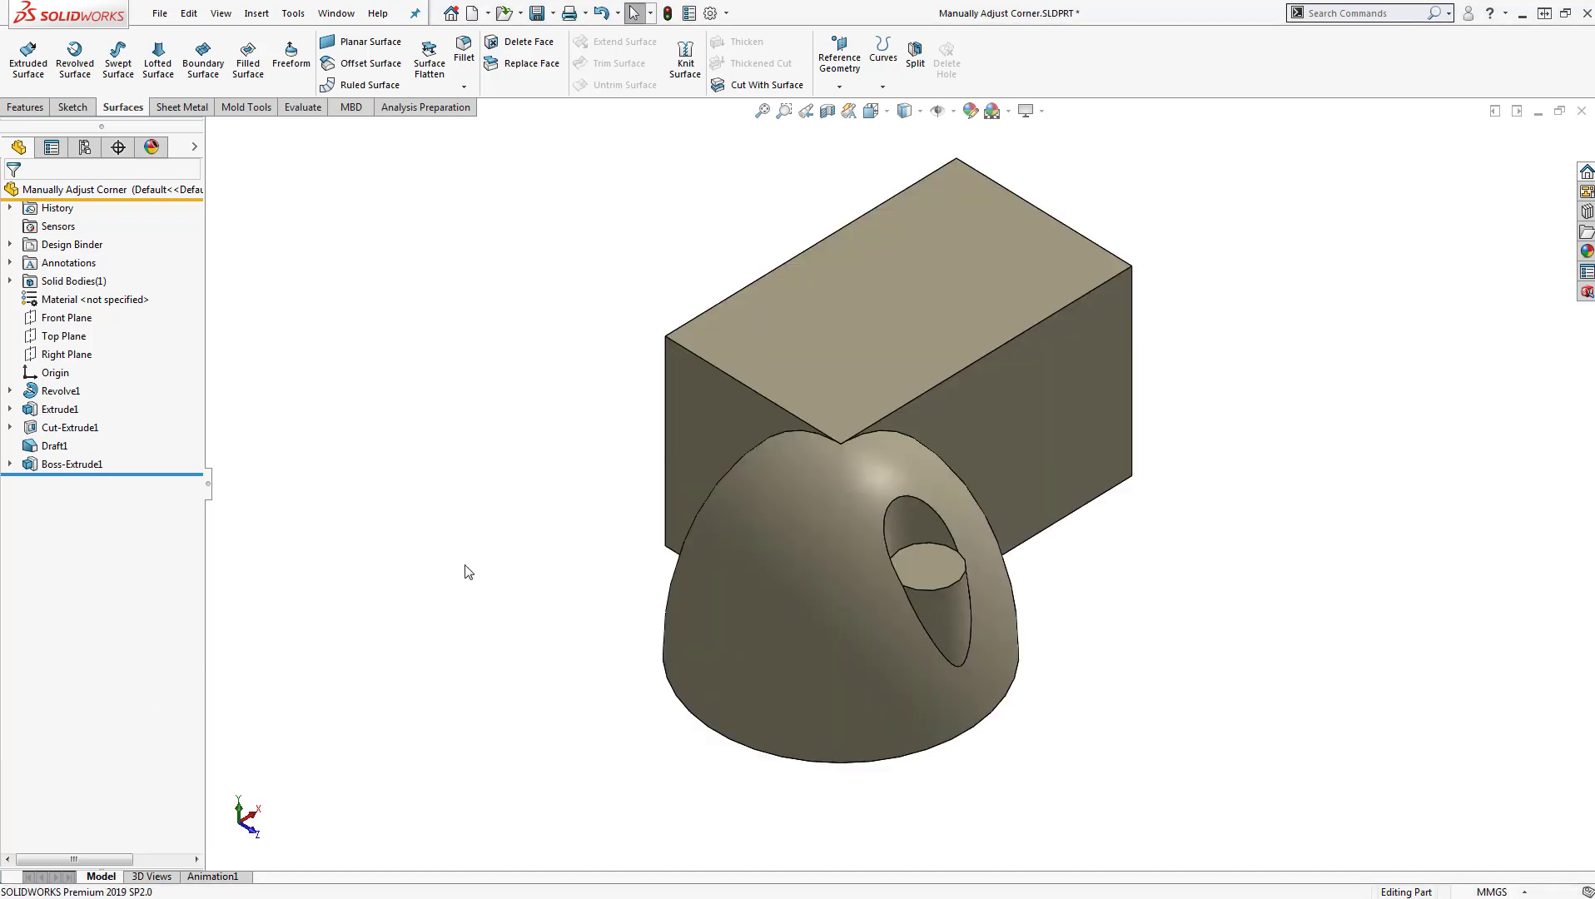
- Fillet the lower edge of the opening in the dome with a symmetric 5 mm radius
{"action": "scroll", "coordinate": [1016, 566], "scroll_direction": "down", "scroll_amount": 5}
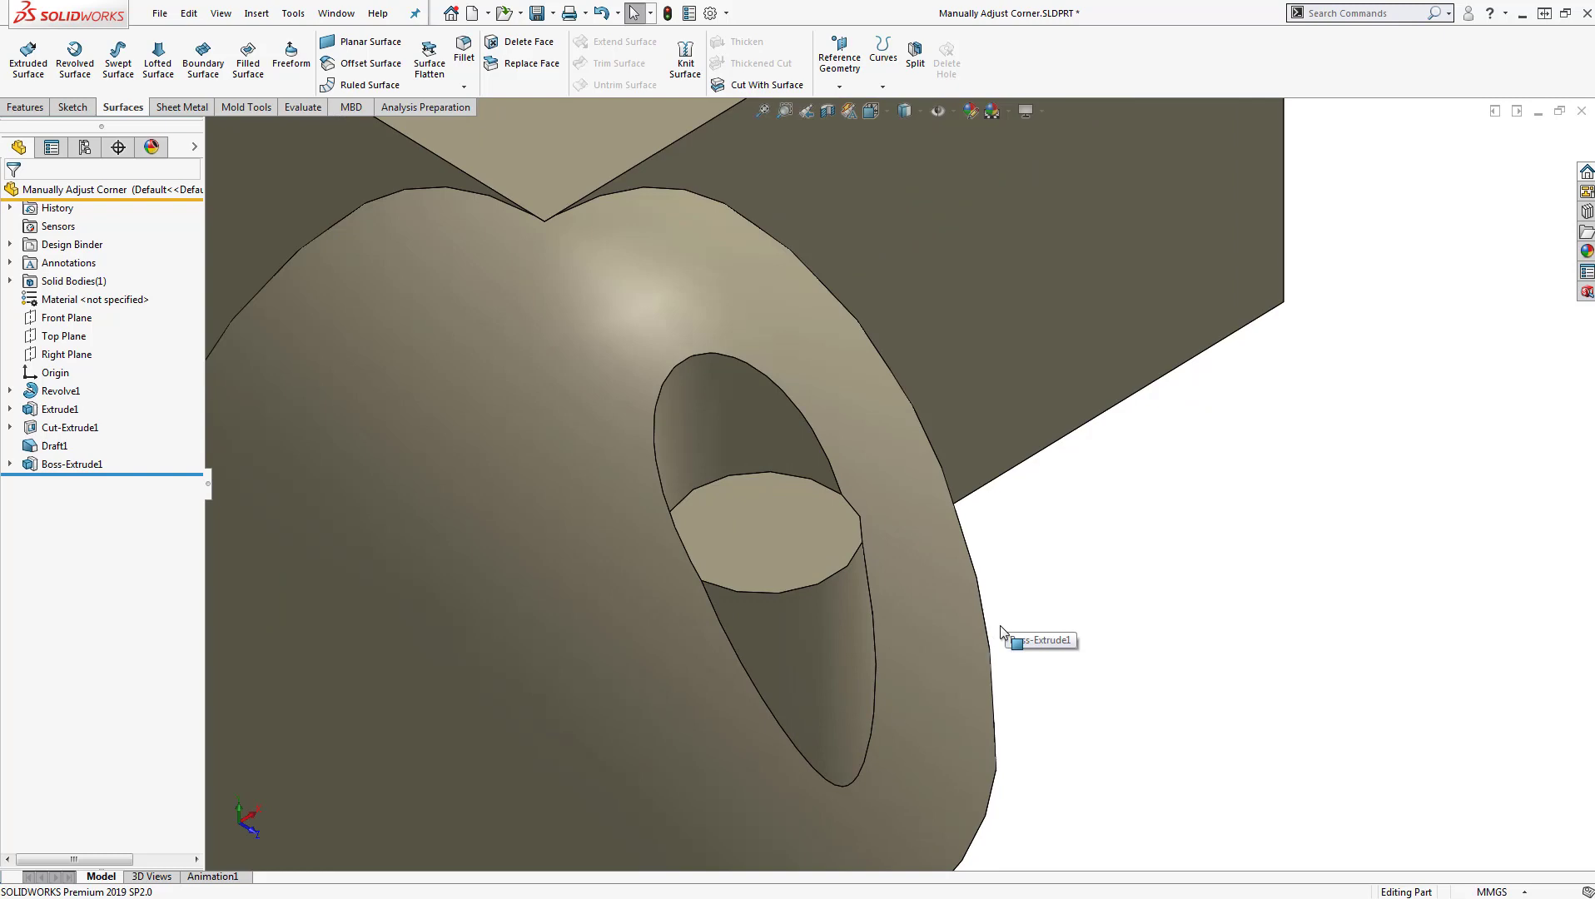
{"action": "middle_click_drag", "start_coordinate": [888, 609], "coordinate": [776, 589]}
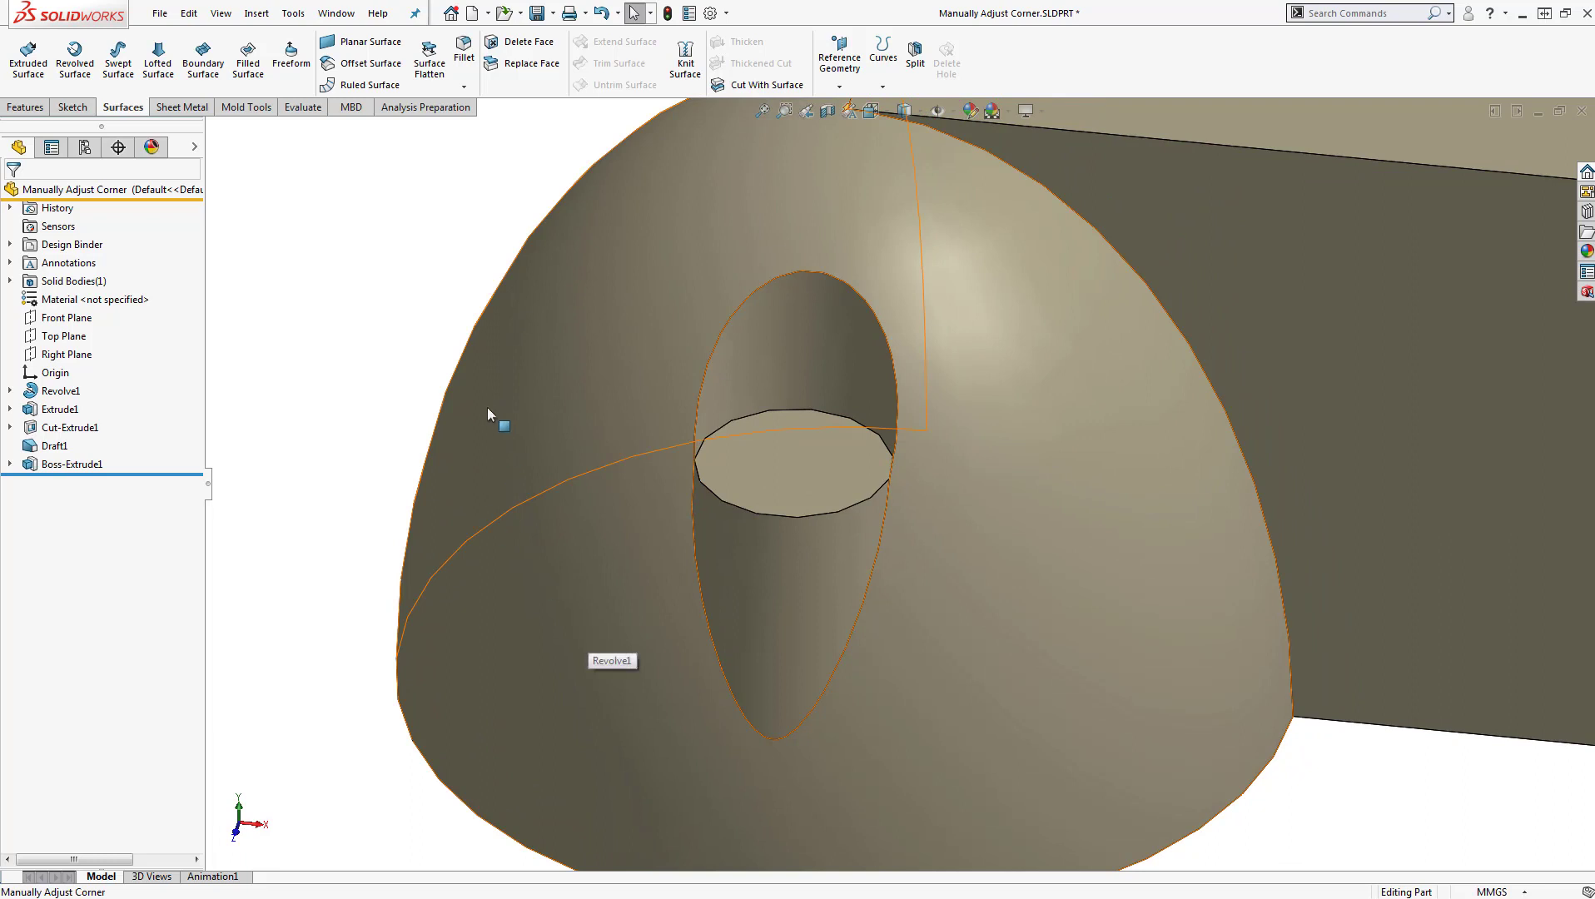
{"action": "left_click", "coordinate": [25, 108]}
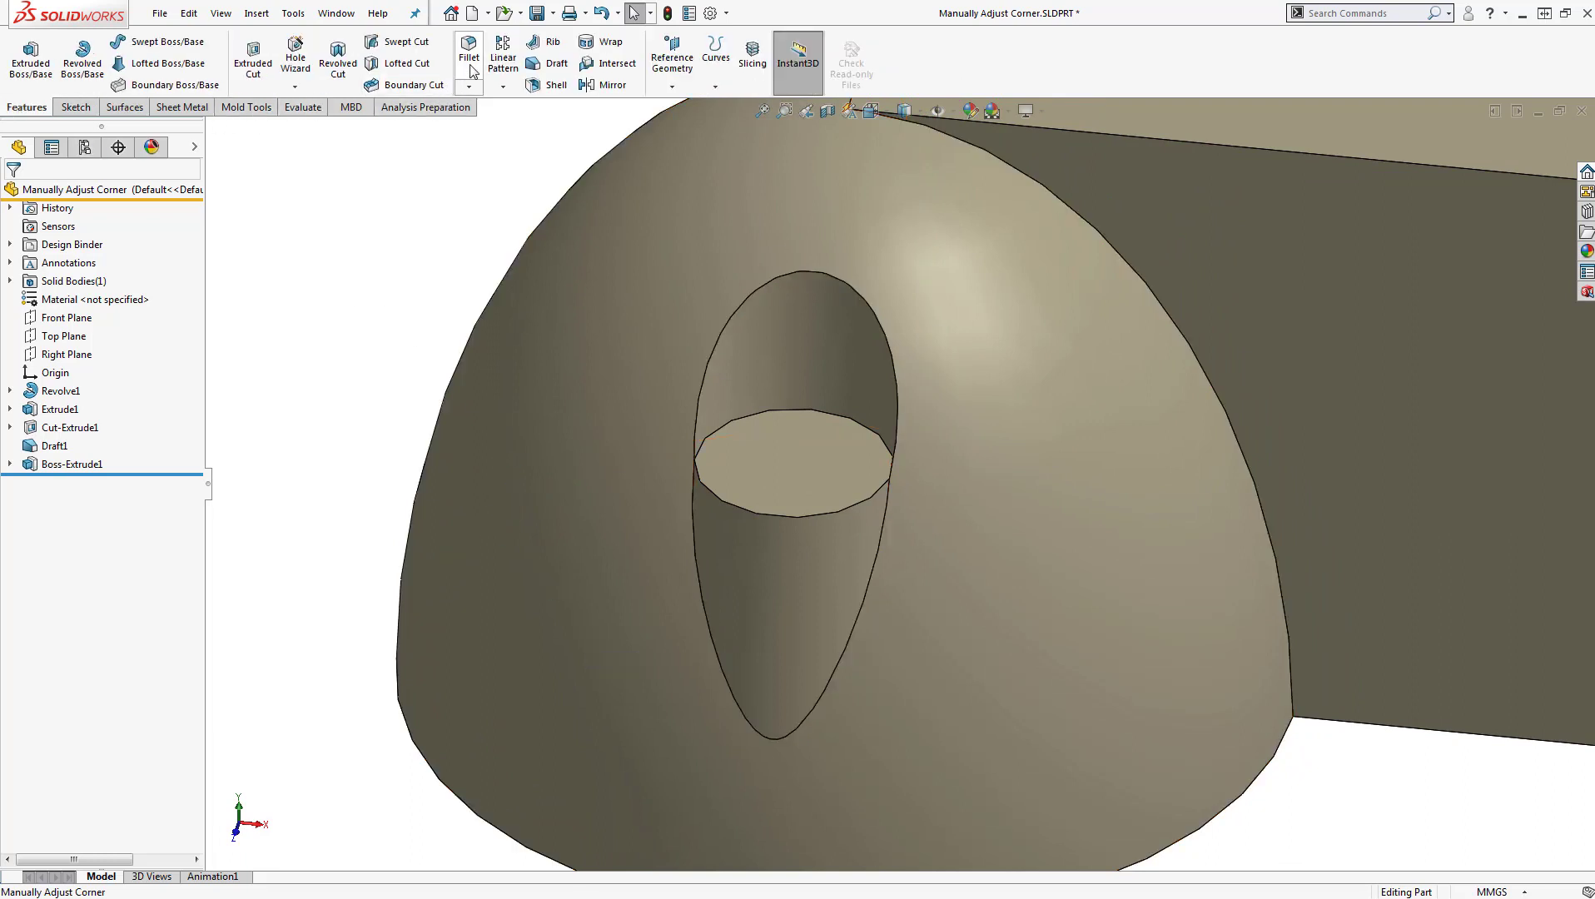
{"action": "left_click", "coordinate": [470, 76]}
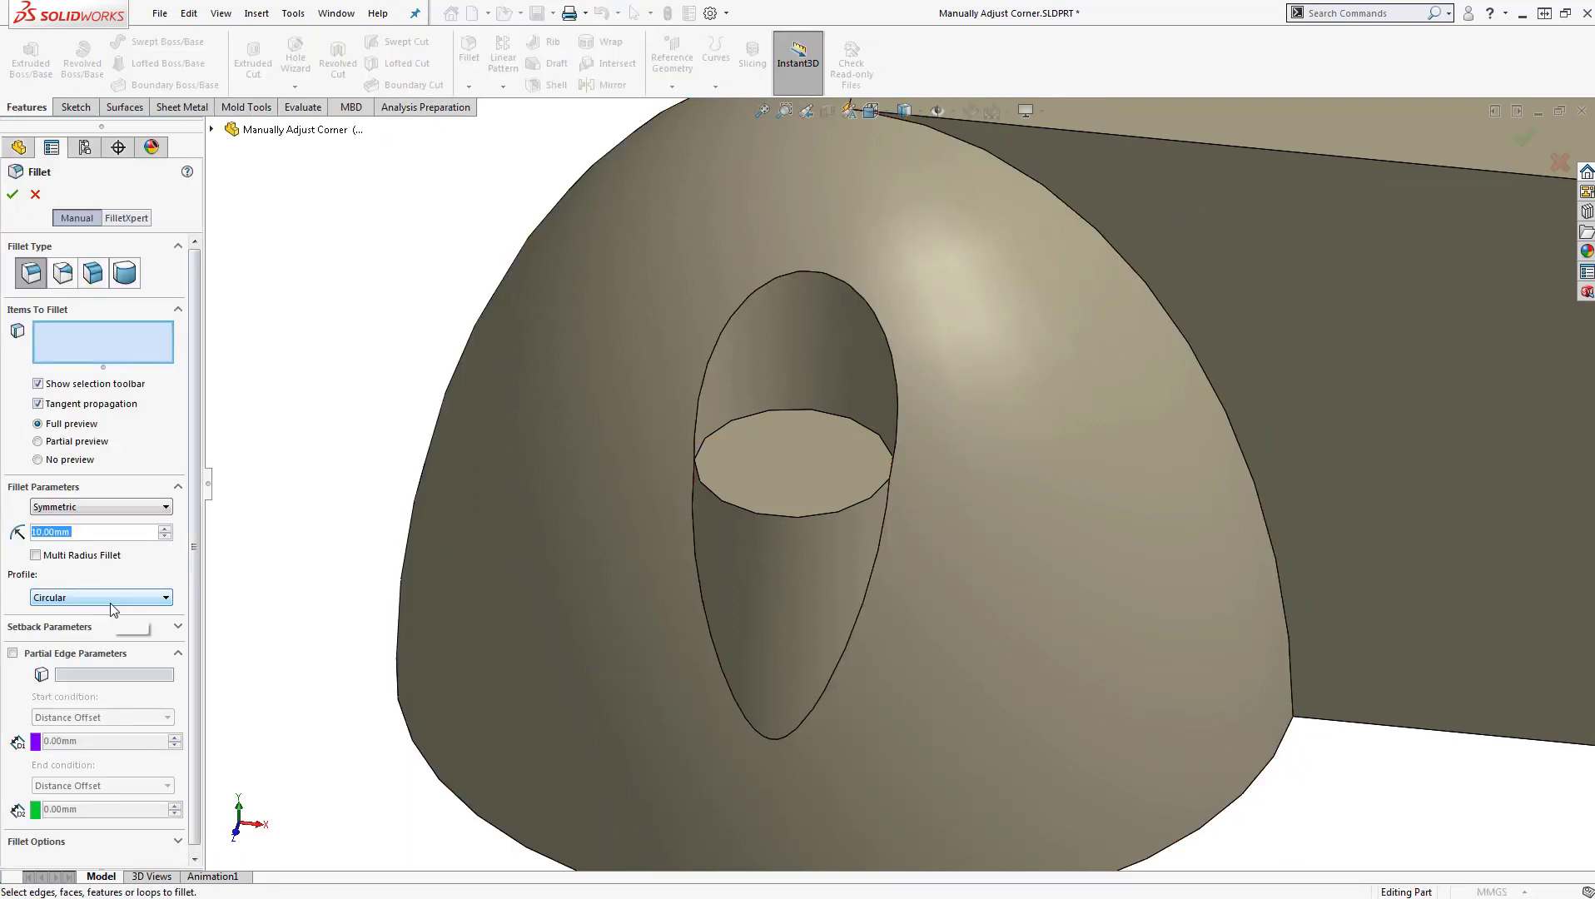
{"action": "type", "text": "5"}
{"action": "key", "text": "Tab"}
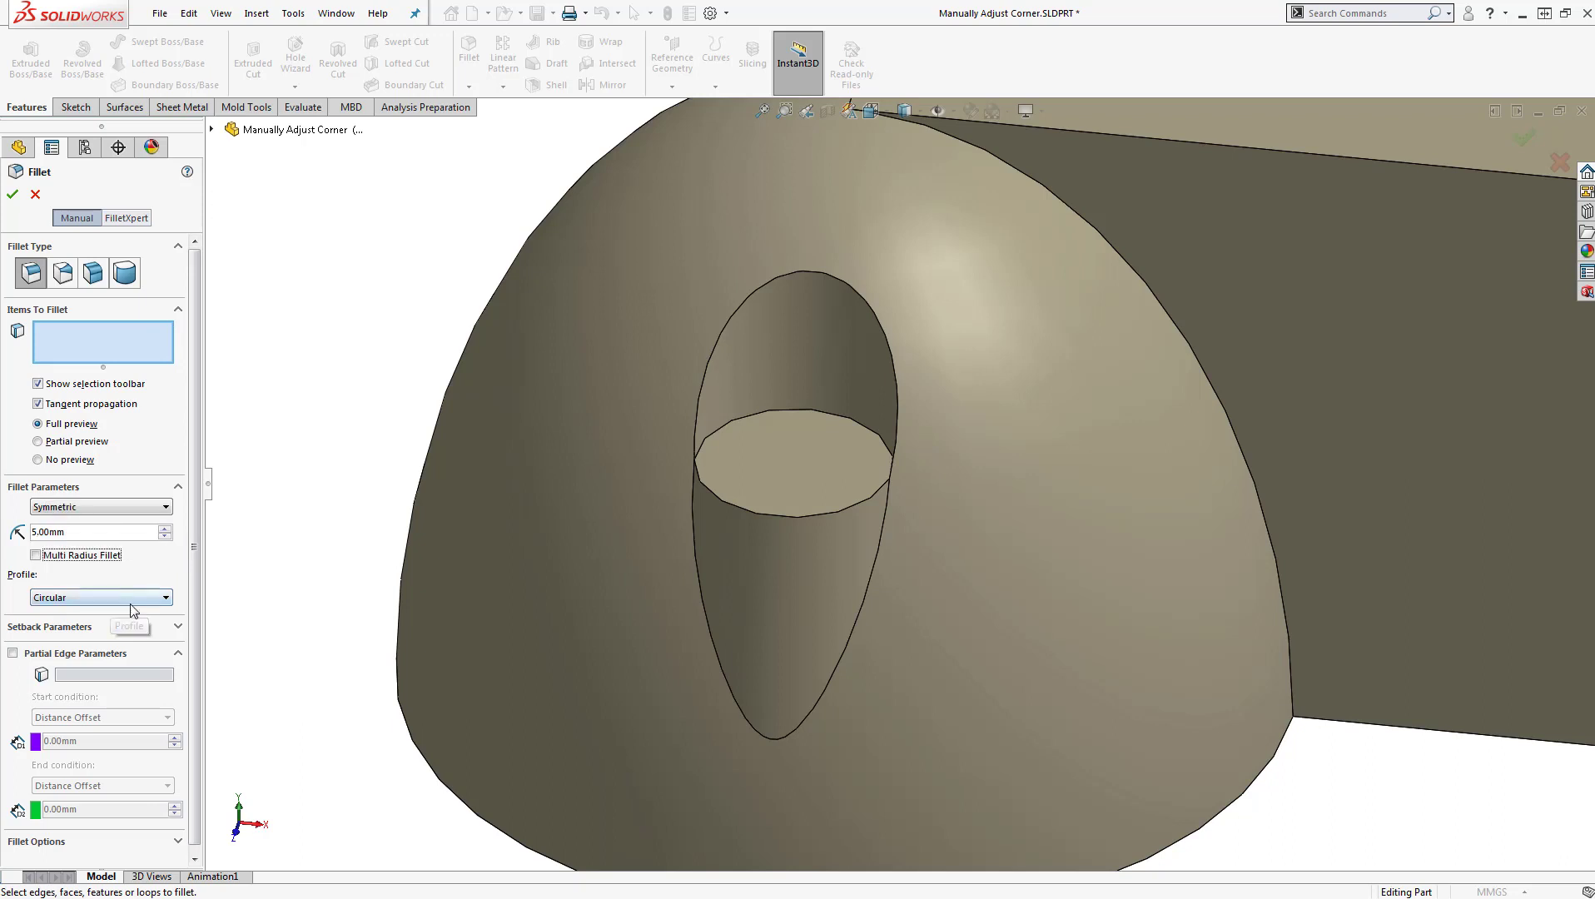
{"action": "left_click", "coordinate": [738, 706]}
{"action": "key", "text": "Return"}
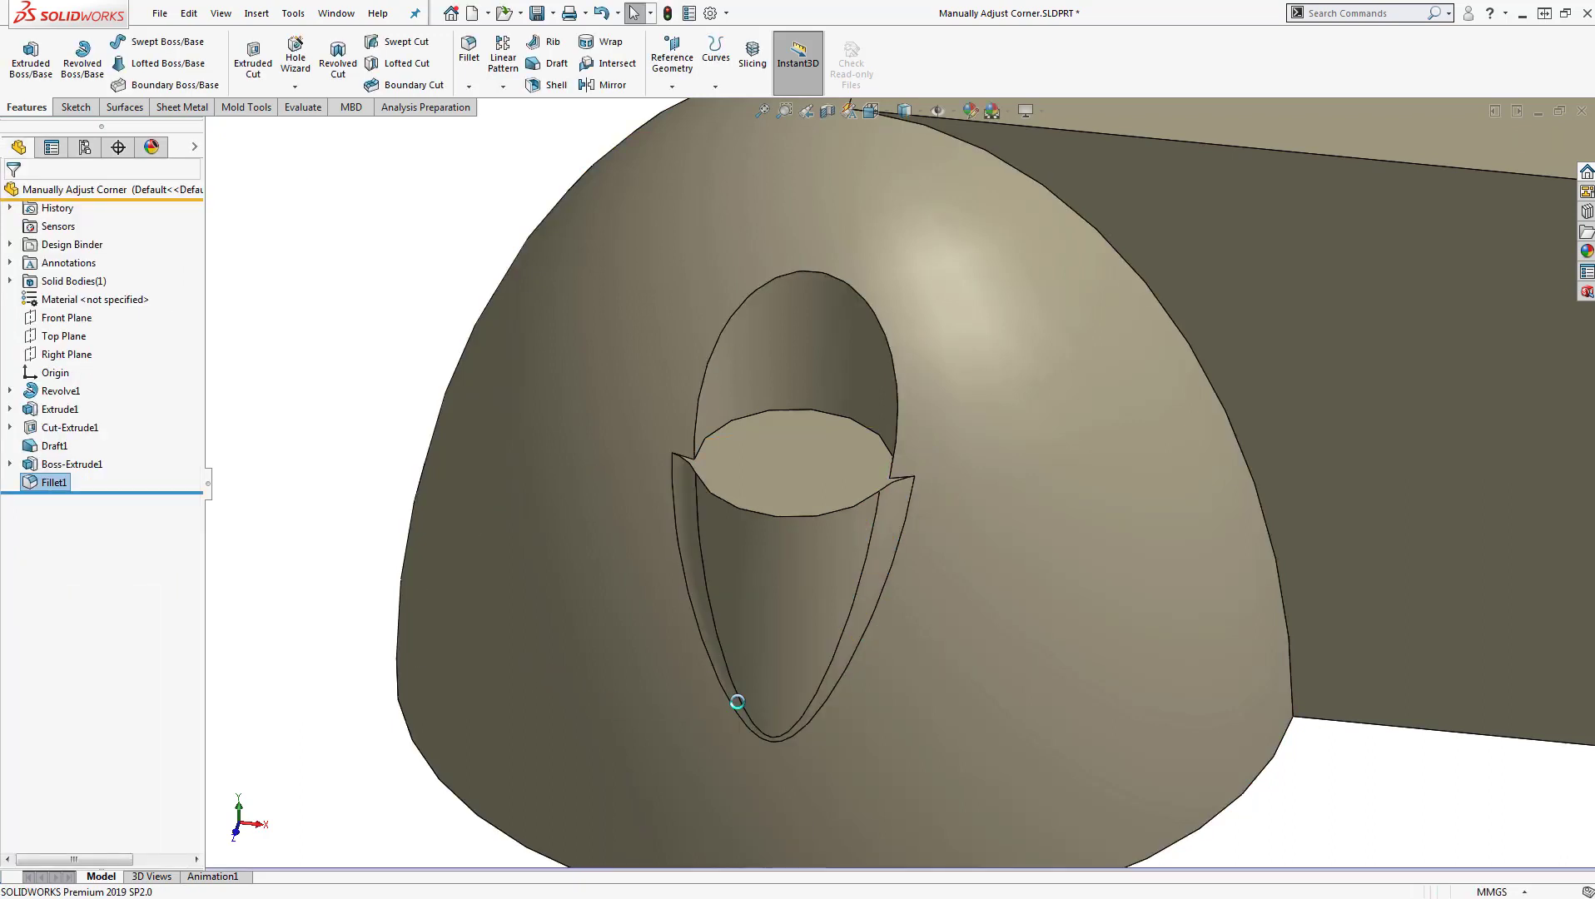
- Fillet the flat face inside the opening and the adjacent inner wall at 3 mm radius, repairing the feature with FeatureXpert
{"action": "key", "text": "Return"}
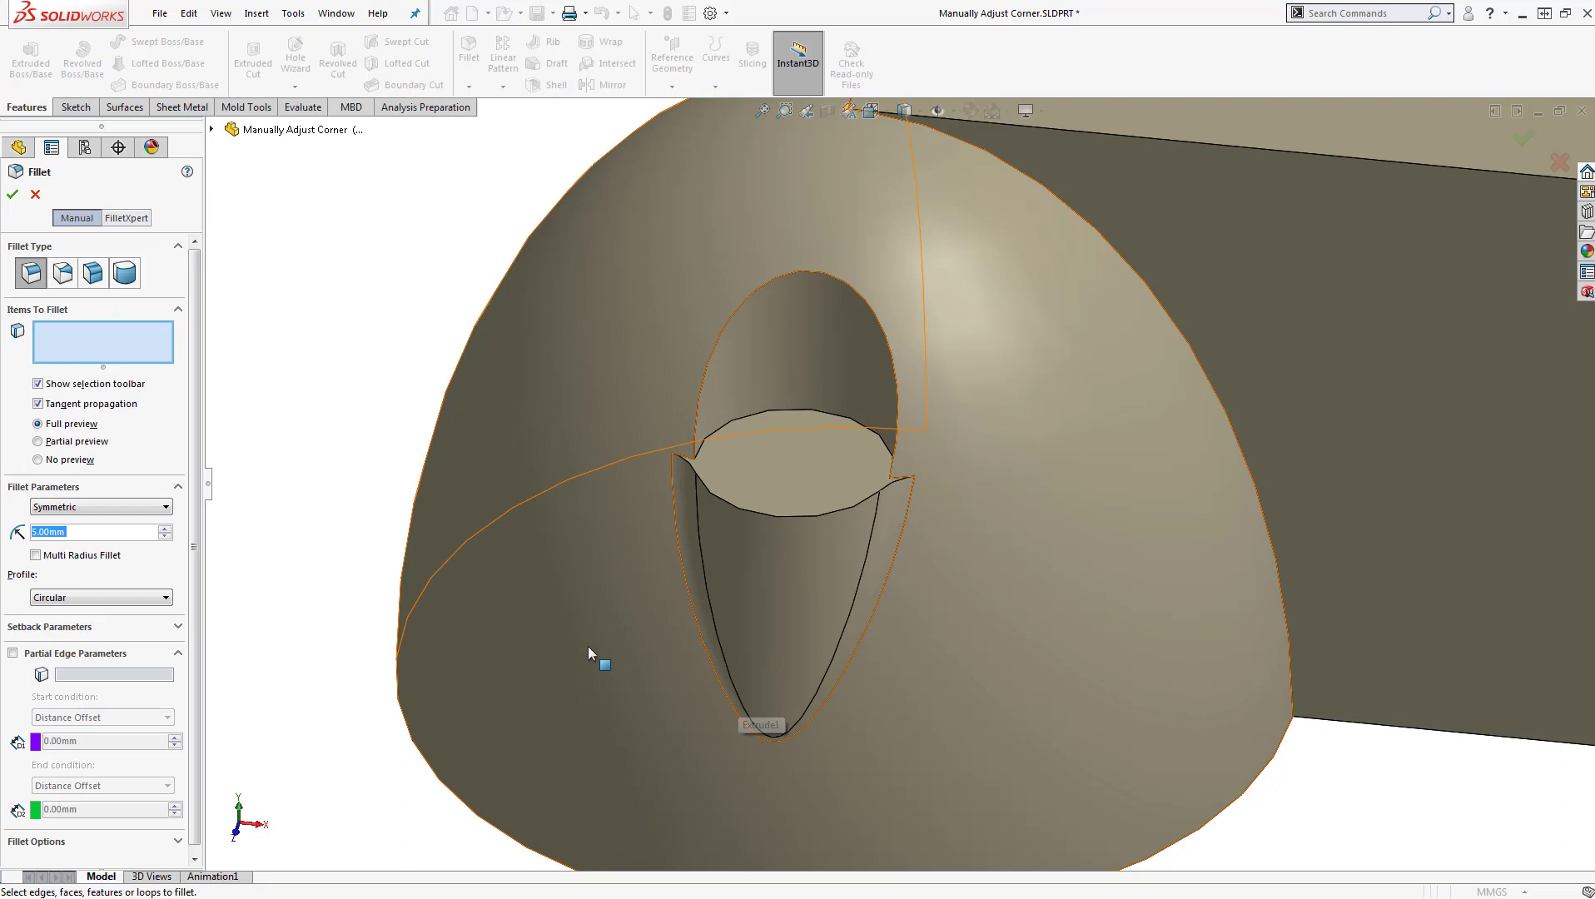
{"action": "type", "text": "3"}
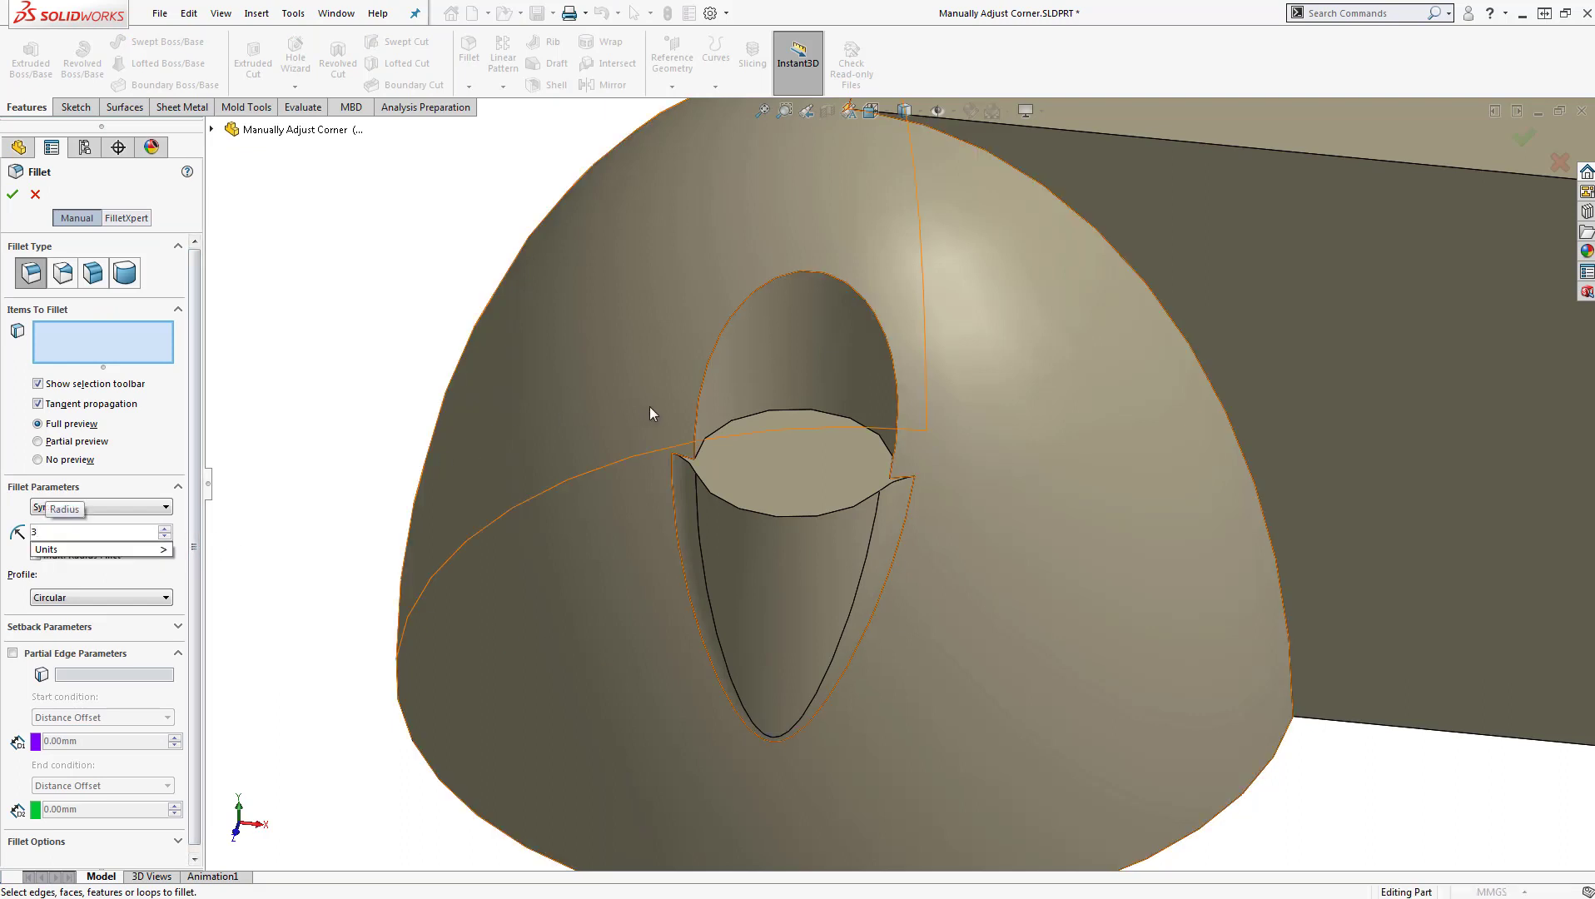
{"action": "left_click", "coordinate": [735, 438]}
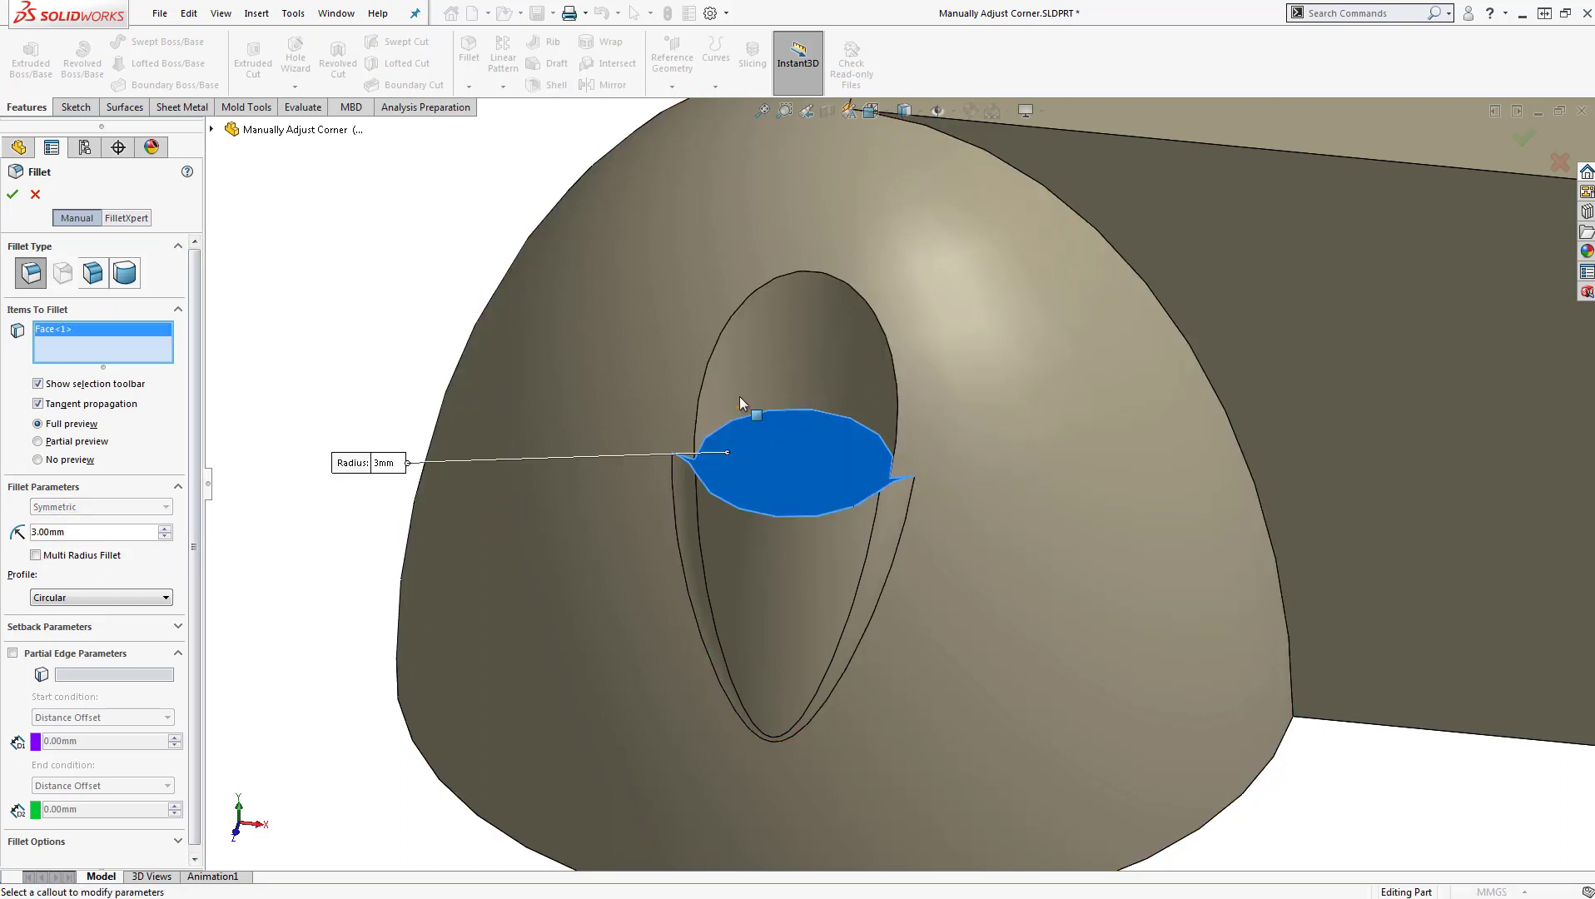
{"action": "left_click", "coordinate": [739, 396]}
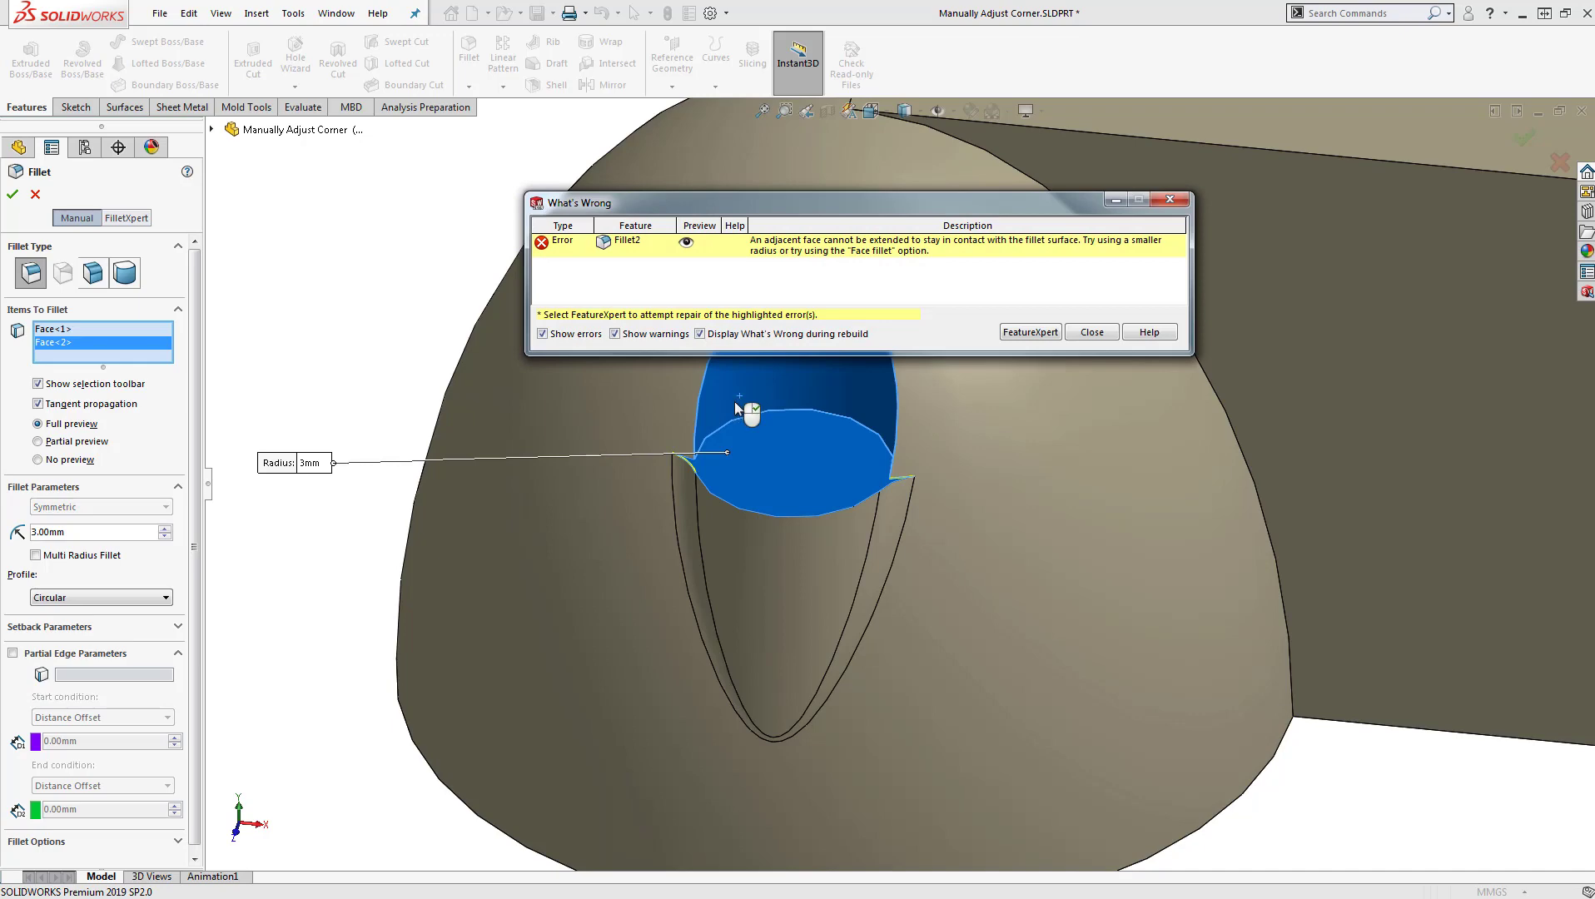
{"action": "left_click", "coordinate": [691, 243]}
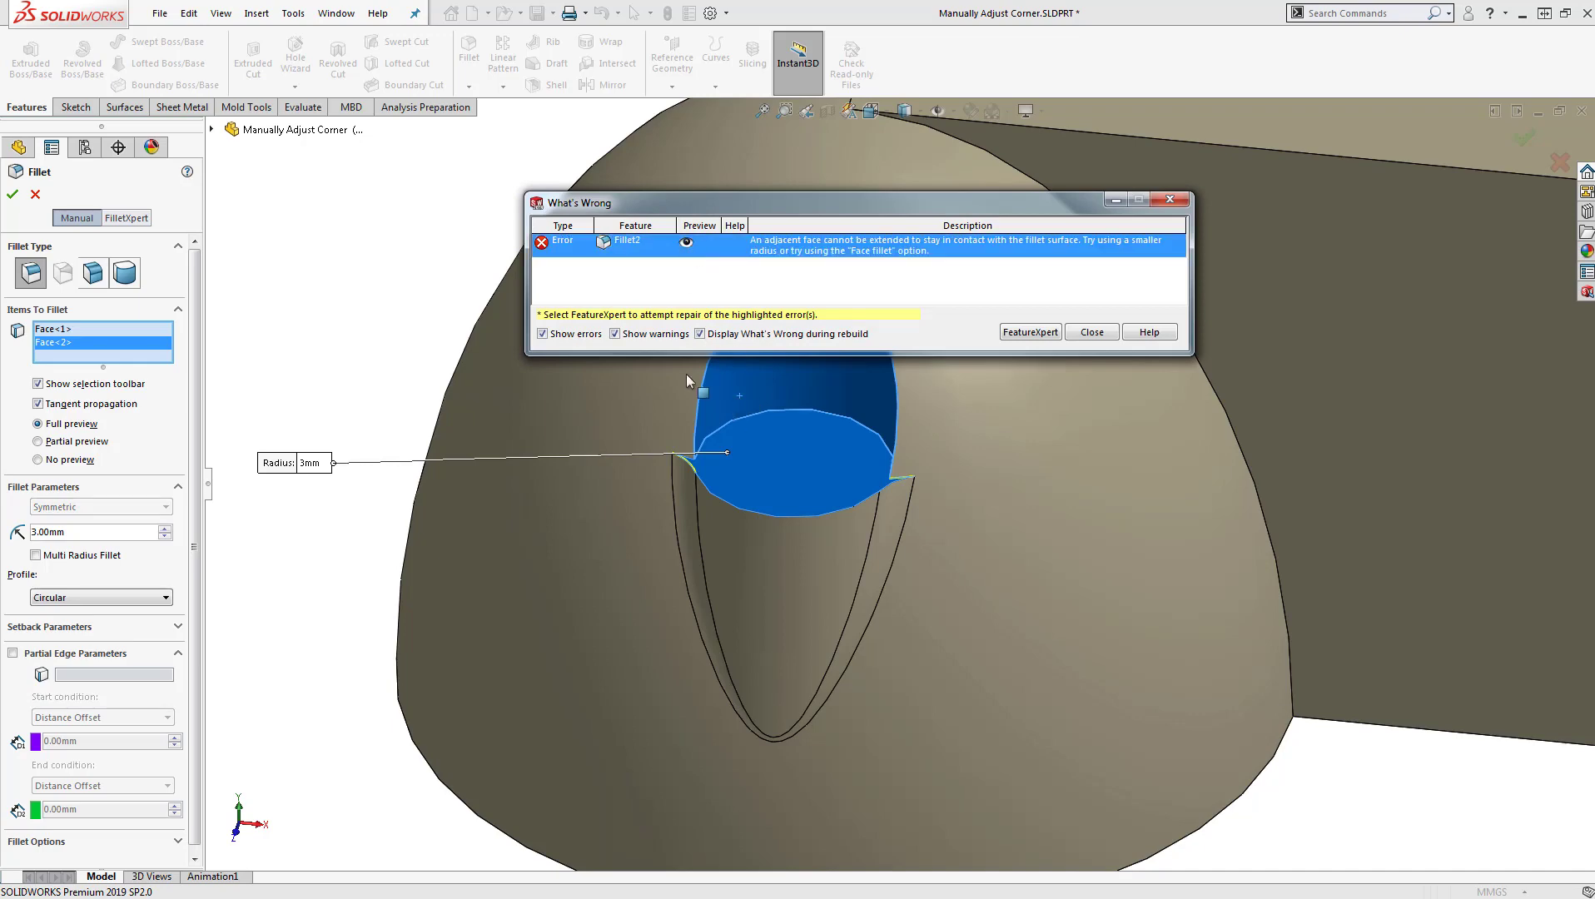
{"action": "scroll", "coordinate": [697, 484], "scroll_direction": "down", "scroll_amount": 5}
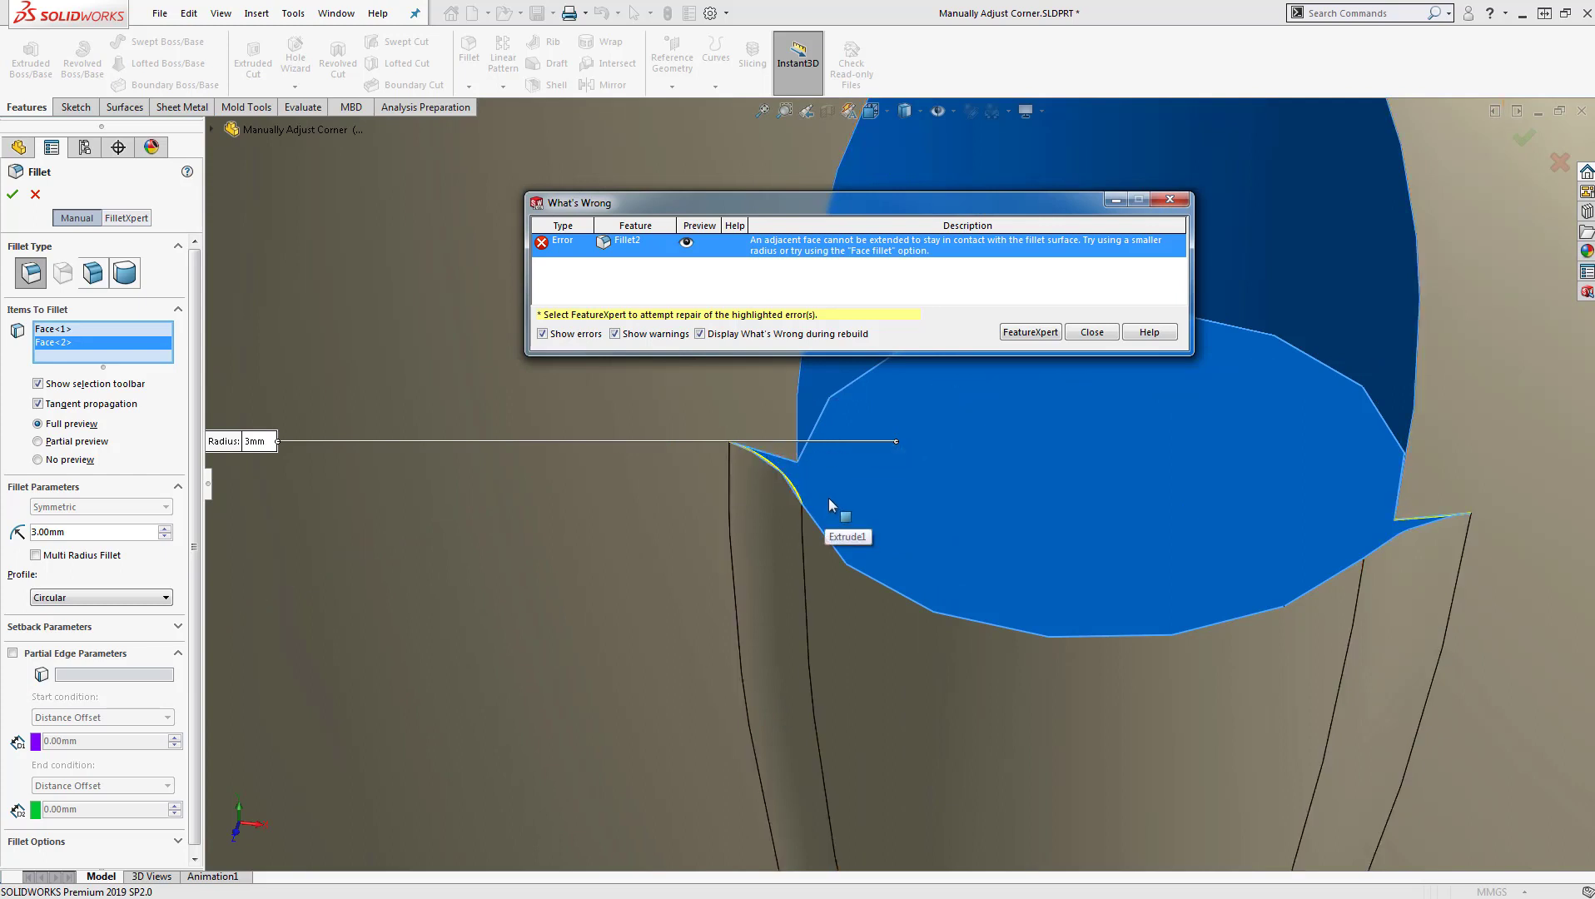
{"action": "left_click", "coordinate": [1028, 332]}
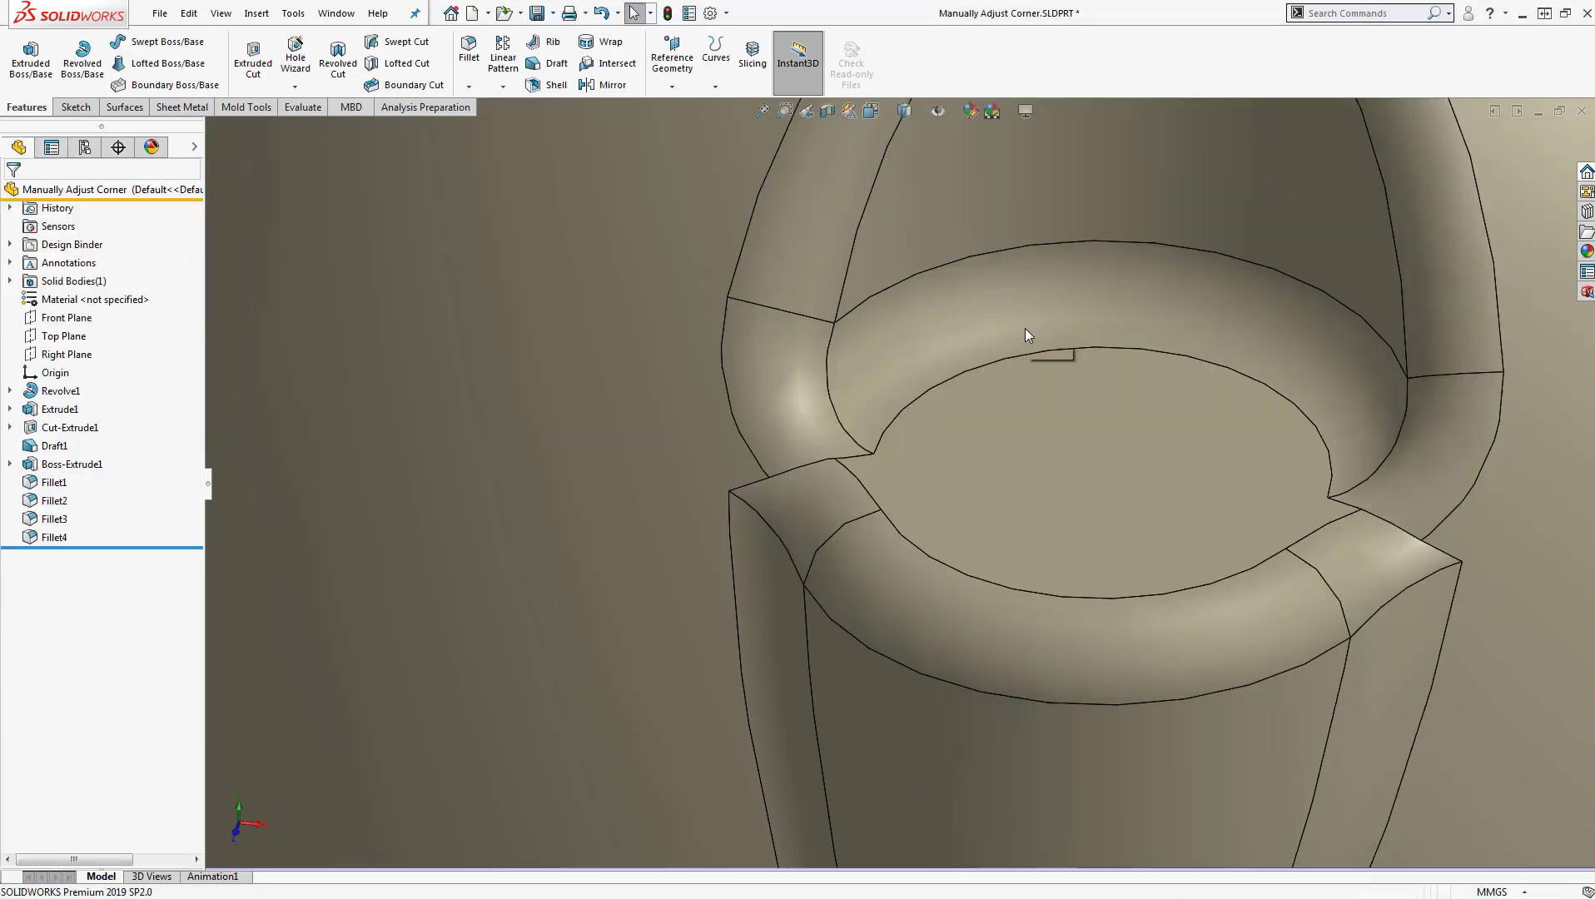
- Delete the two small fillet faces meeting at the opening's right-hand corner, using the plain Delete option
{"action": "scroll", "coordinate": [1023, 328], "scroll_direction": "up", "scroll_amount": 5}
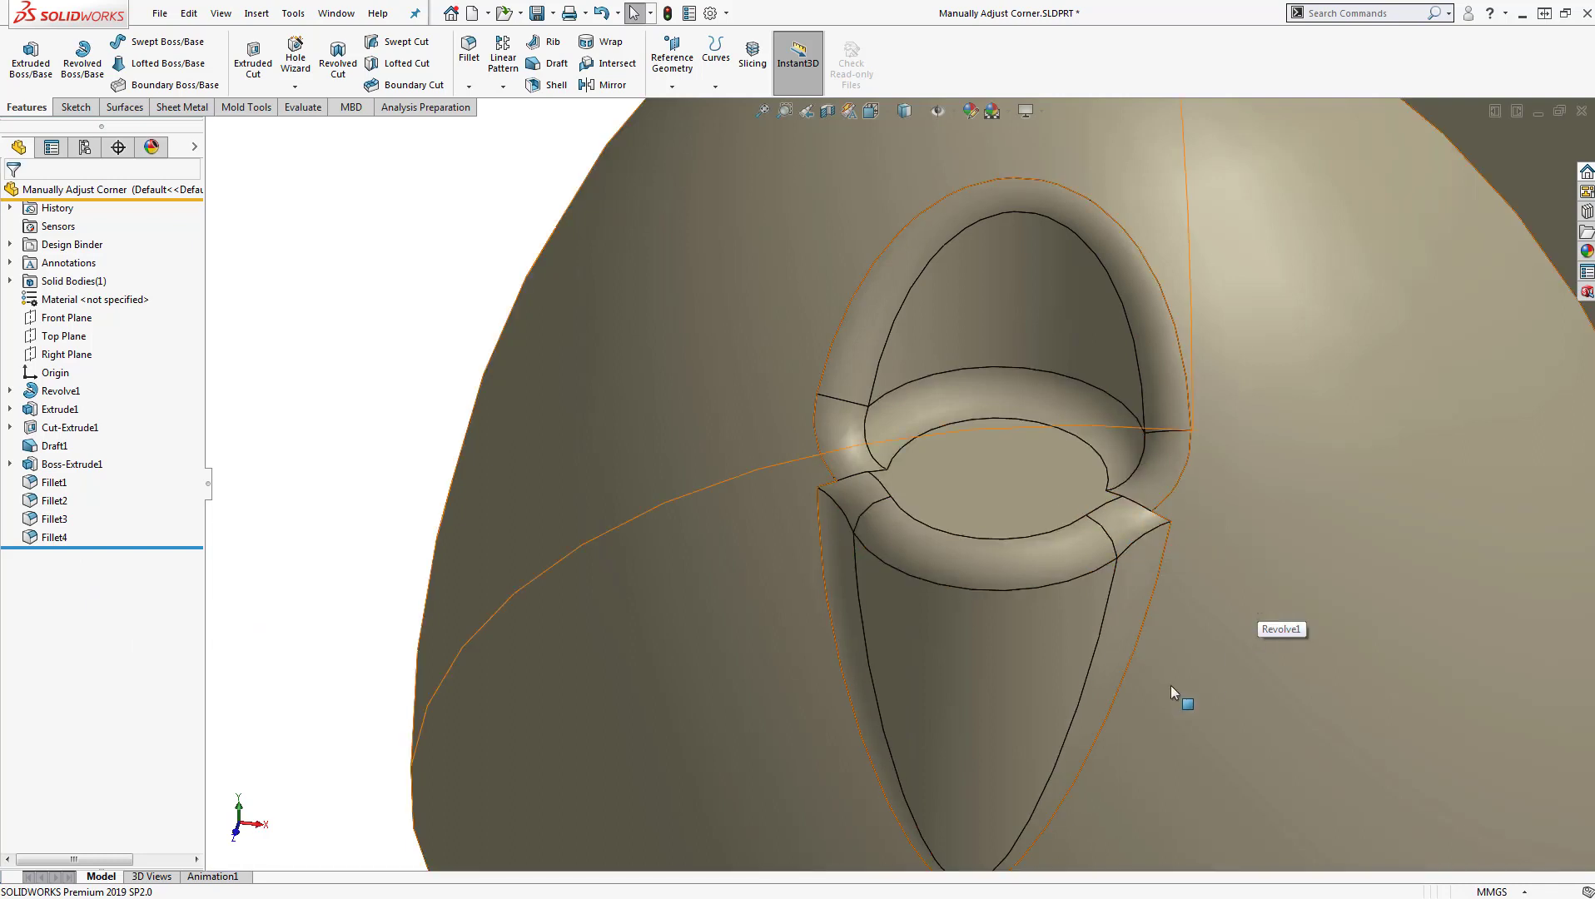
{"action": "left_click", "coordinate": [1165, 493]}
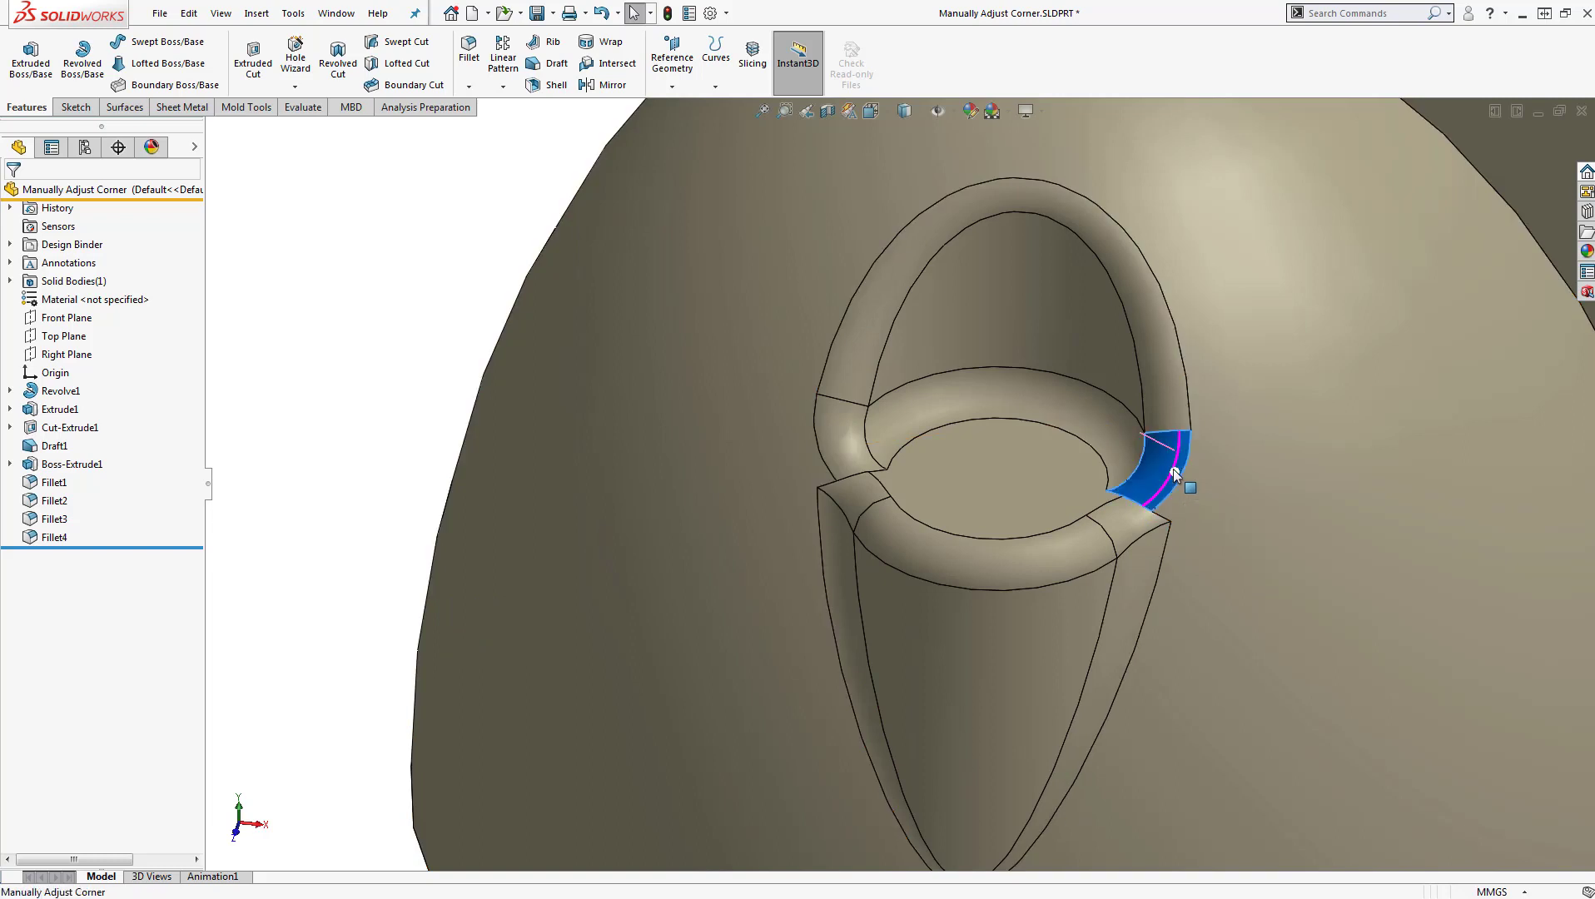
{"action": "left_click", "coordinate": [1139, 524], "text": "ctrl"}
{"action": "right_click", "coordinate": [1132, 526]}
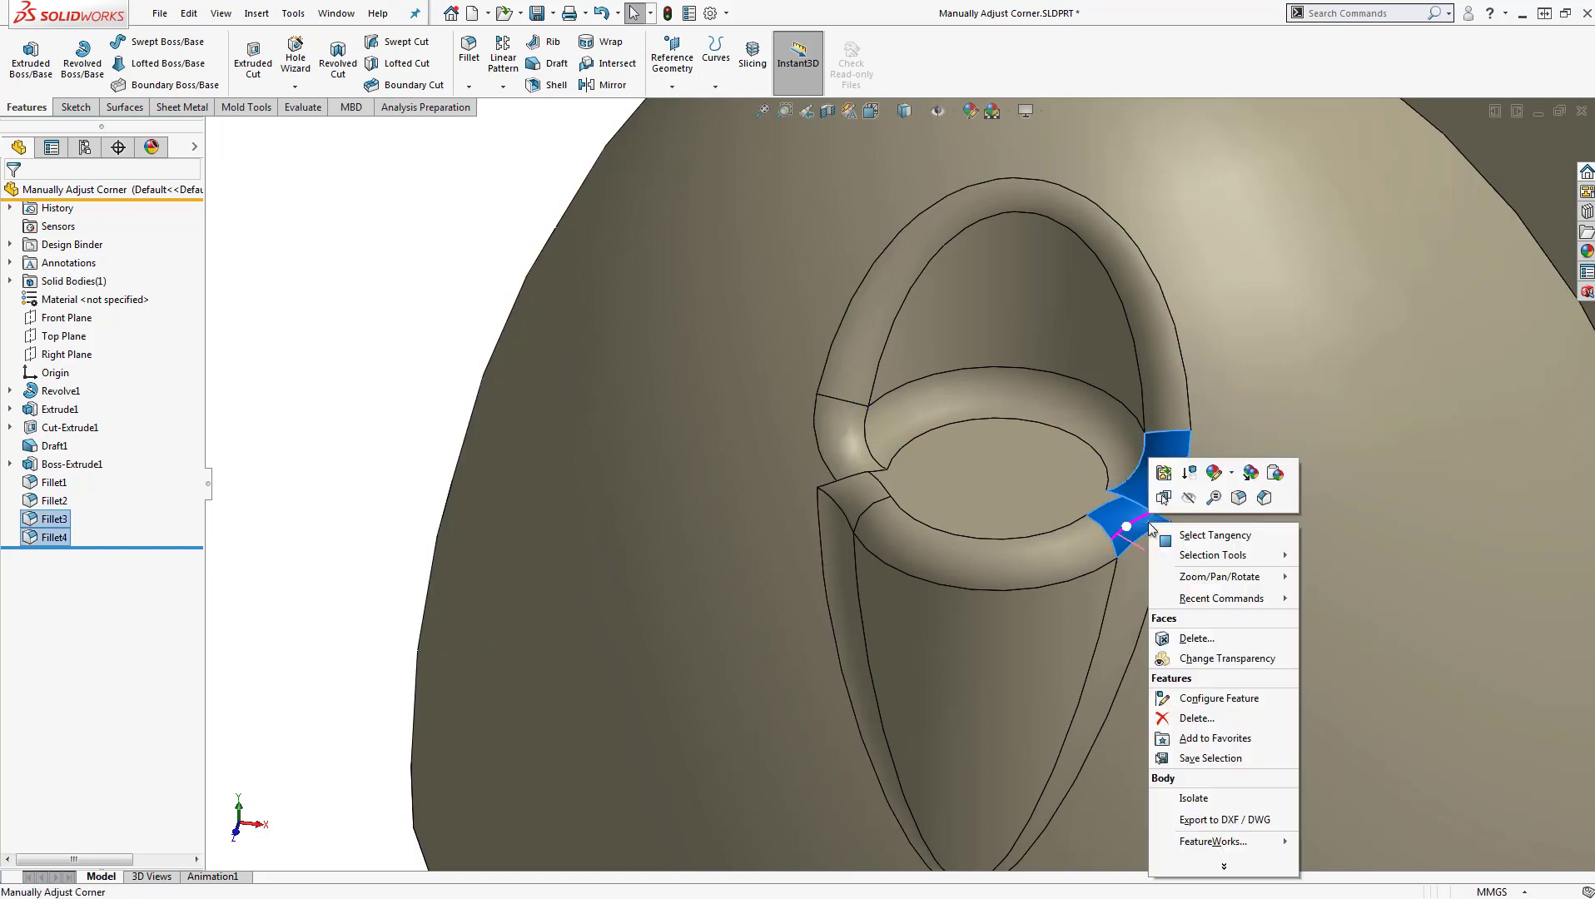
{"action": "left_click", "coordinate": [1190, 641]}
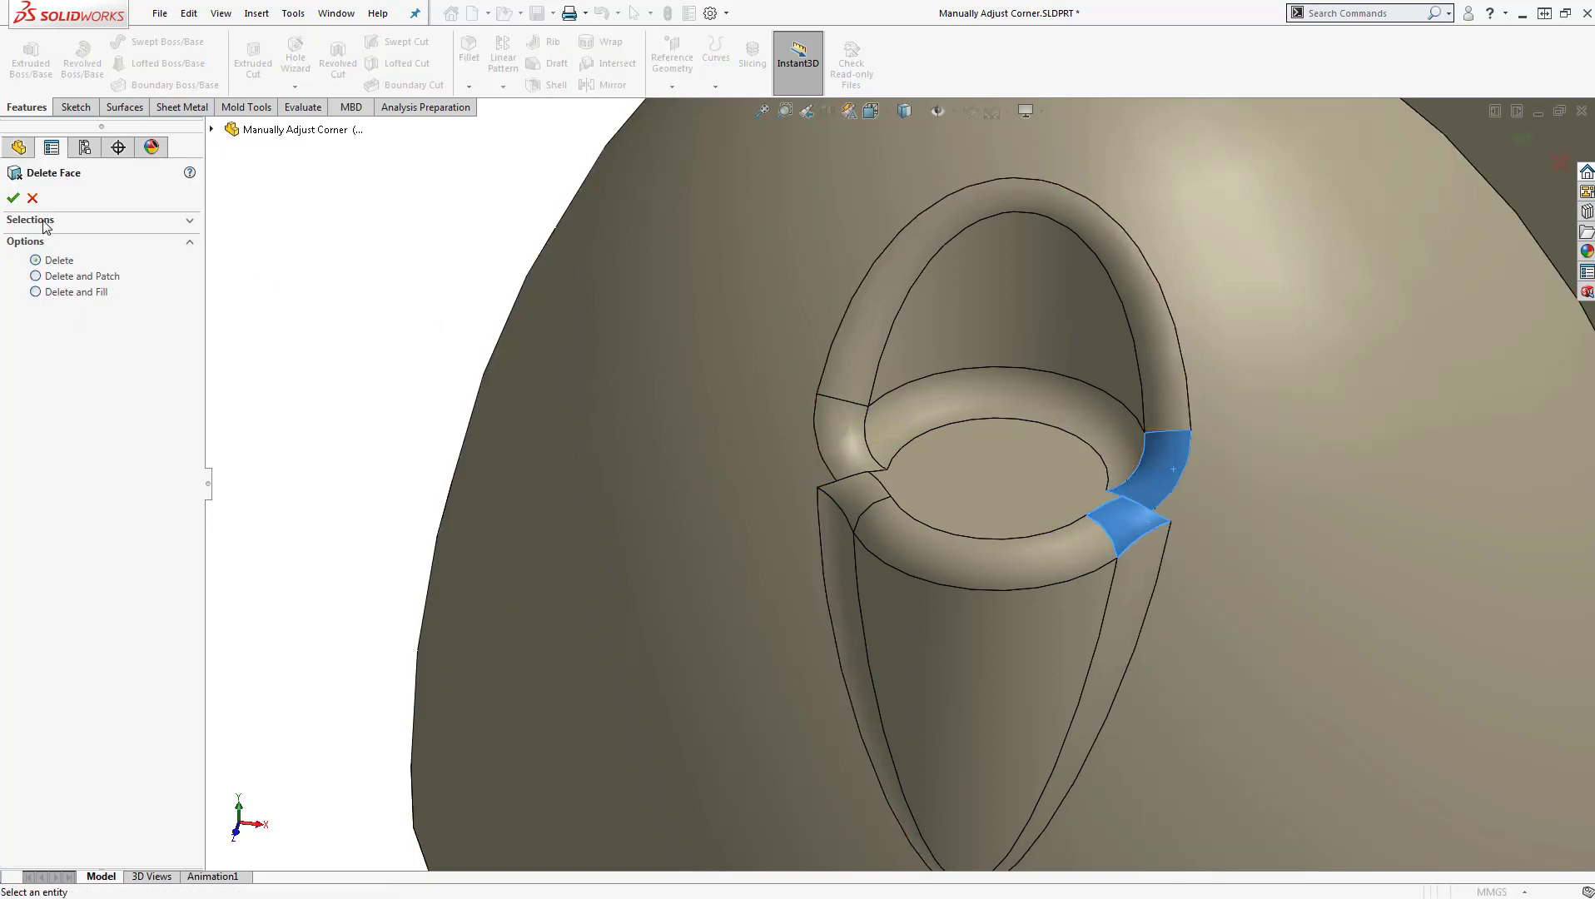
{"action": "left_click", "coordinate": [13, 199]}
- Create face curves on the inner ring fillet, positioned at its upper vertex beside the deleted corner
{"action": "scroll", "coordinate": [1159, 477], "scroll_direction": "down", "scroll_amount": 5}
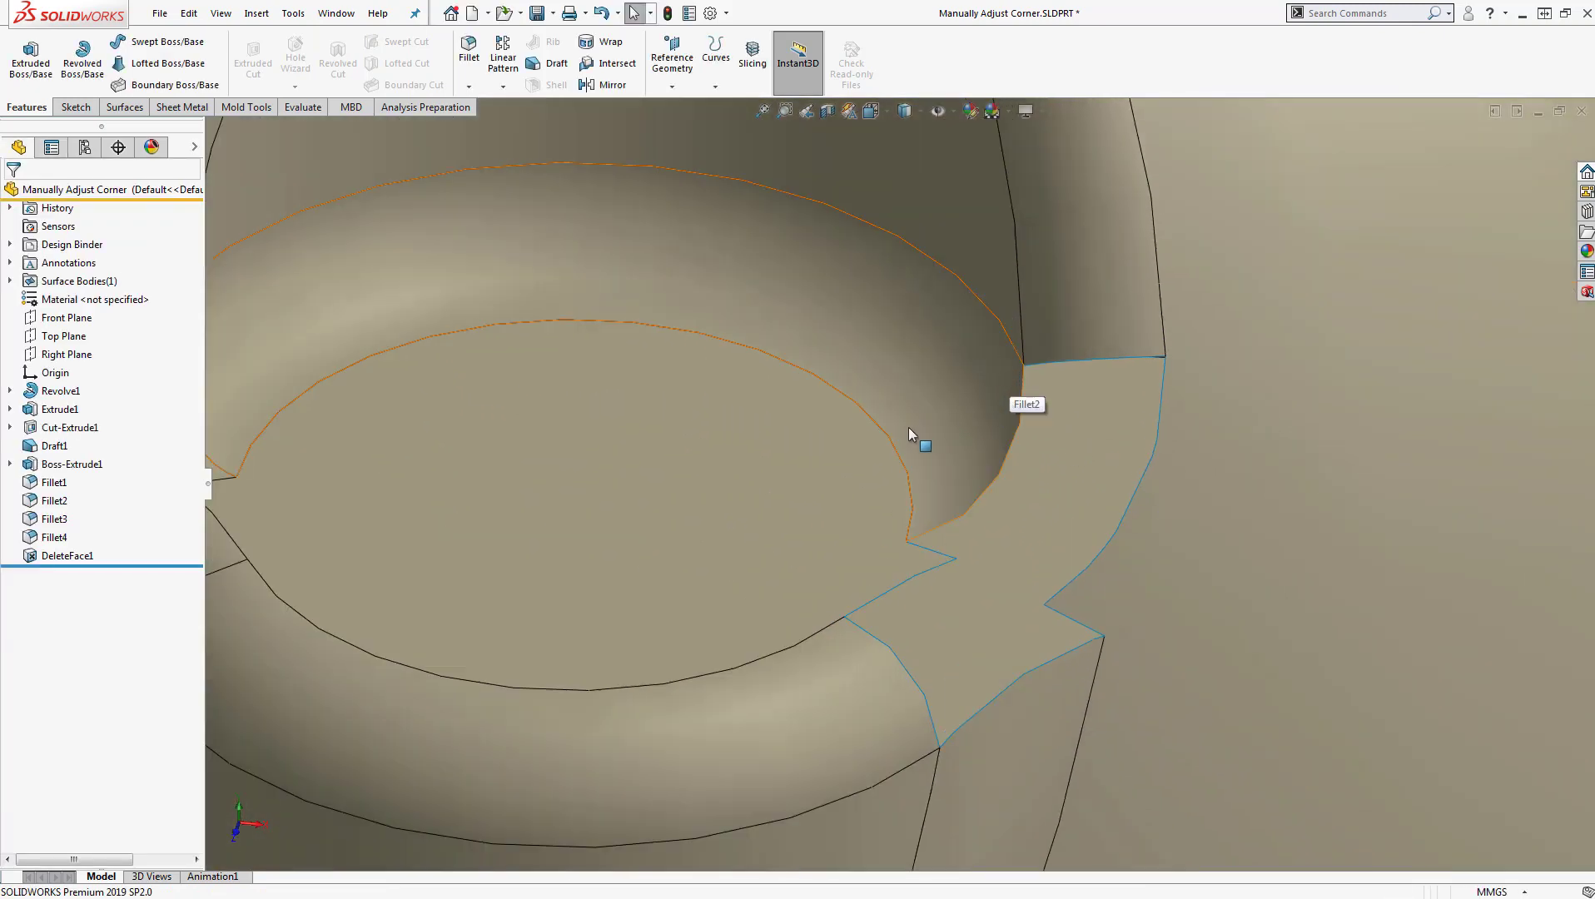
{"action": "left_click", "coordinate": [291, 13]}
{"action": "mouse_move", "coordinate": [475, 460]}
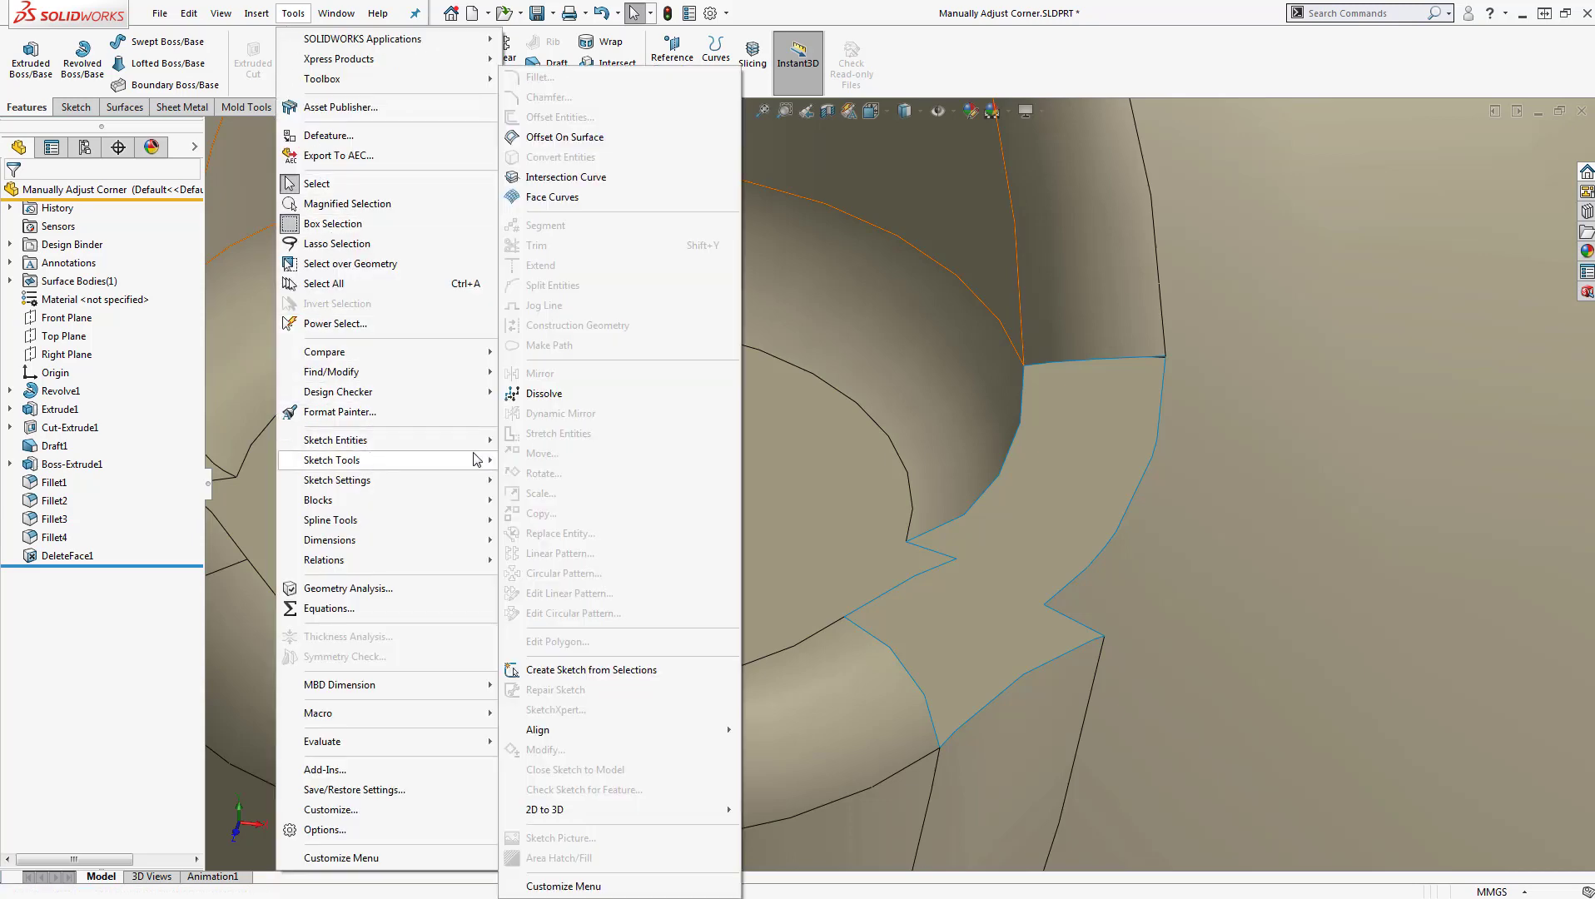
{"action": "left_click", "coordinate": [612, 197]}
{"action": "left_click", "coordinate": [948, 353]}
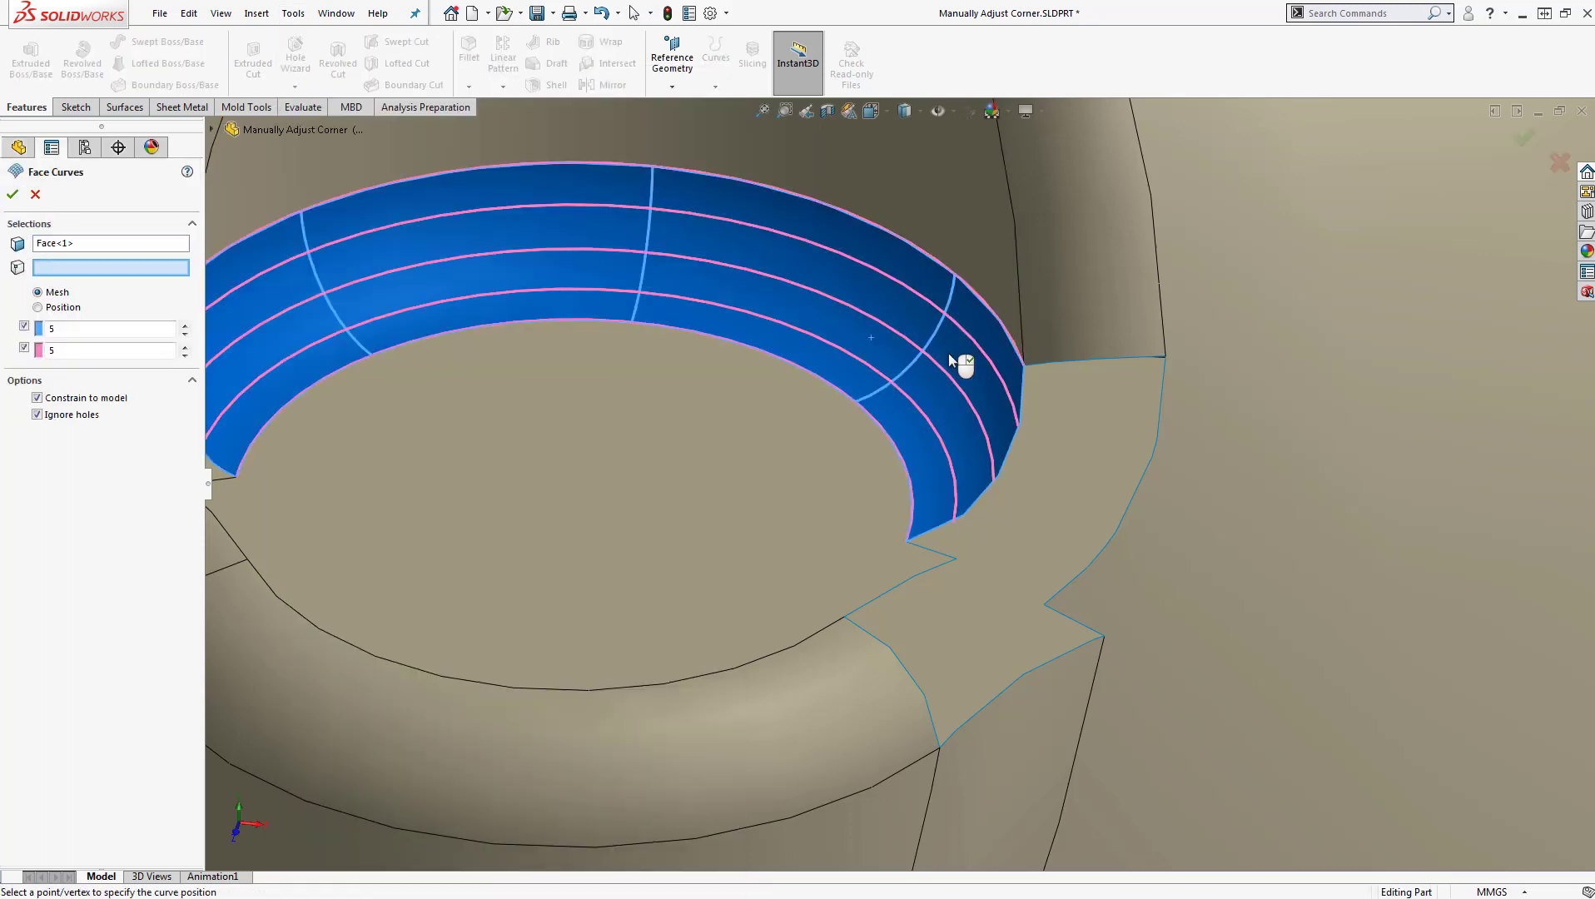
{"action": "left_click", "coordinate": [1021, 363]}
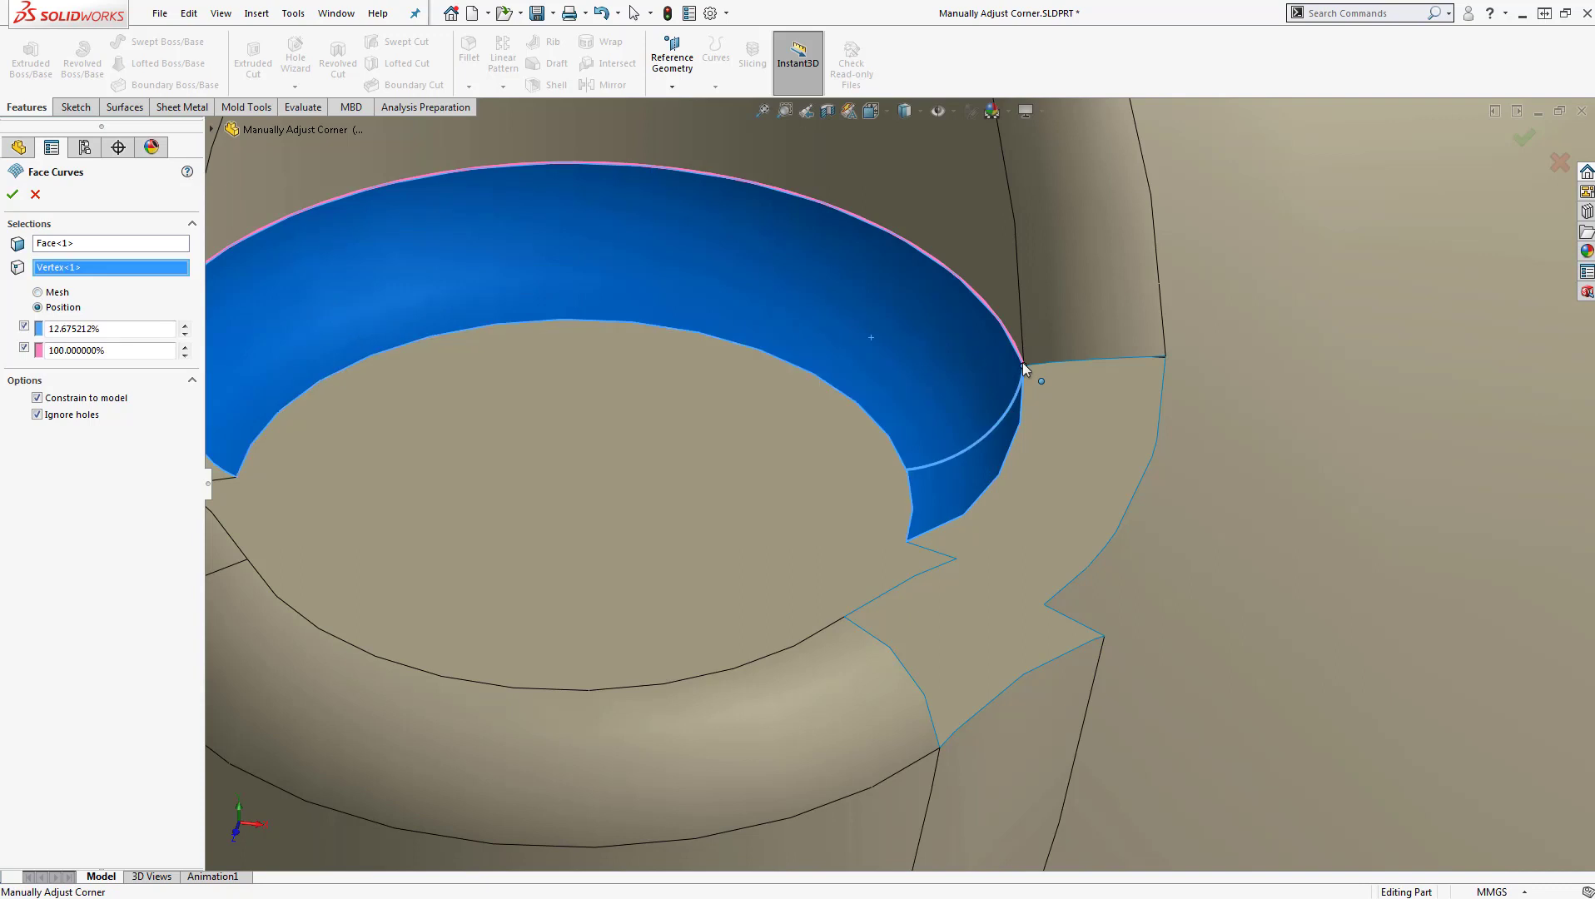
{"action": "right_click", "coordinate": [1021, 363]}
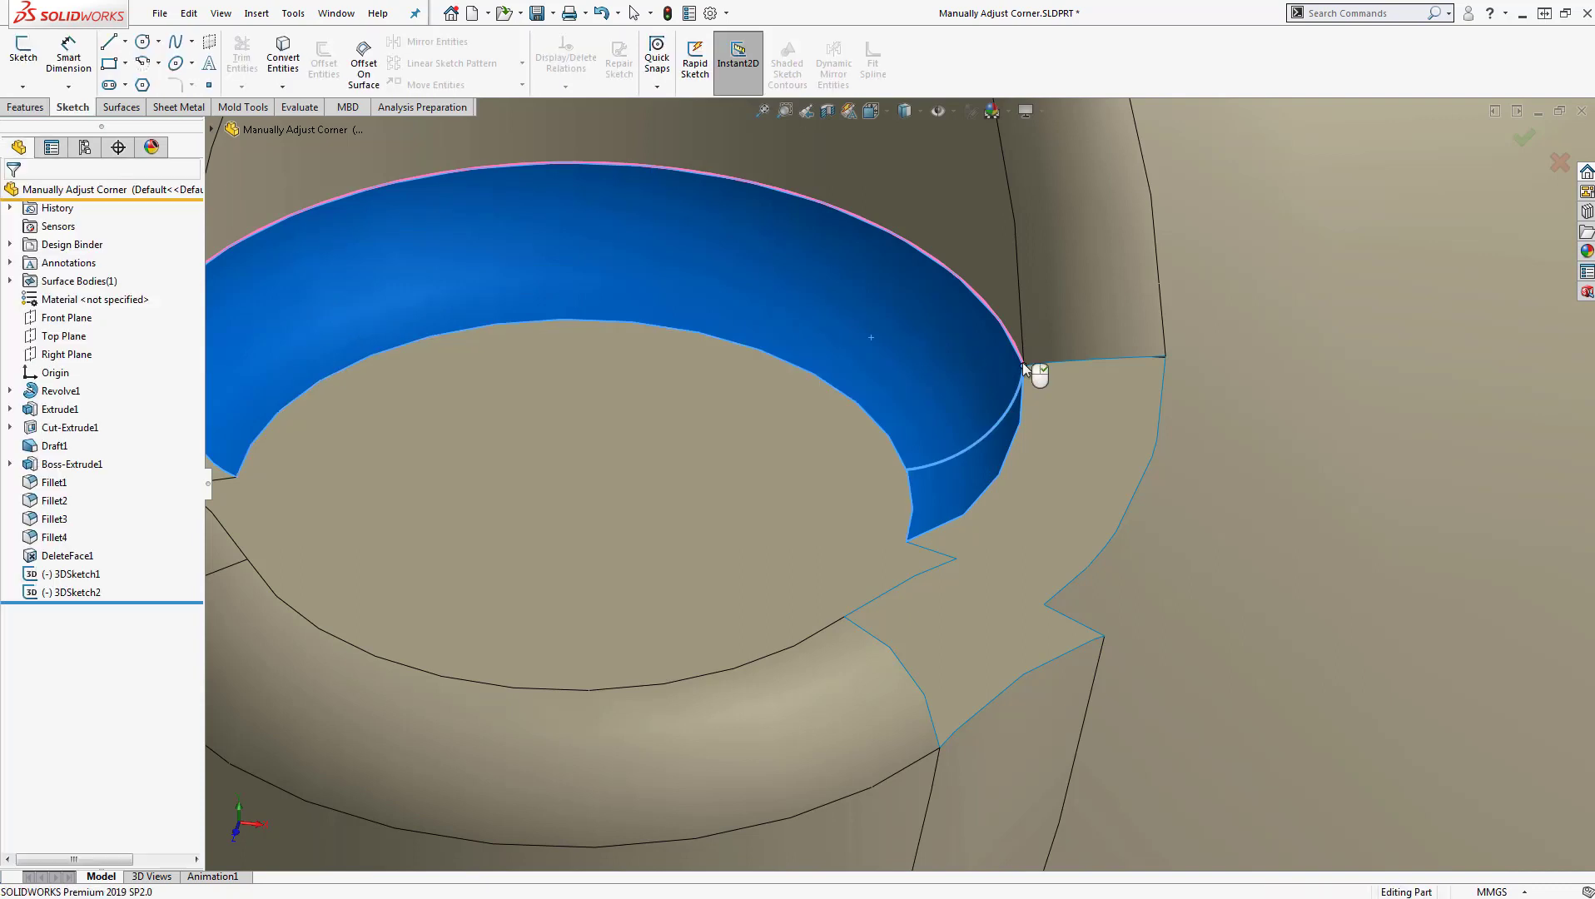
- Add the ring fillet's inner edge to the short face curve's 3D sketch and trim away its long portion
{"action": "left_click", "coordinate": [950, 457]}
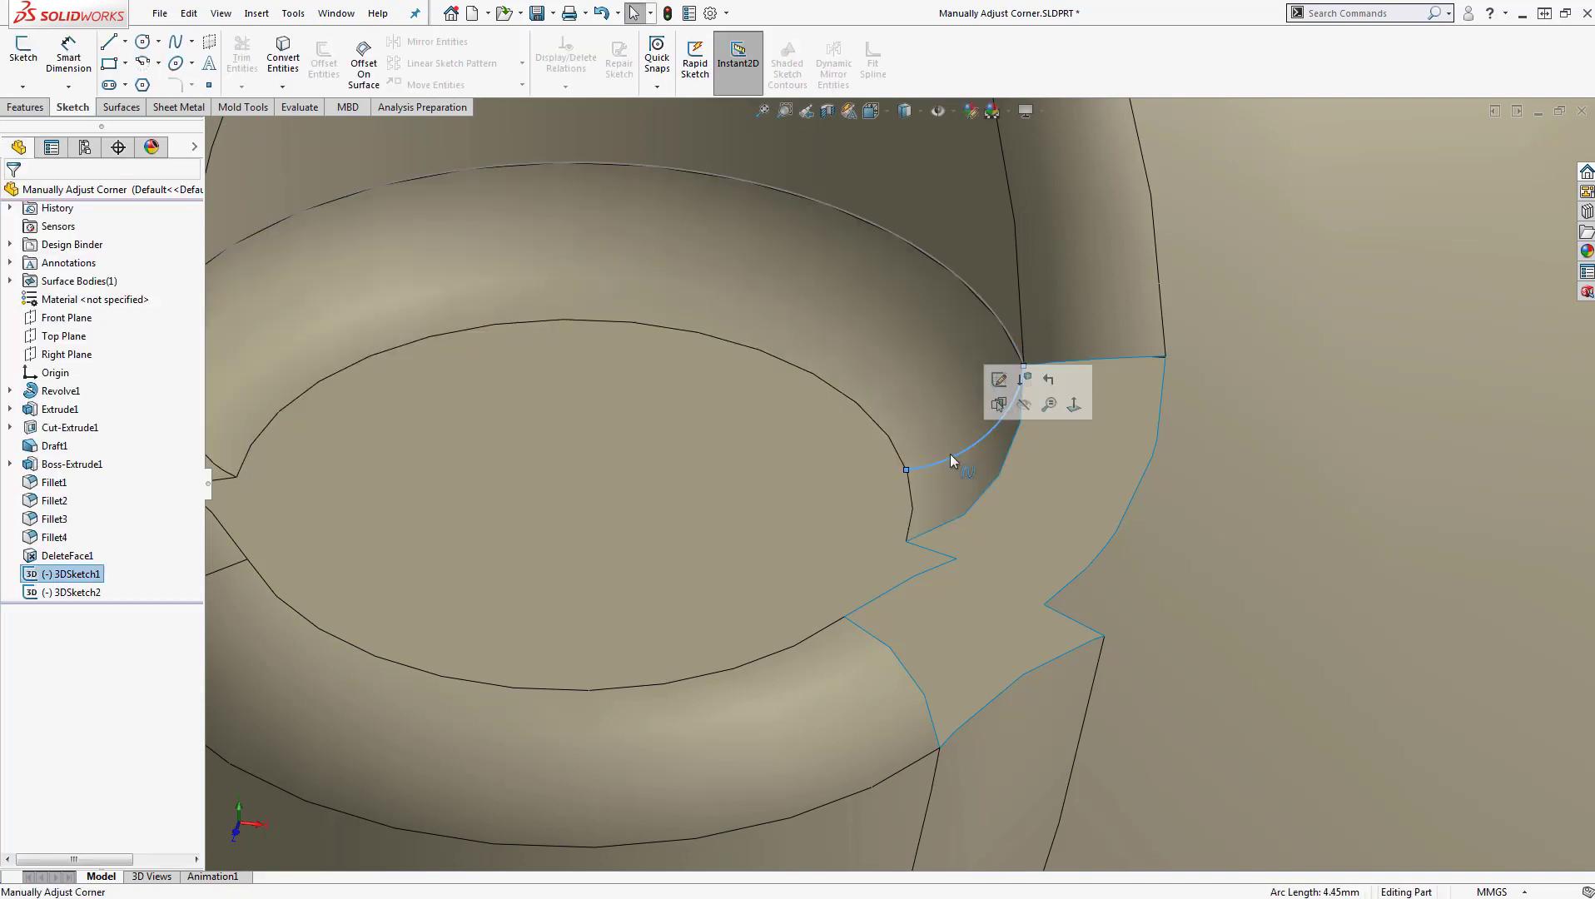
{"action": "left_click", "coordinate": [999, 381]}
{"action": "left_click", "coordinate": [910, 493]}
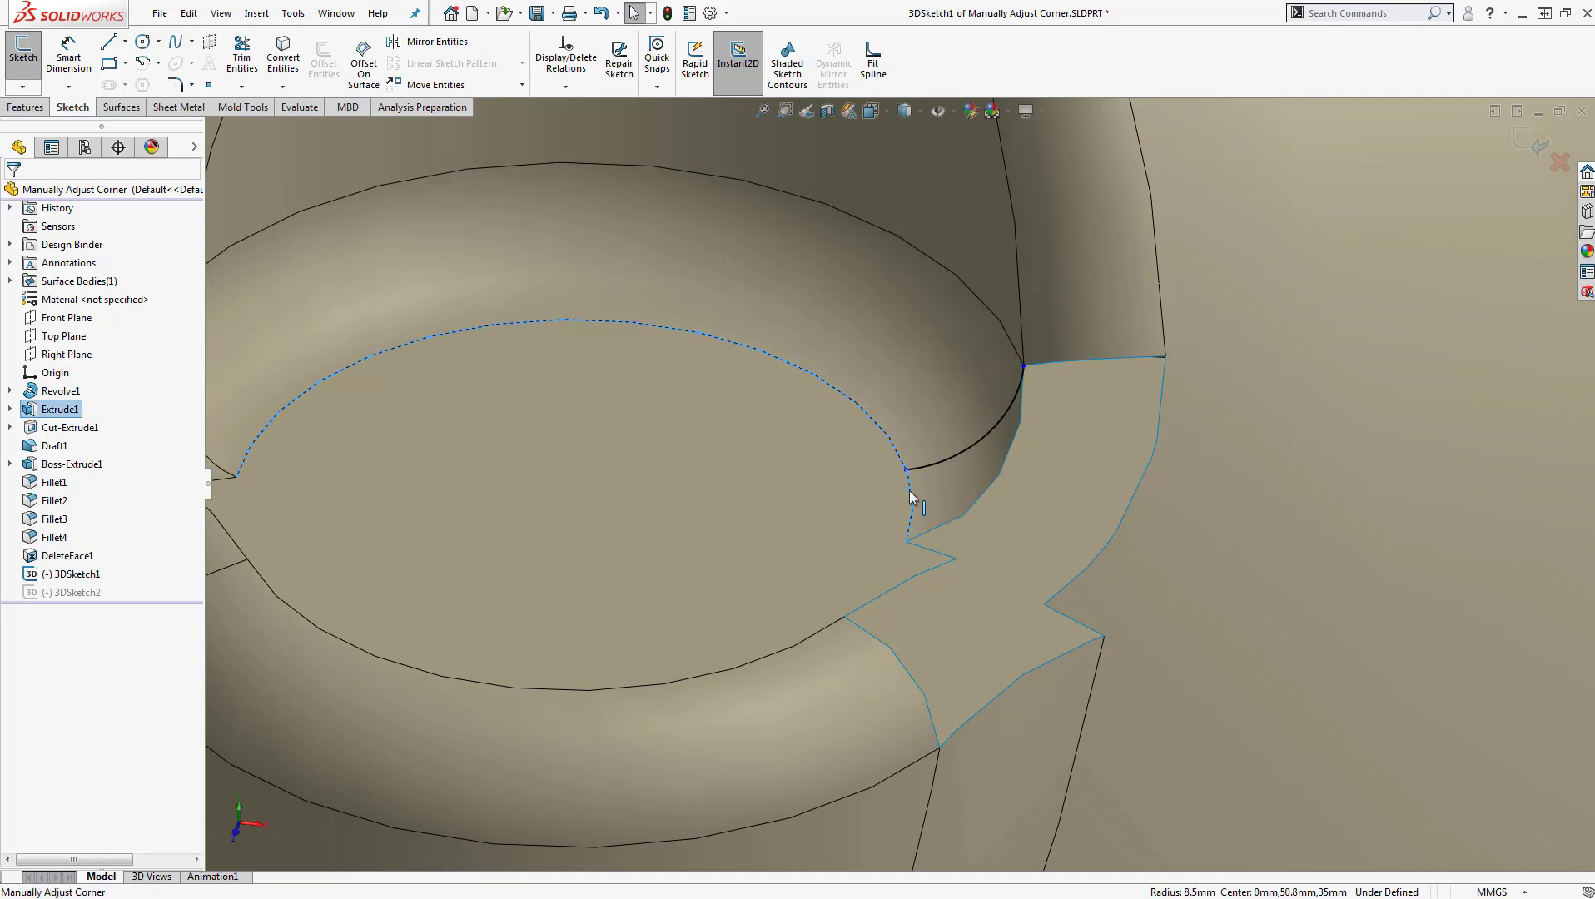
{"action": "left_click", "coordinate": [283, 59]}
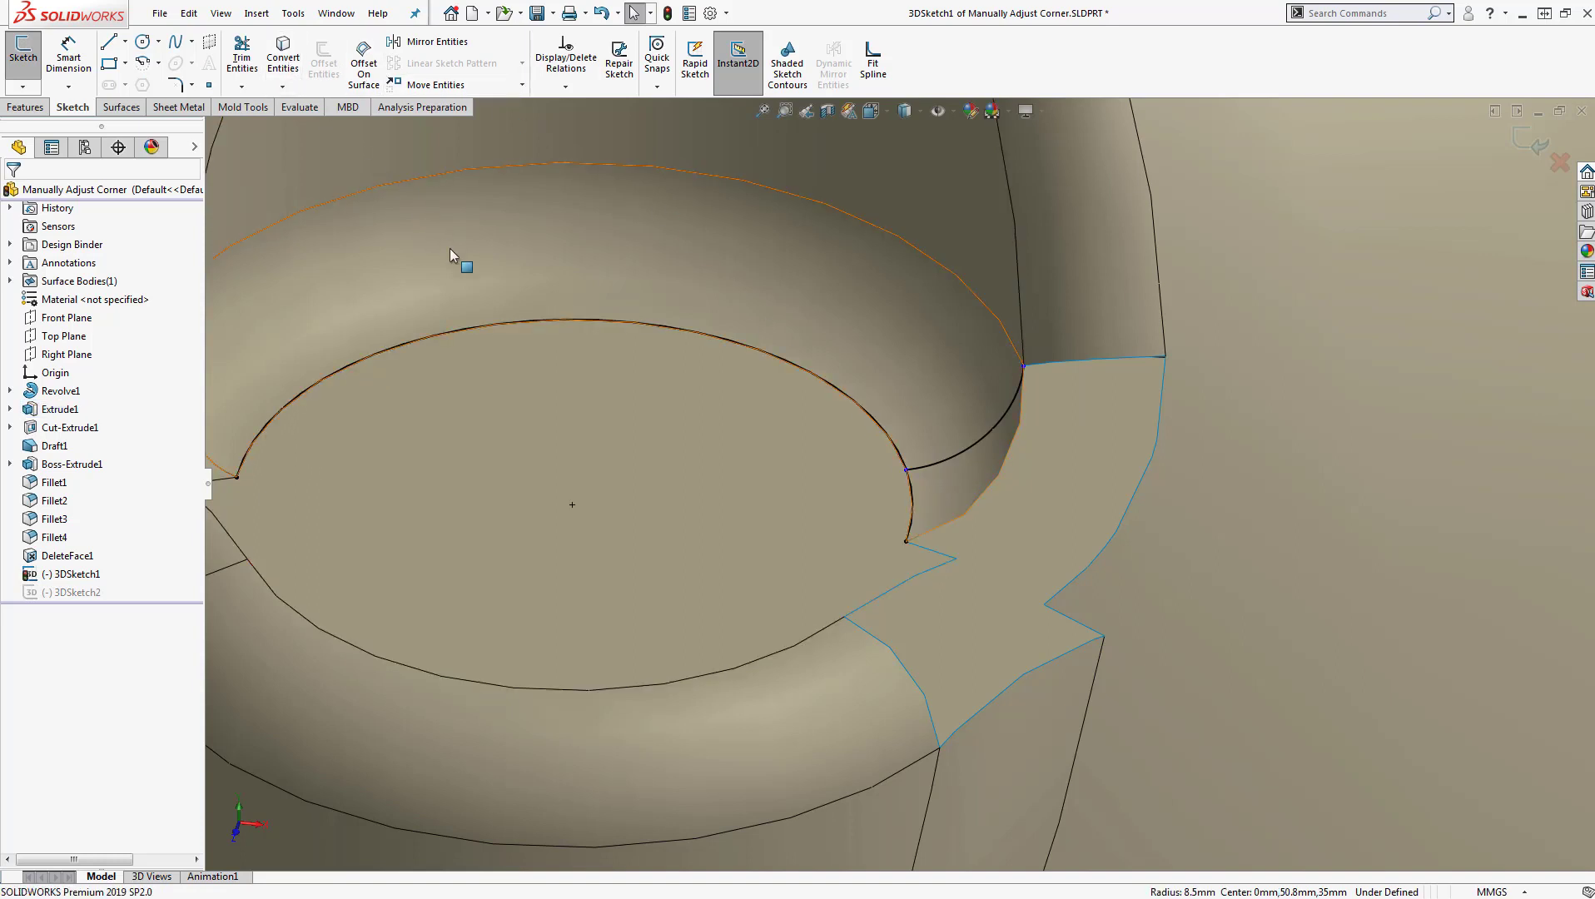
{"action": "left_click", "coordinate": [242, 59]}
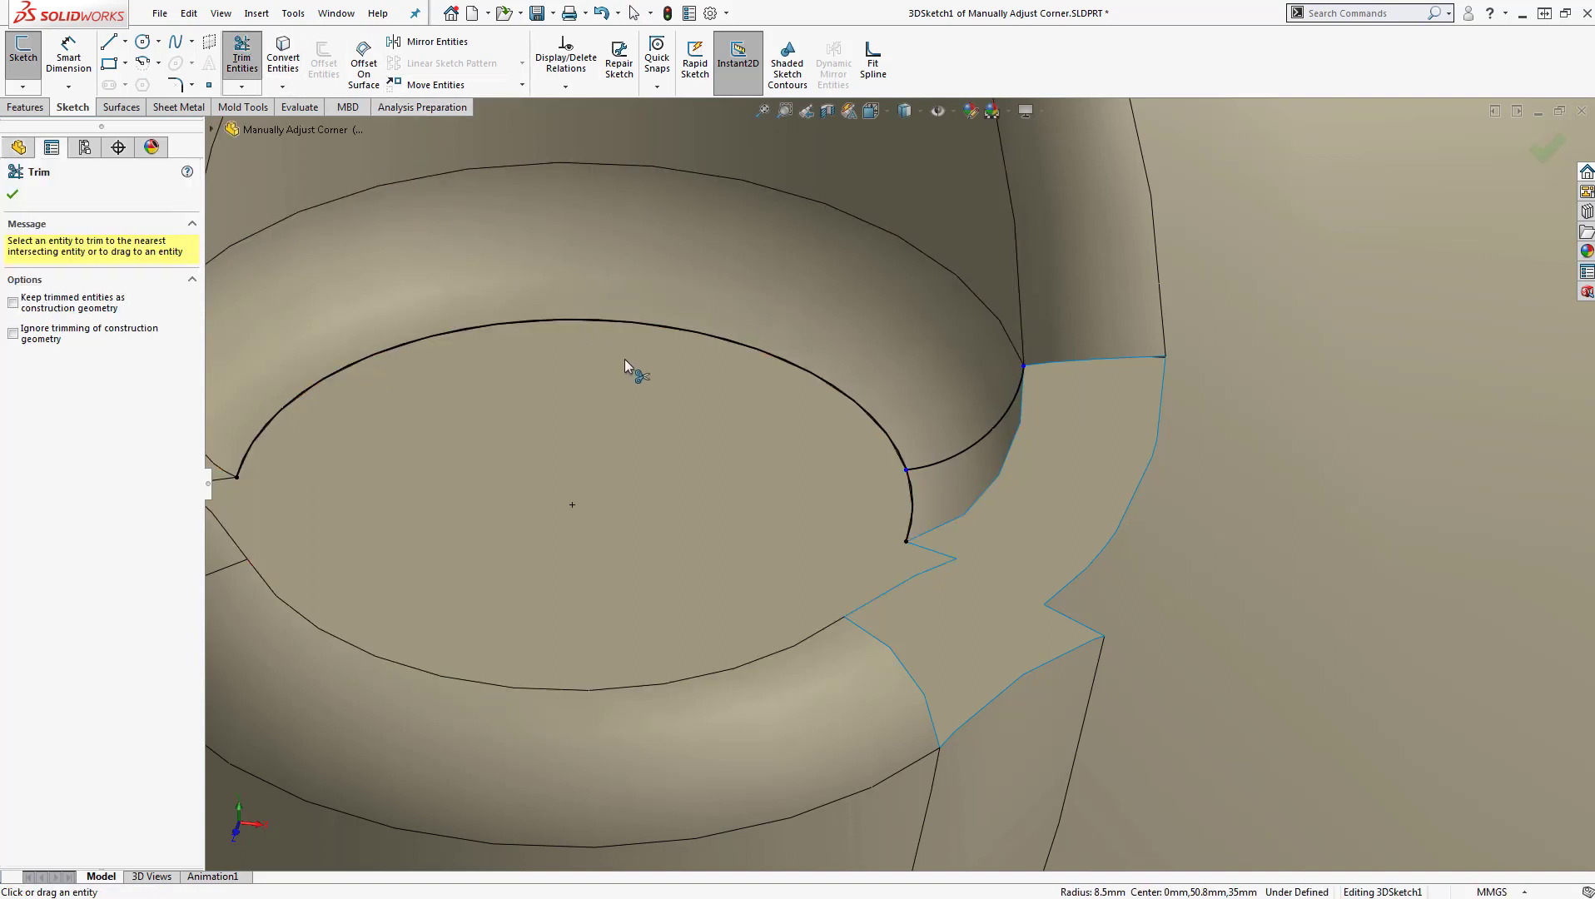
{"action": "left_click", "coordinate": [652, 320]}
{"action": "key", "text": "Escape"}
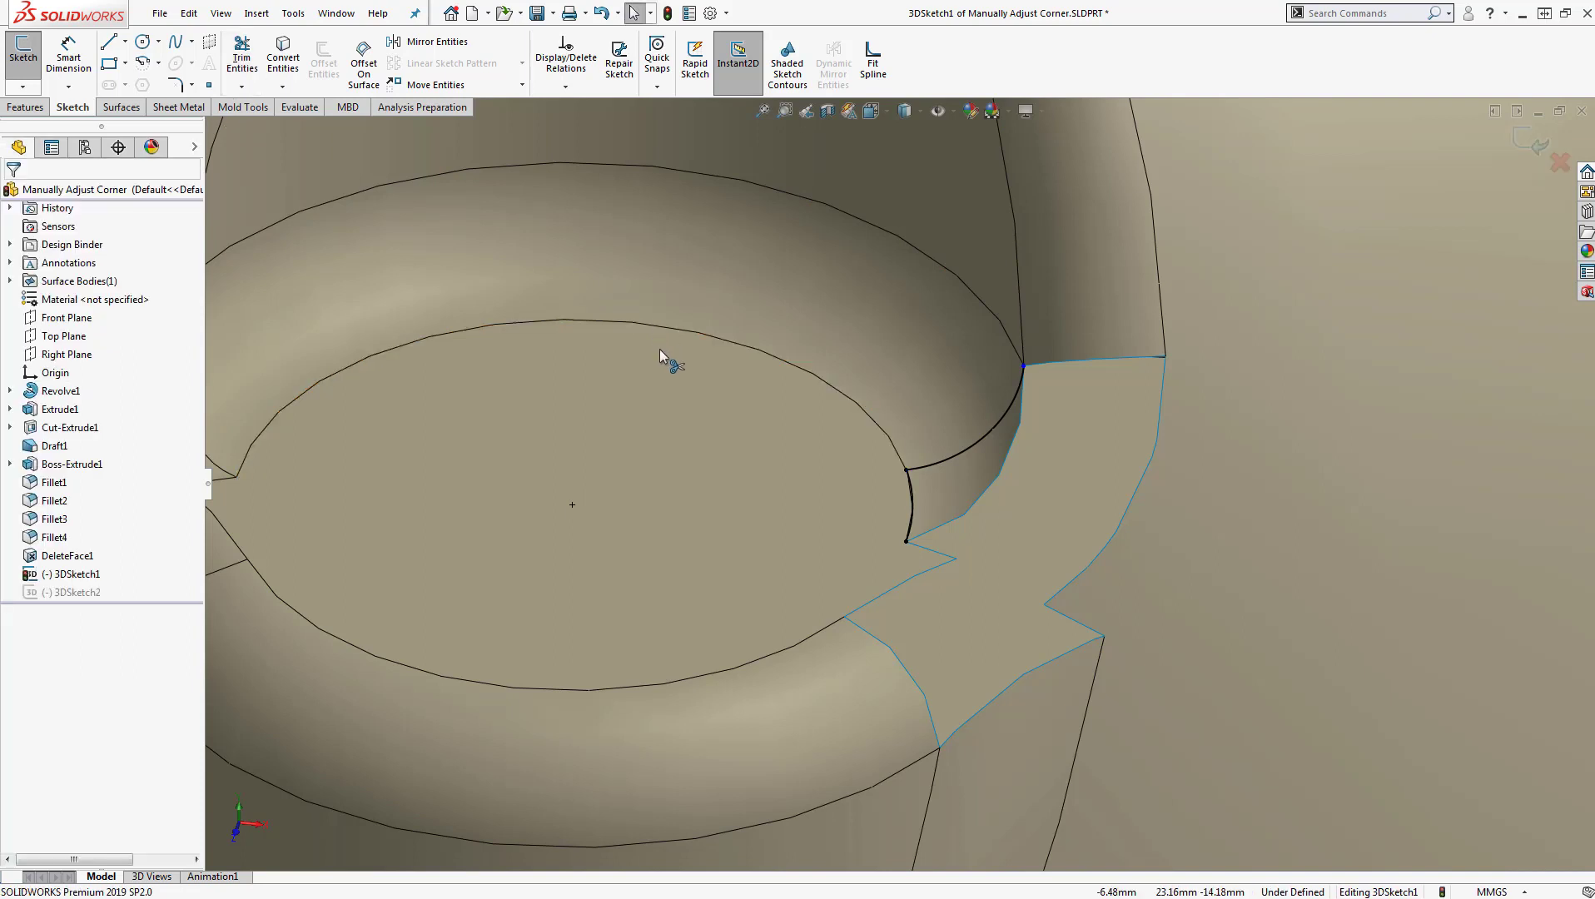
{"action": "left_click", "coordinate": [1543, 135]}
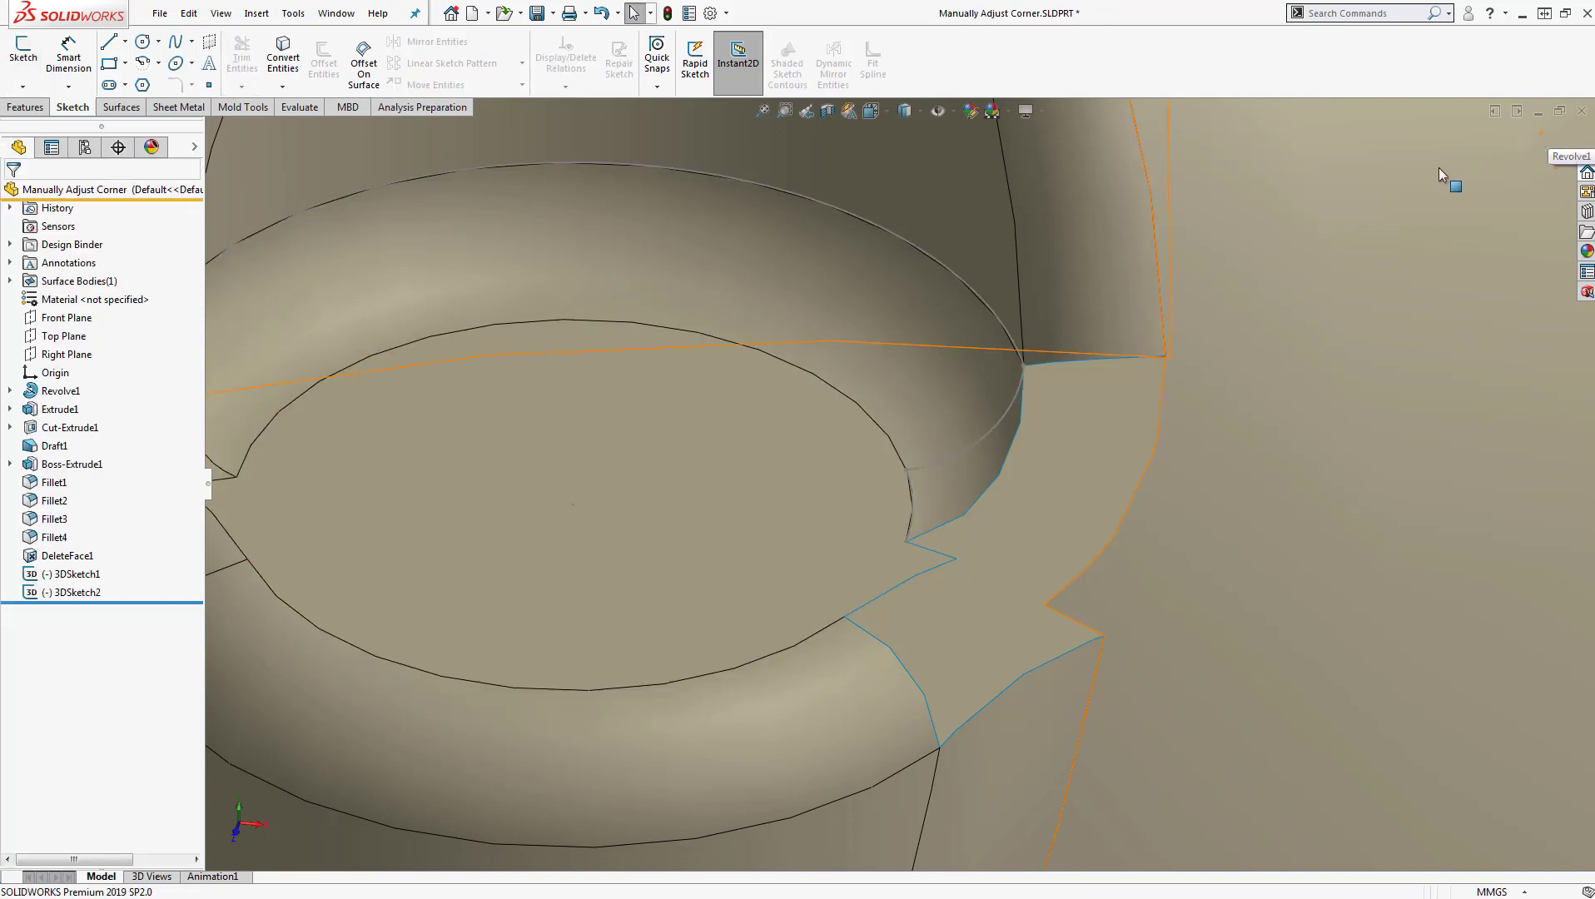
- Trim the small corner piece off the ring fillet surface, using 3DSketch1 as the trim tool with Remove selections
{"action": "left_click", "coordinate": [121, 107]}
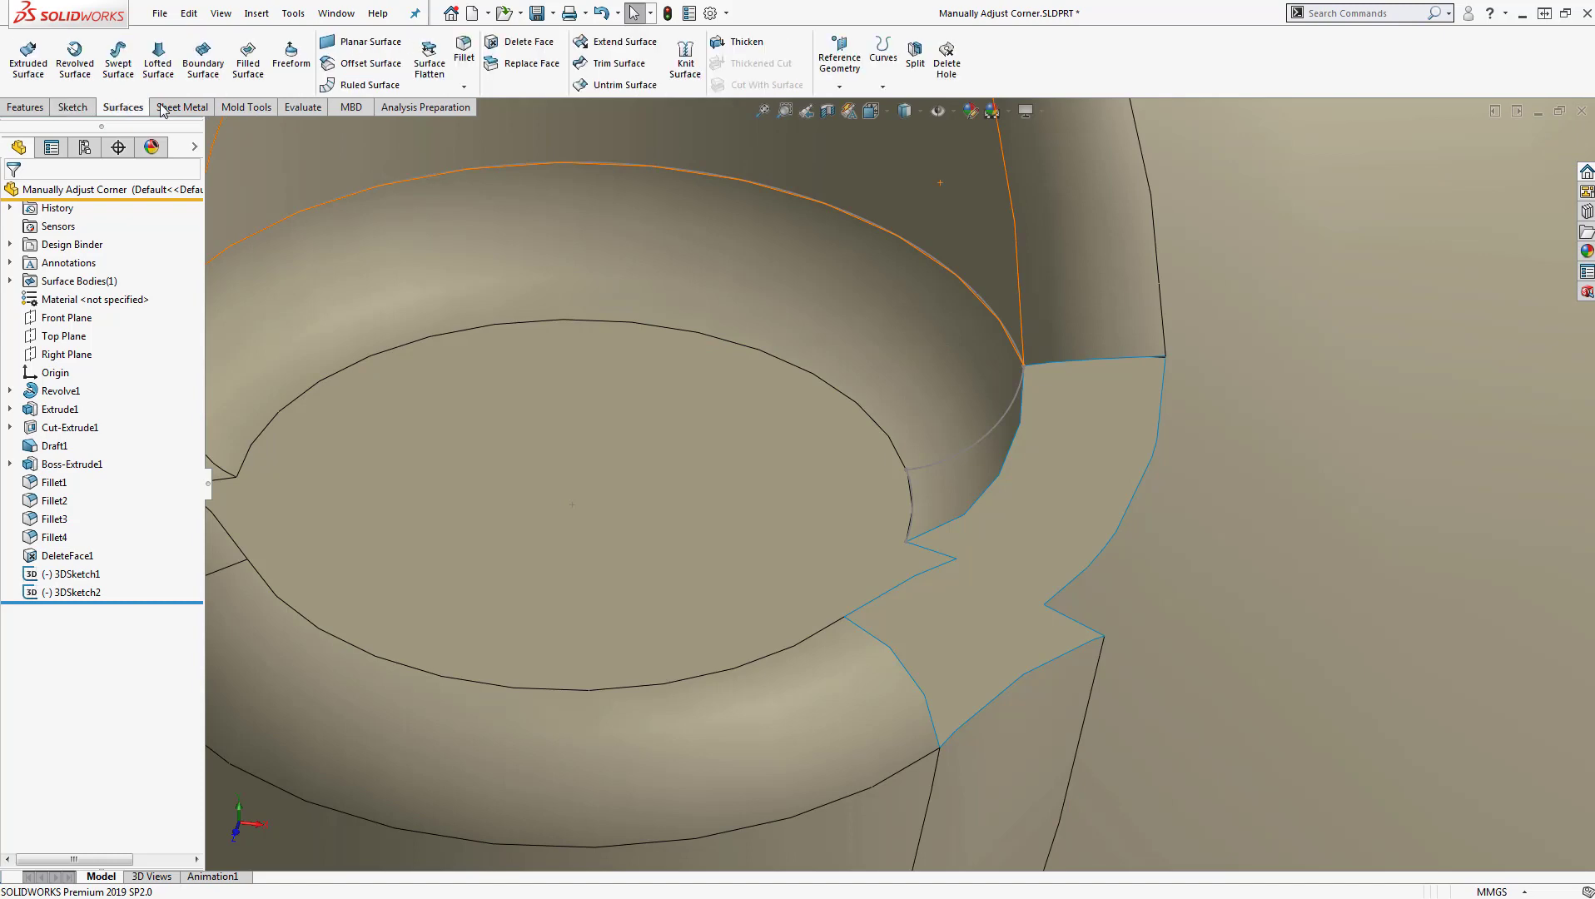
{"action": "left_click", "coordinate": [616, 64]}
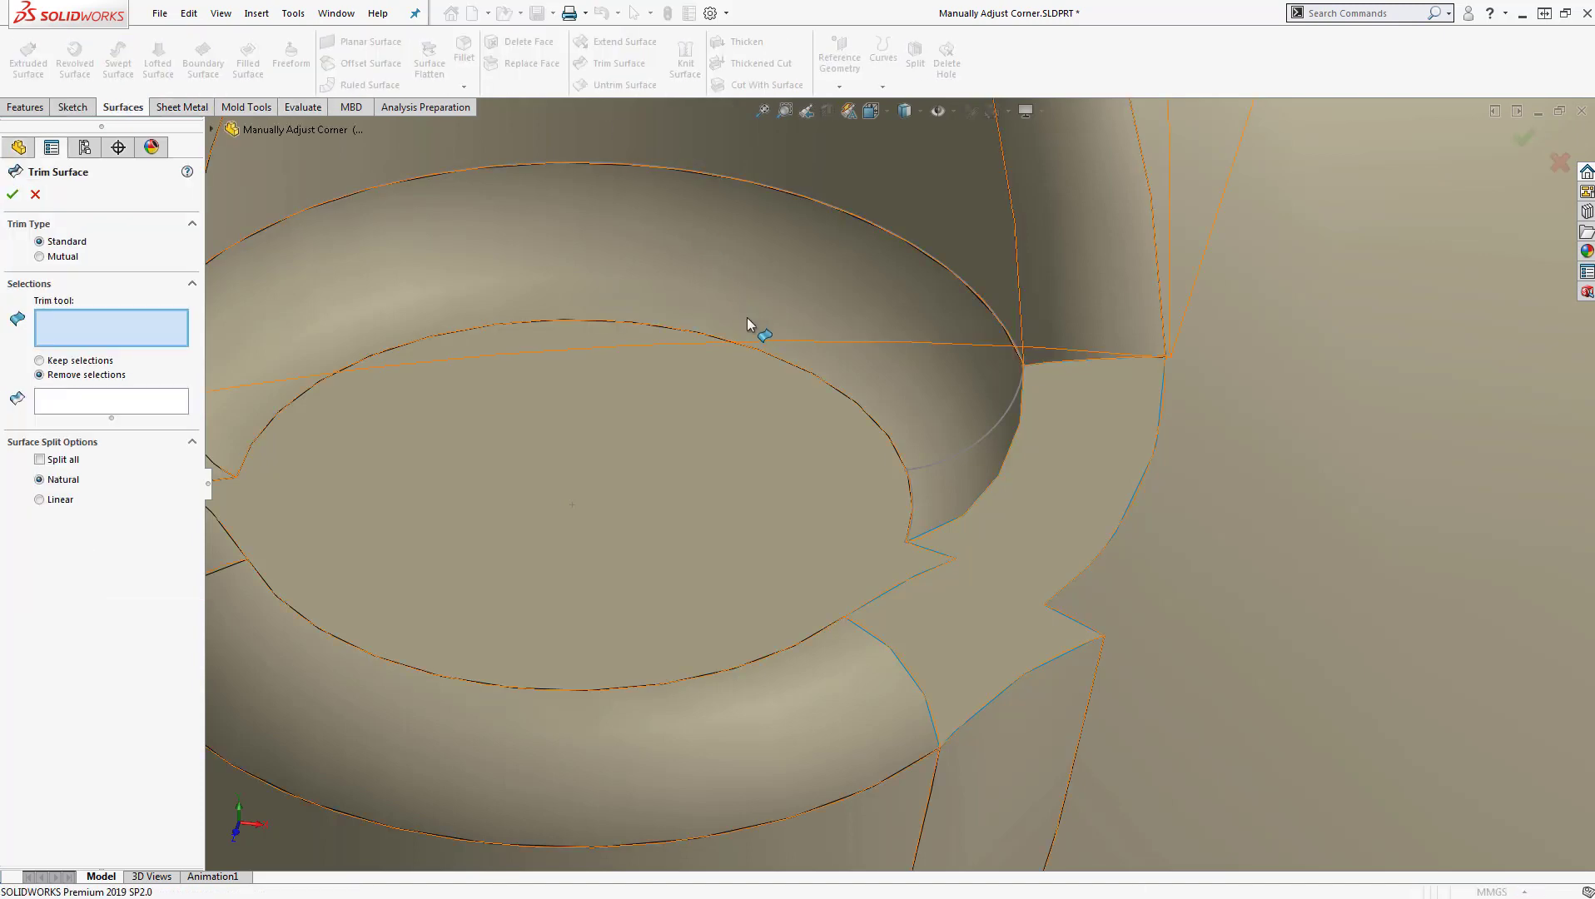
{"action": "left_click", "coordinate": [954, 461]}
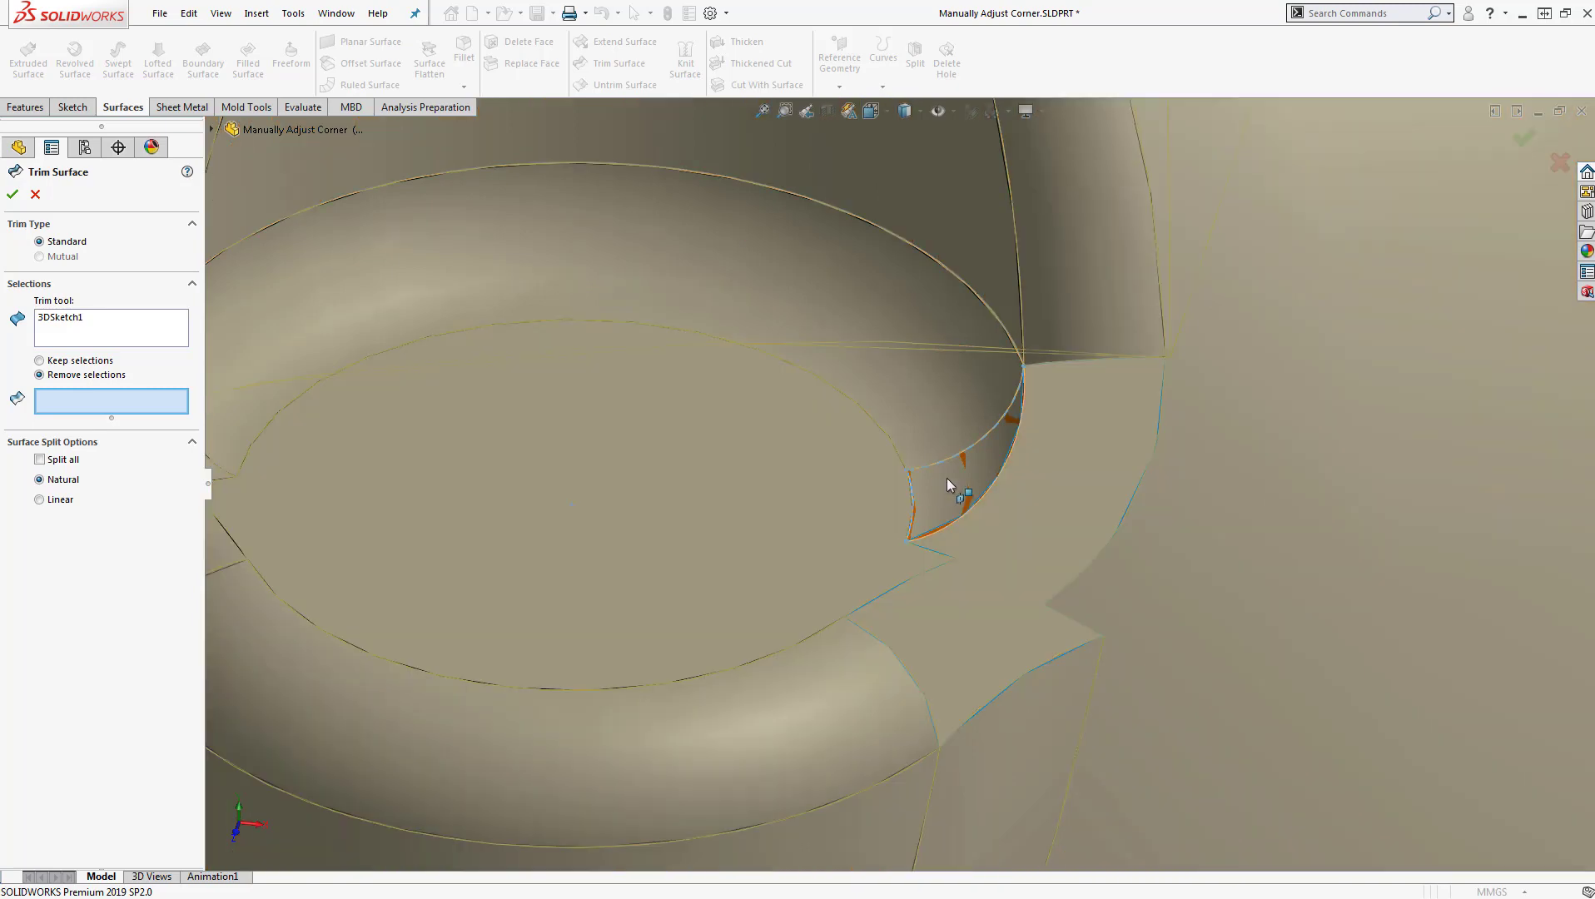
{"action": "left_click", "coordinate": [947, 477]}
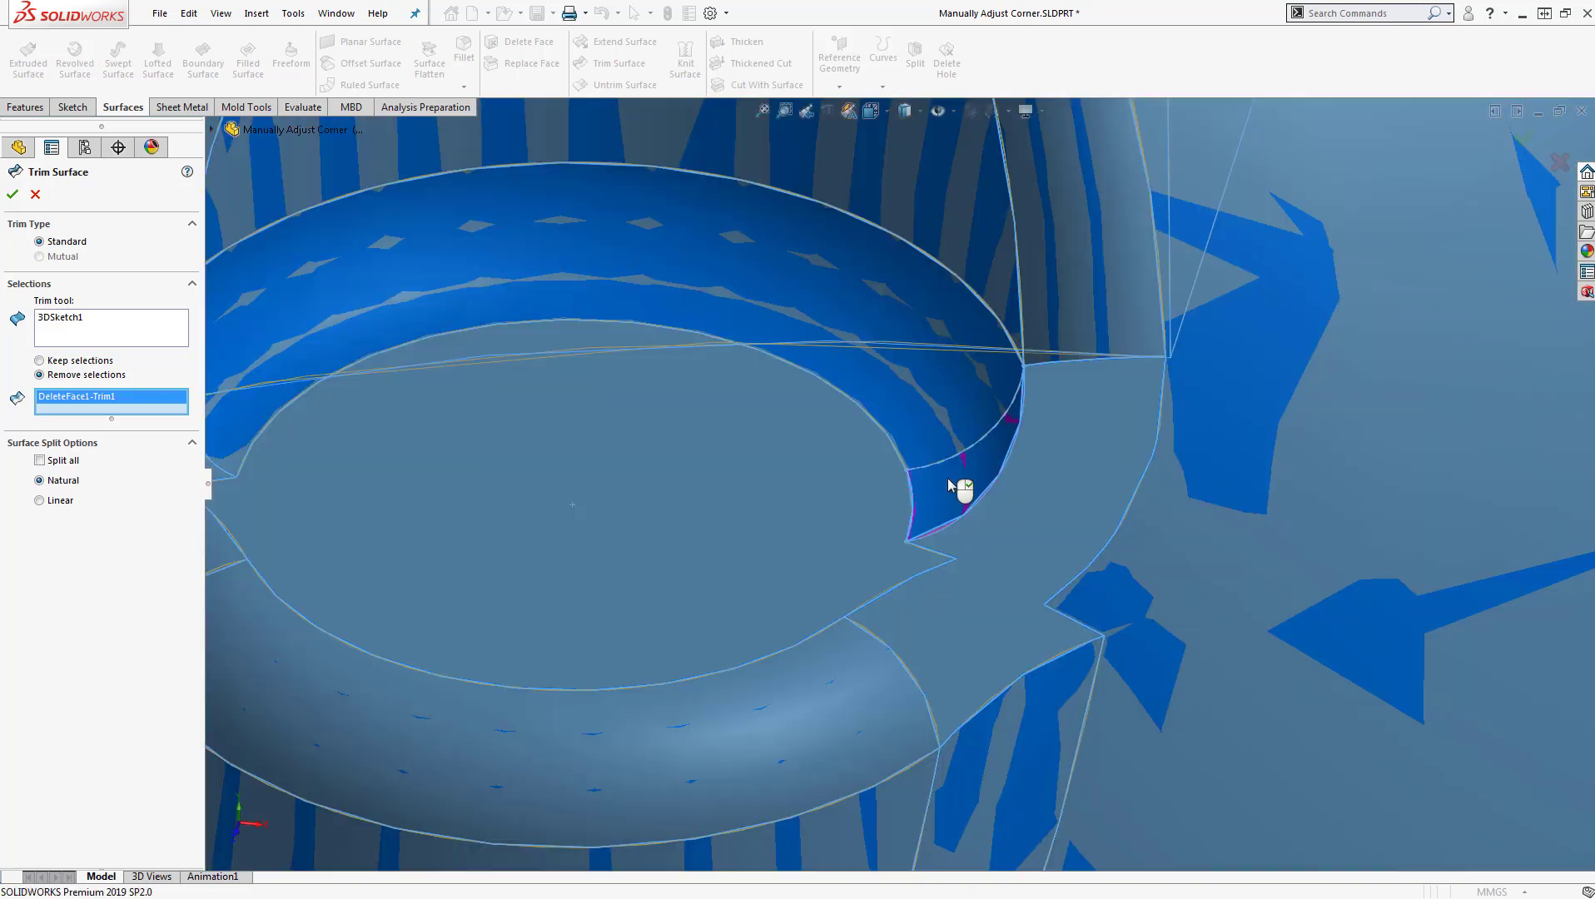
{"action": "key", "text": "Return"}
- Start a sketch on the opening's flat floor face and convert the face's boundary edges into sketch entities
{"action": "scroll", "coordinate": [948, 480], "scroll_direction": "up", "scroll_amount": 2}
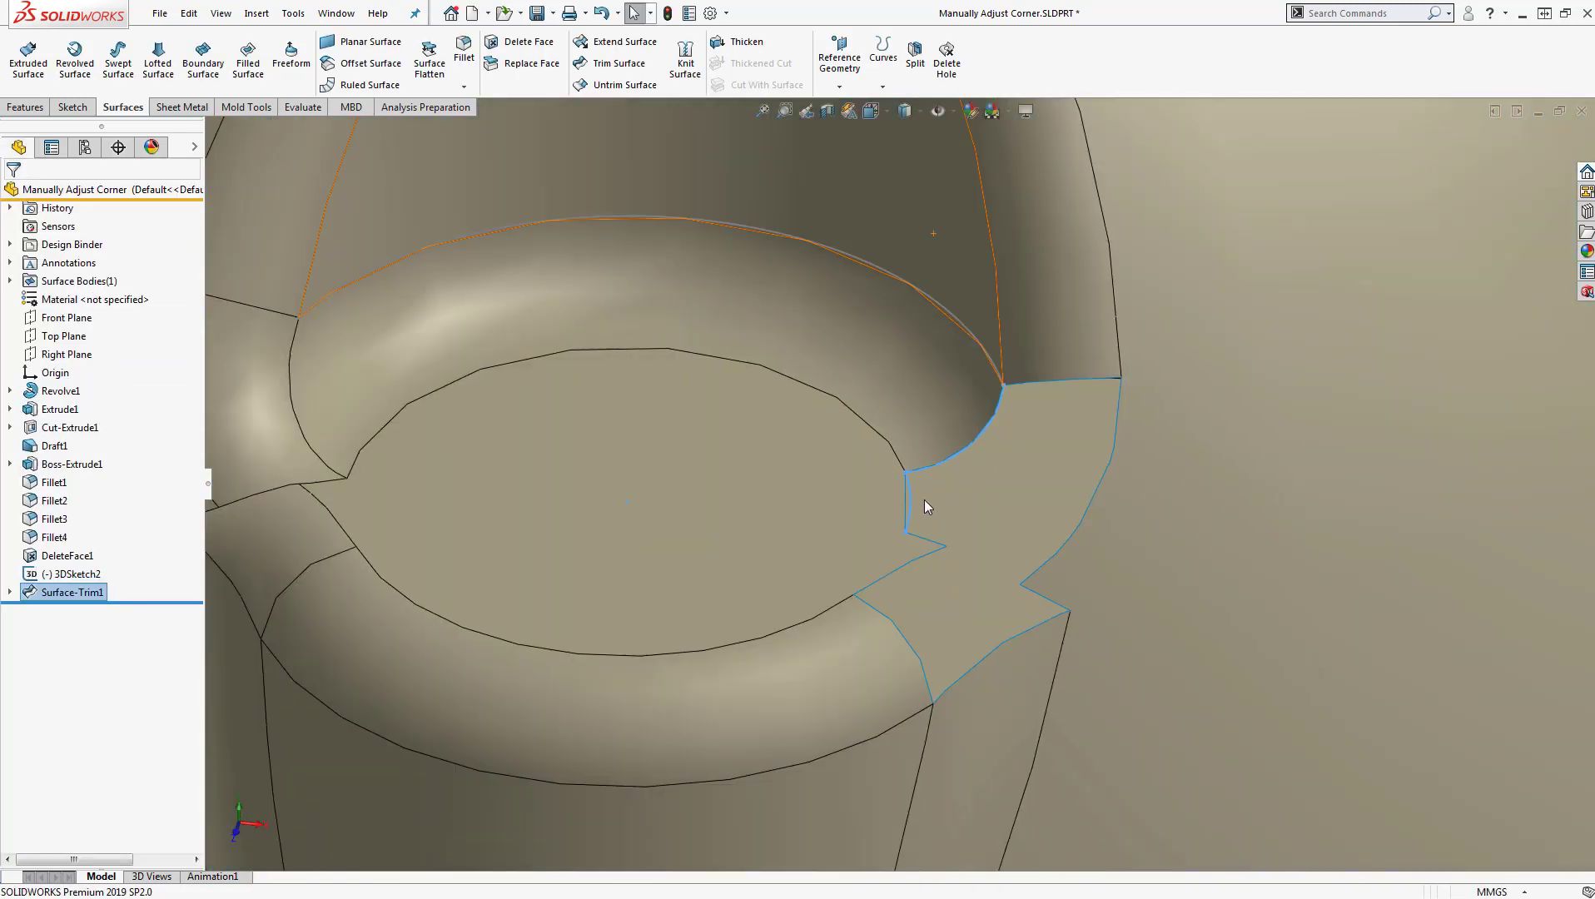
{"action": "mouse_move", "coordinate": [925, 500]}
{"action": "middle_mouse_down"}
{"action": "mouse_move", "coordinate": [936, 532]}
{"action": "mouse_move", "coordinate": [927, 501]}
{"action": "middle_mouse_up"}
{"action": "left_click", "coordinate": [805, 528]}
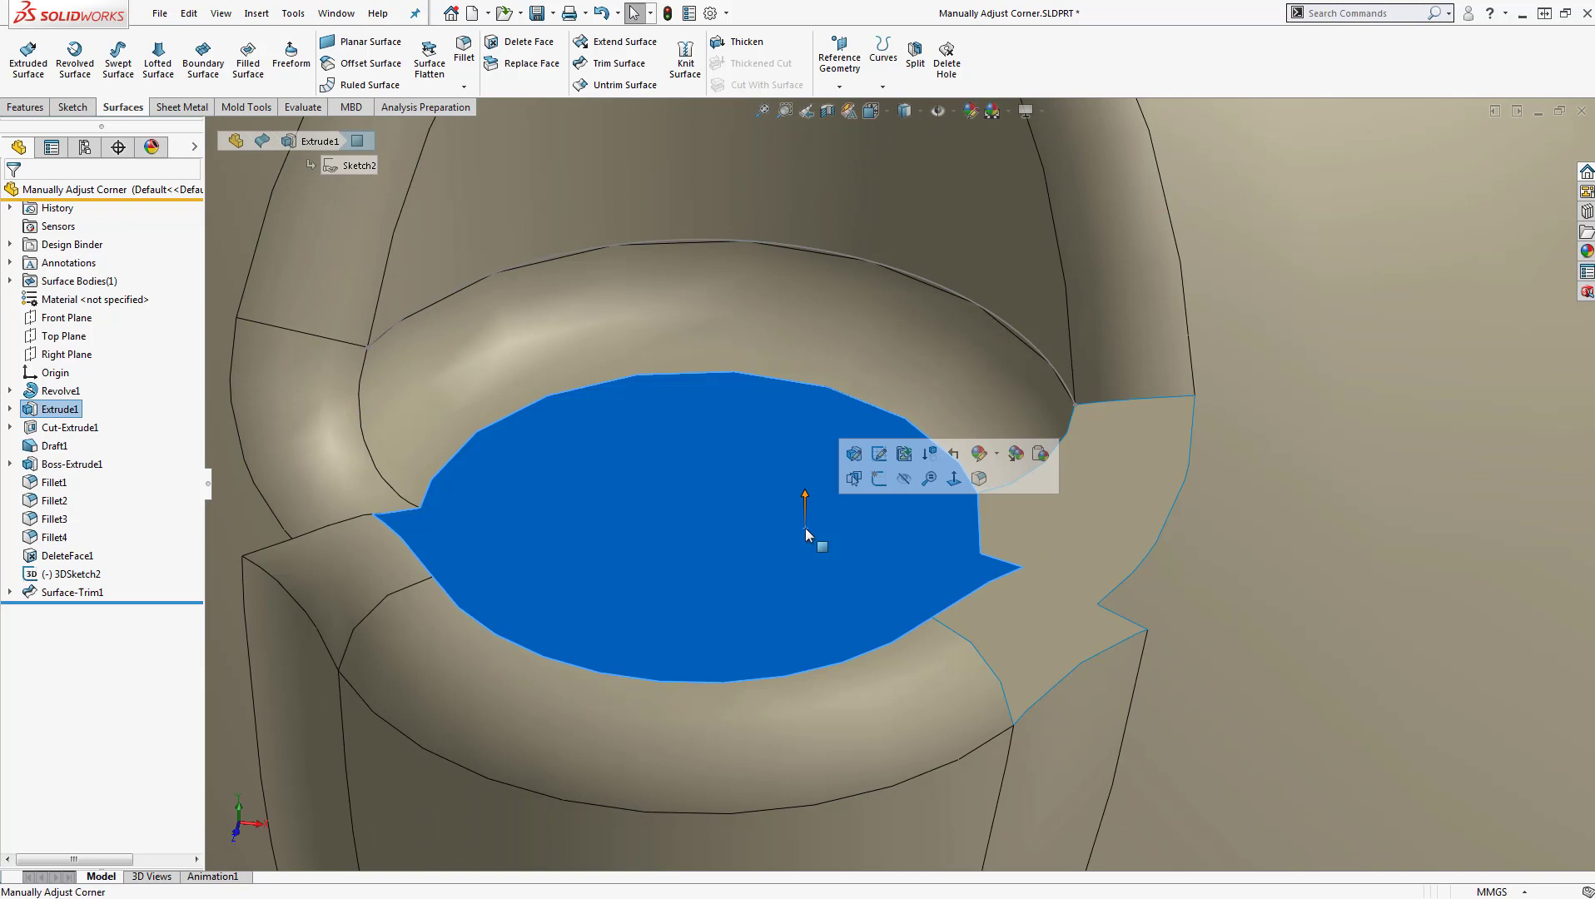
{"action": "left_click", "coordinate": [853, 479]}
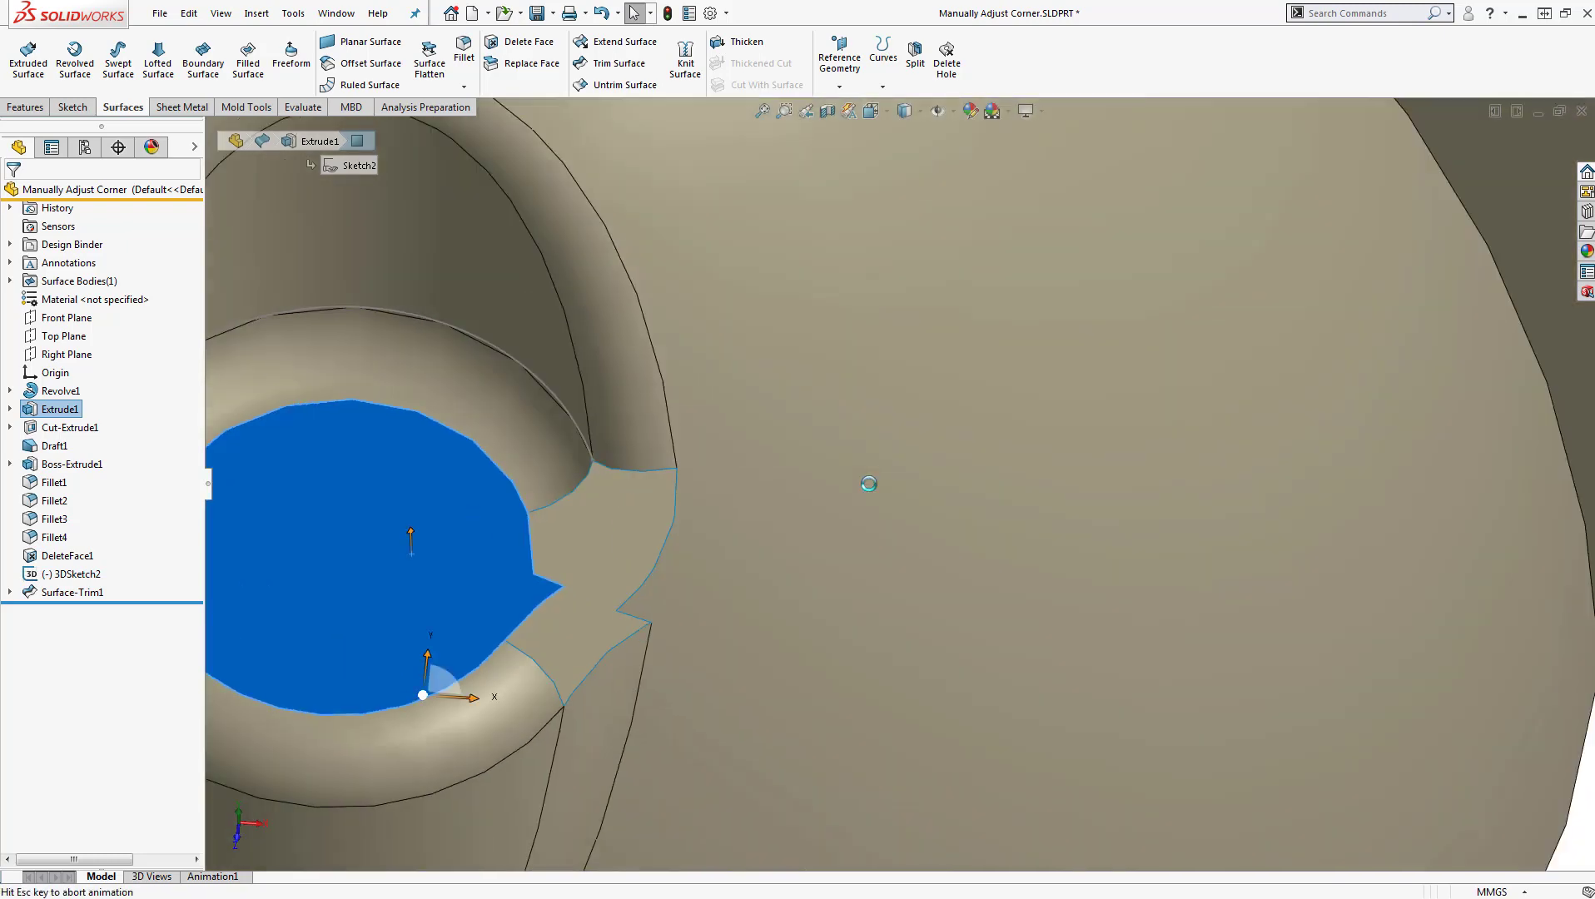
{"action": "scroll", "coordinate": [704, 662], "scroll_direction": "down", "scroll_amount": 5}
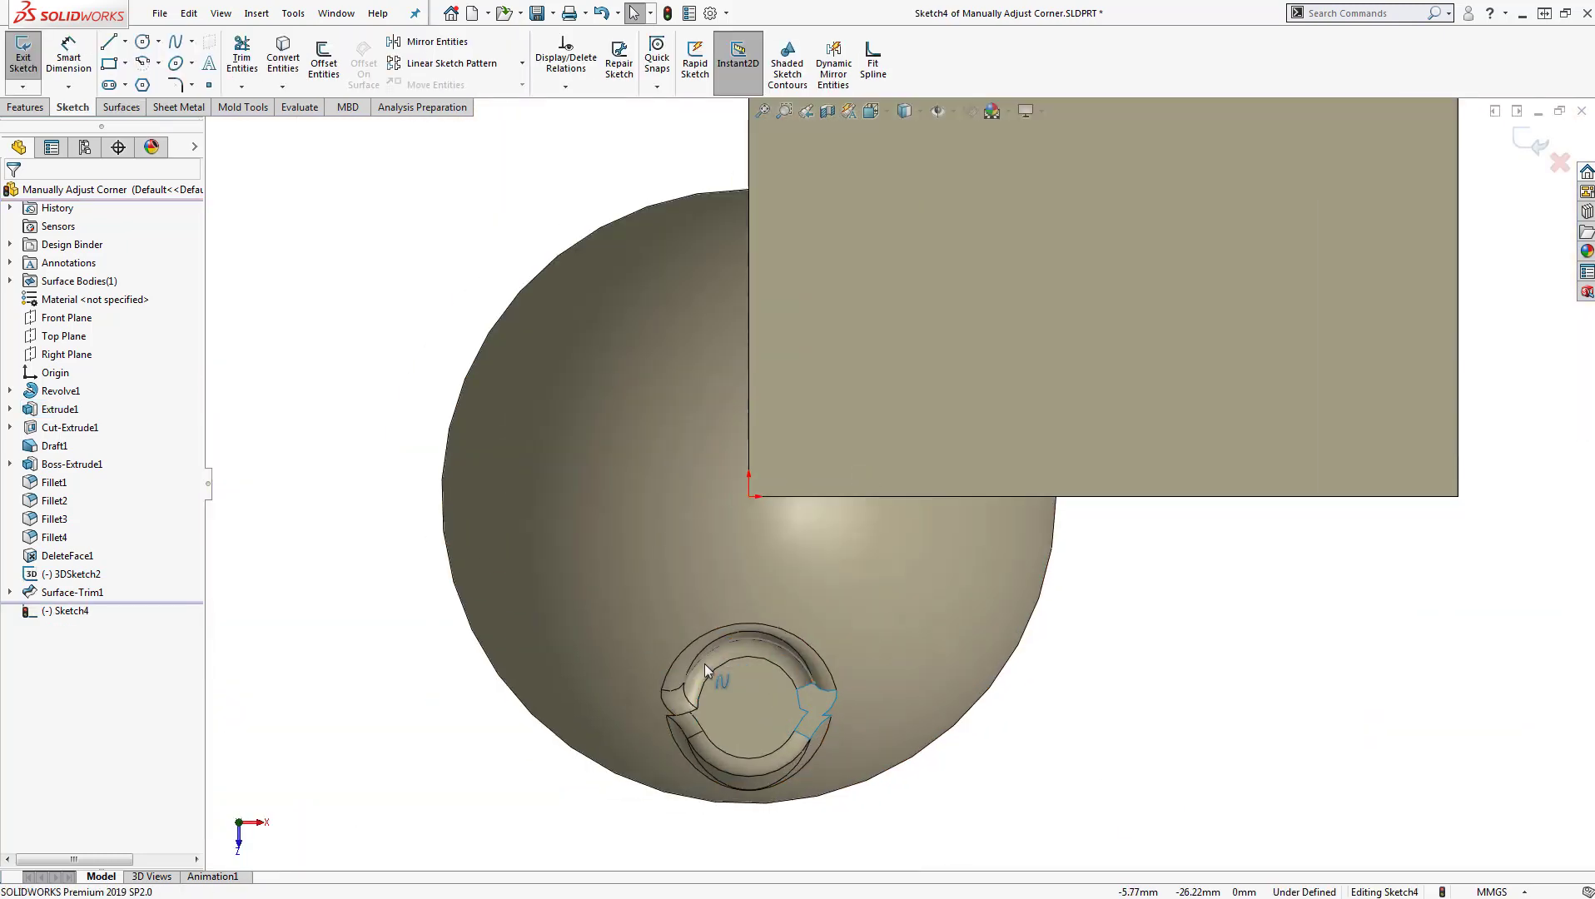
{"action": "scroll", "coordinate": [811, 791], "scroll_direction": "down", "scroll_amount": 2}
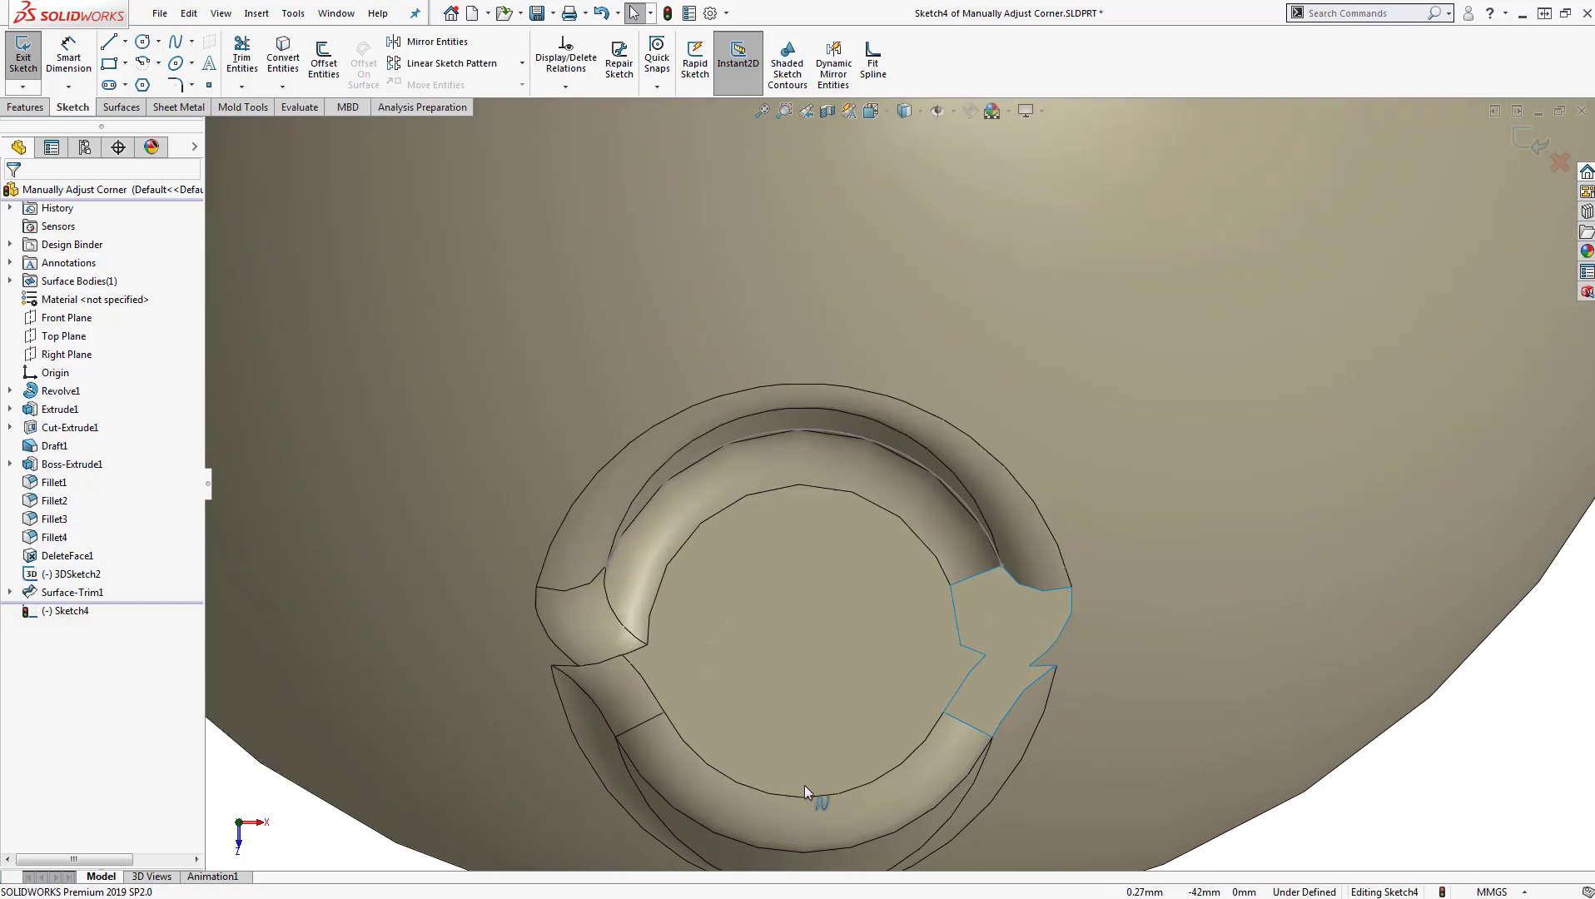
{"action": "left_click", "coordinate": [793, 543]}
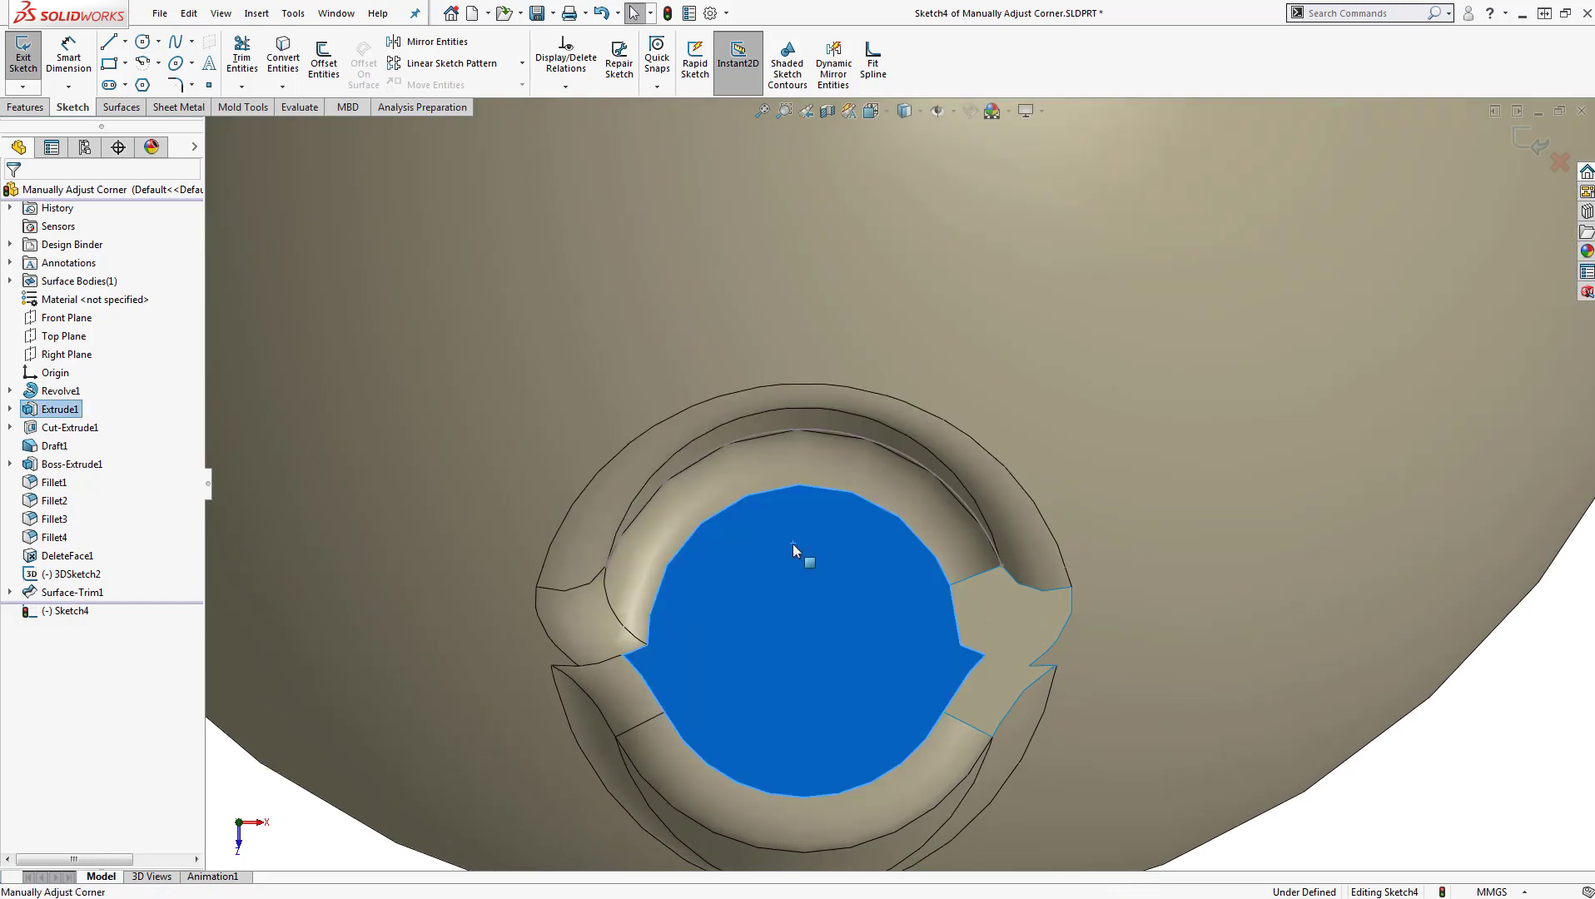
{"action": "left_click", "coordinate": [294, 64]}
- Delete the sketch segments forming the right-hand notch and extend the short arc's end to the lower arc's endpoint
{"action": "scroll", "coordinate": [967, 647], "scroll_direction": "down", "scroll_amount": 3}
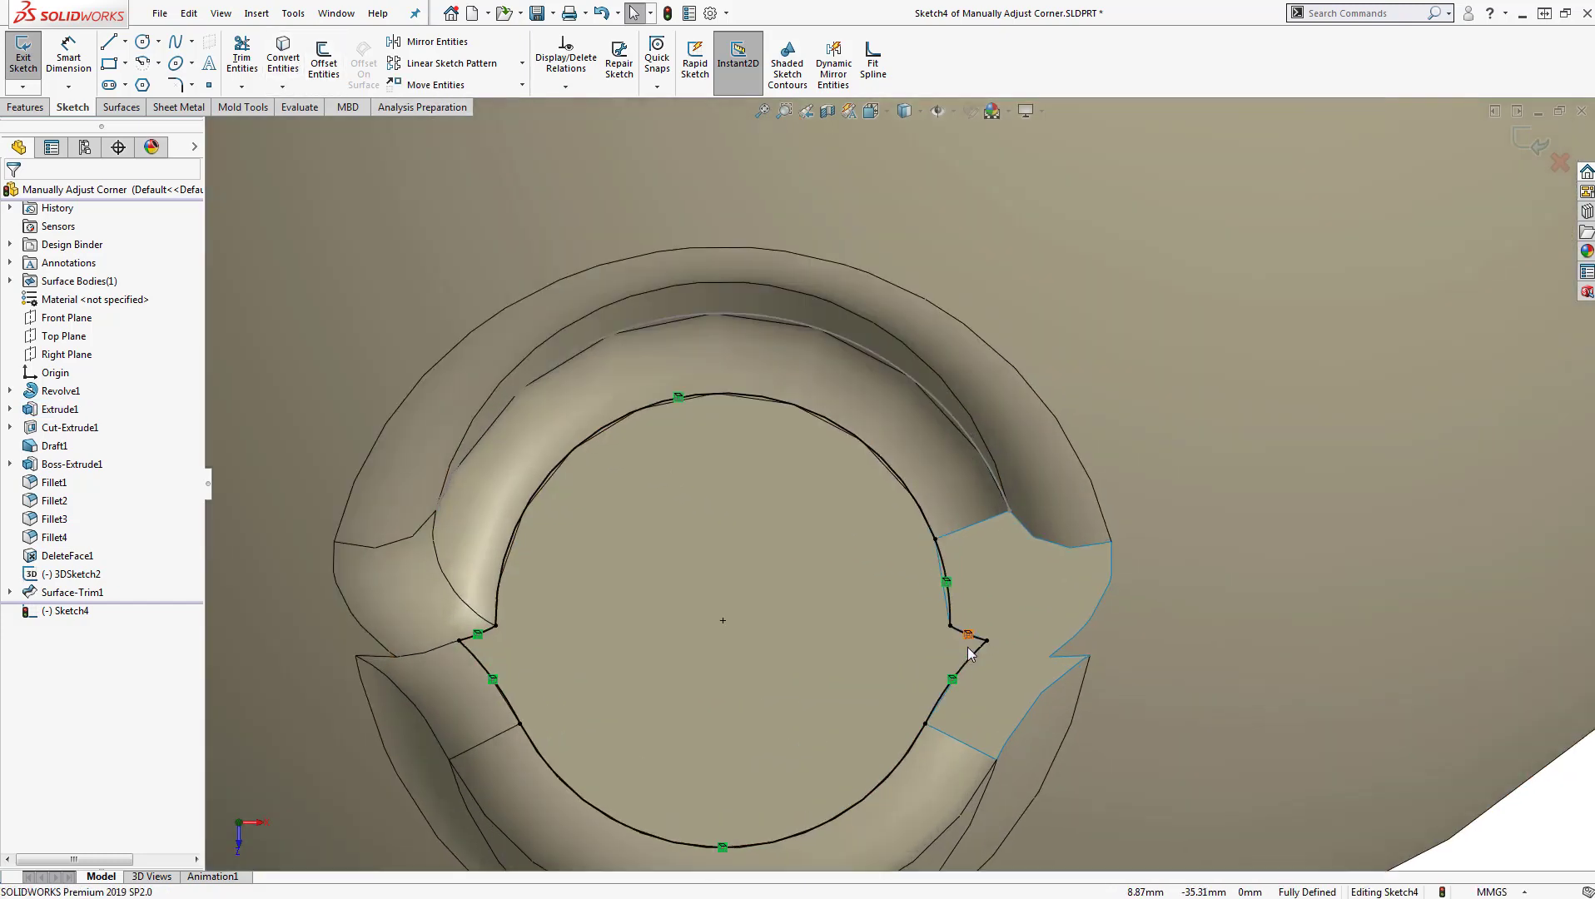
{"action": "left_click", "coordinate": [979, 633]}
{"action": "key", "text": "Delete"}
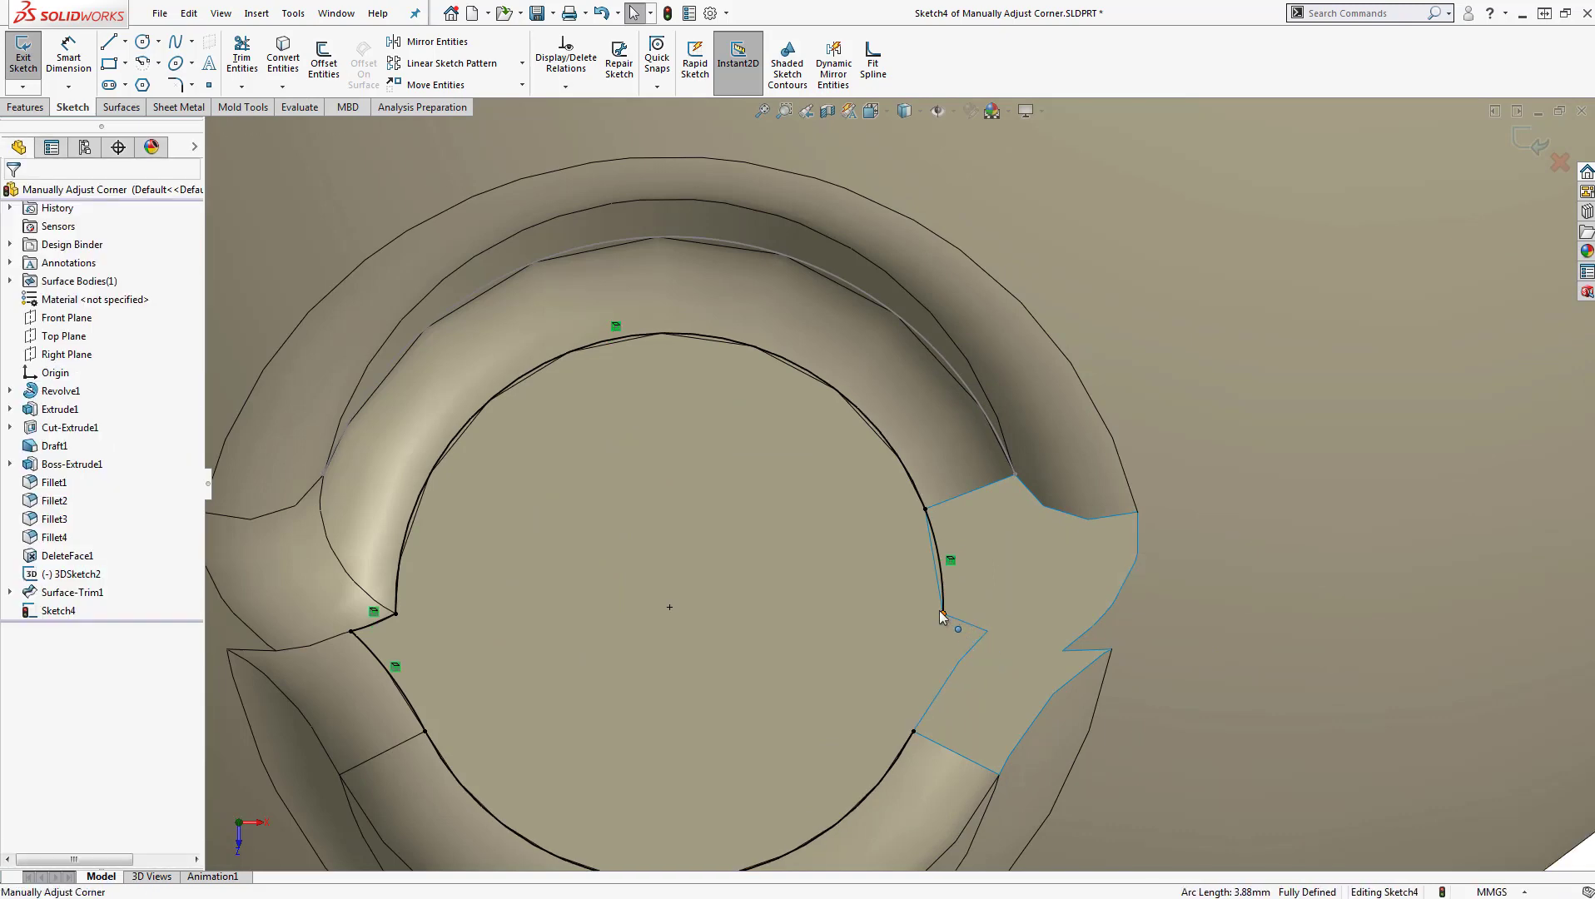
{"action": "mouse_move", "coordinate": [942, 615]}
{"action": "left_mouse_down"}
{"action": "mouse_move", "coordinate": [946, 730]}
{"action": "mouse_move", "coordinate": [913, 732]}
{"action": "left_mouse_up"}
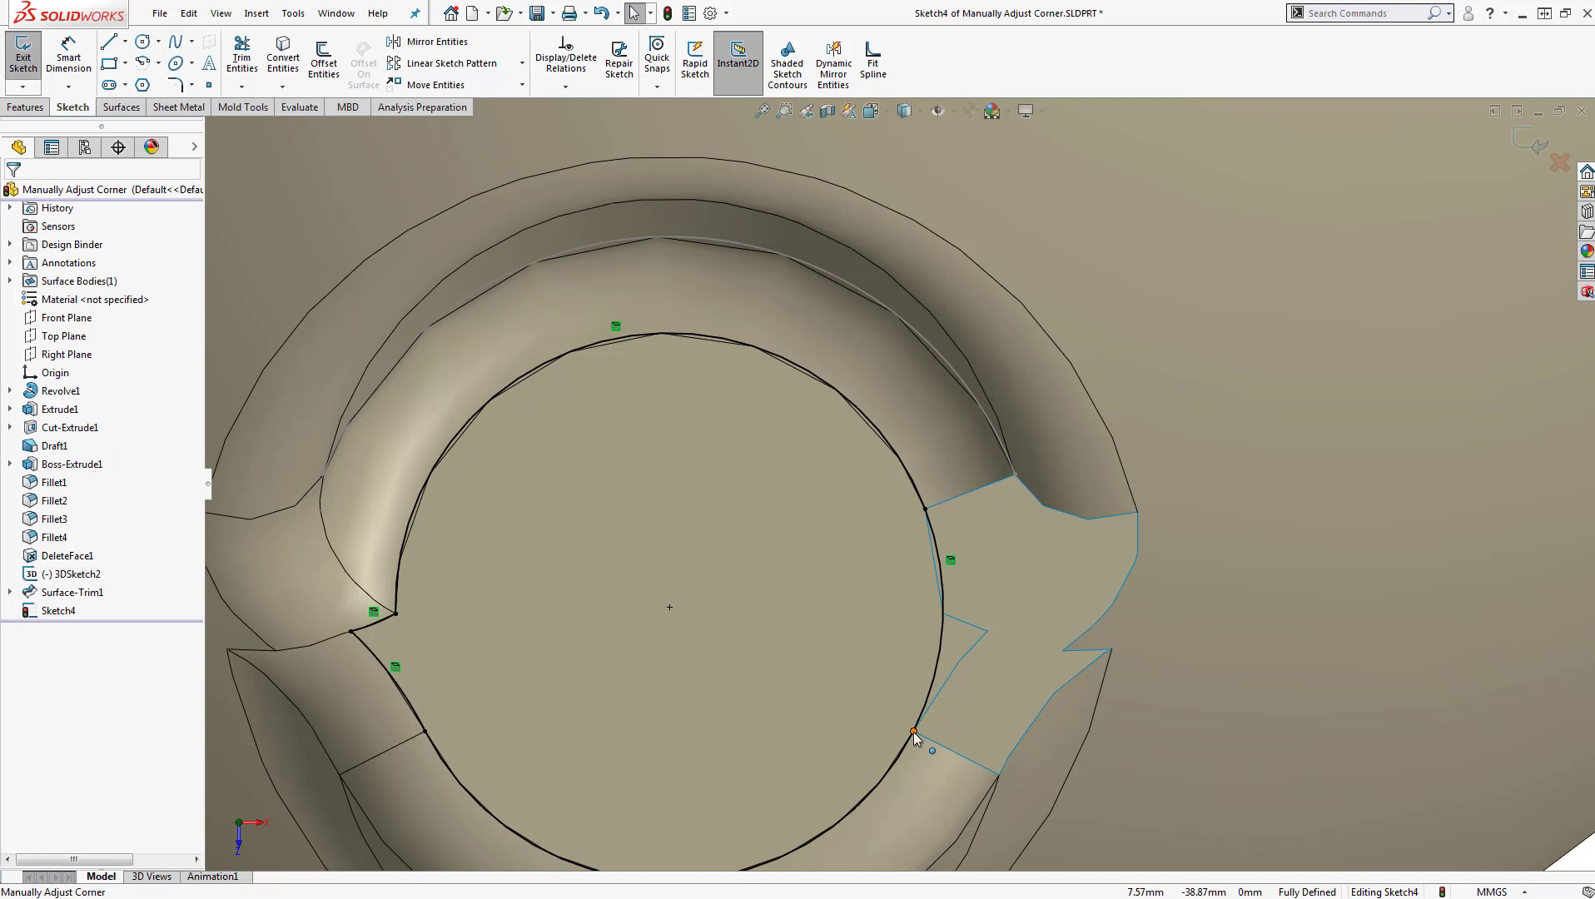
{"action": "scroll", "coordinate": [914, 734], "scroll_direction": "up", "scroll_amount": 4}
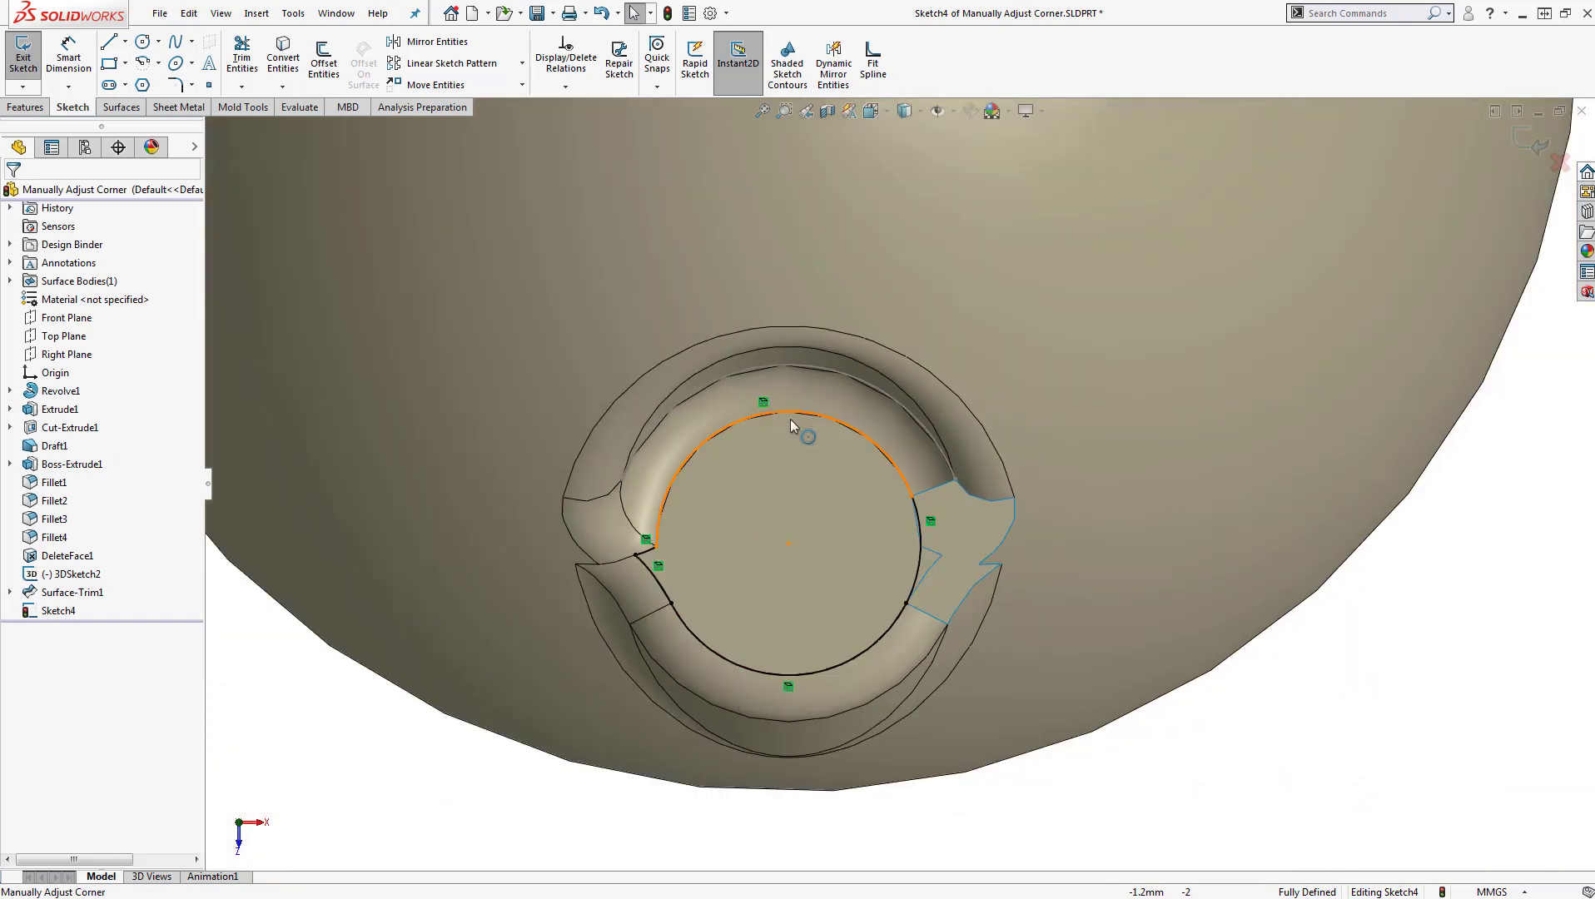
- Create a planar surface bounded by the current sketch on the opening's floor
{"action": "left_click", "coordinate": [790, 414]}
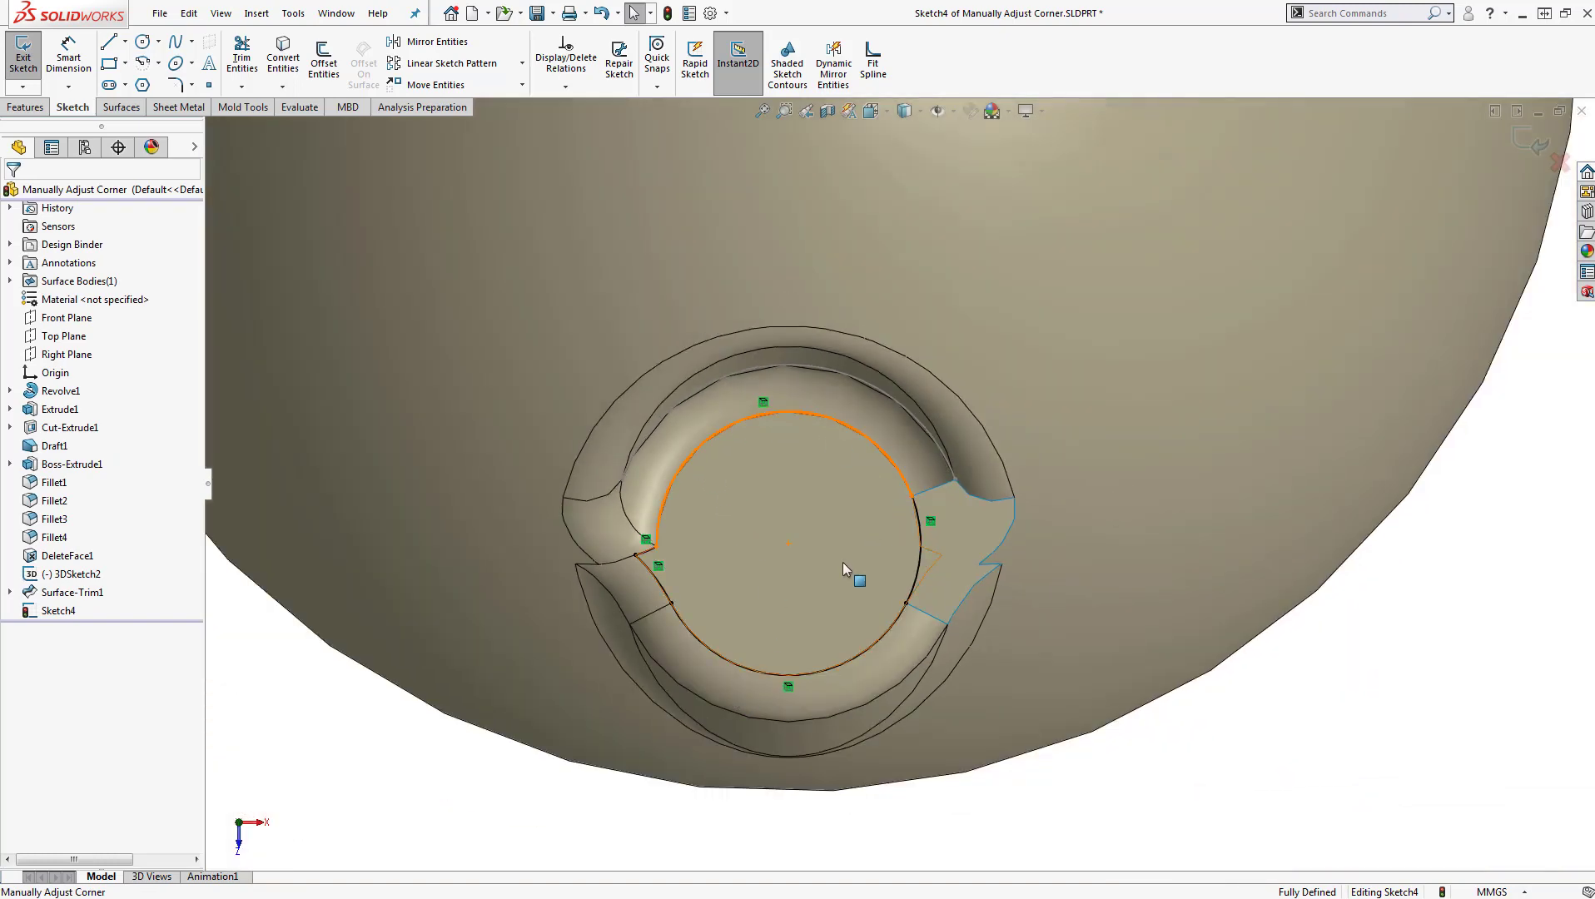
{"action": "left_click", "coordinate": [122, 107]}
{"action": "left_click", "coordinate": [364, 41]}
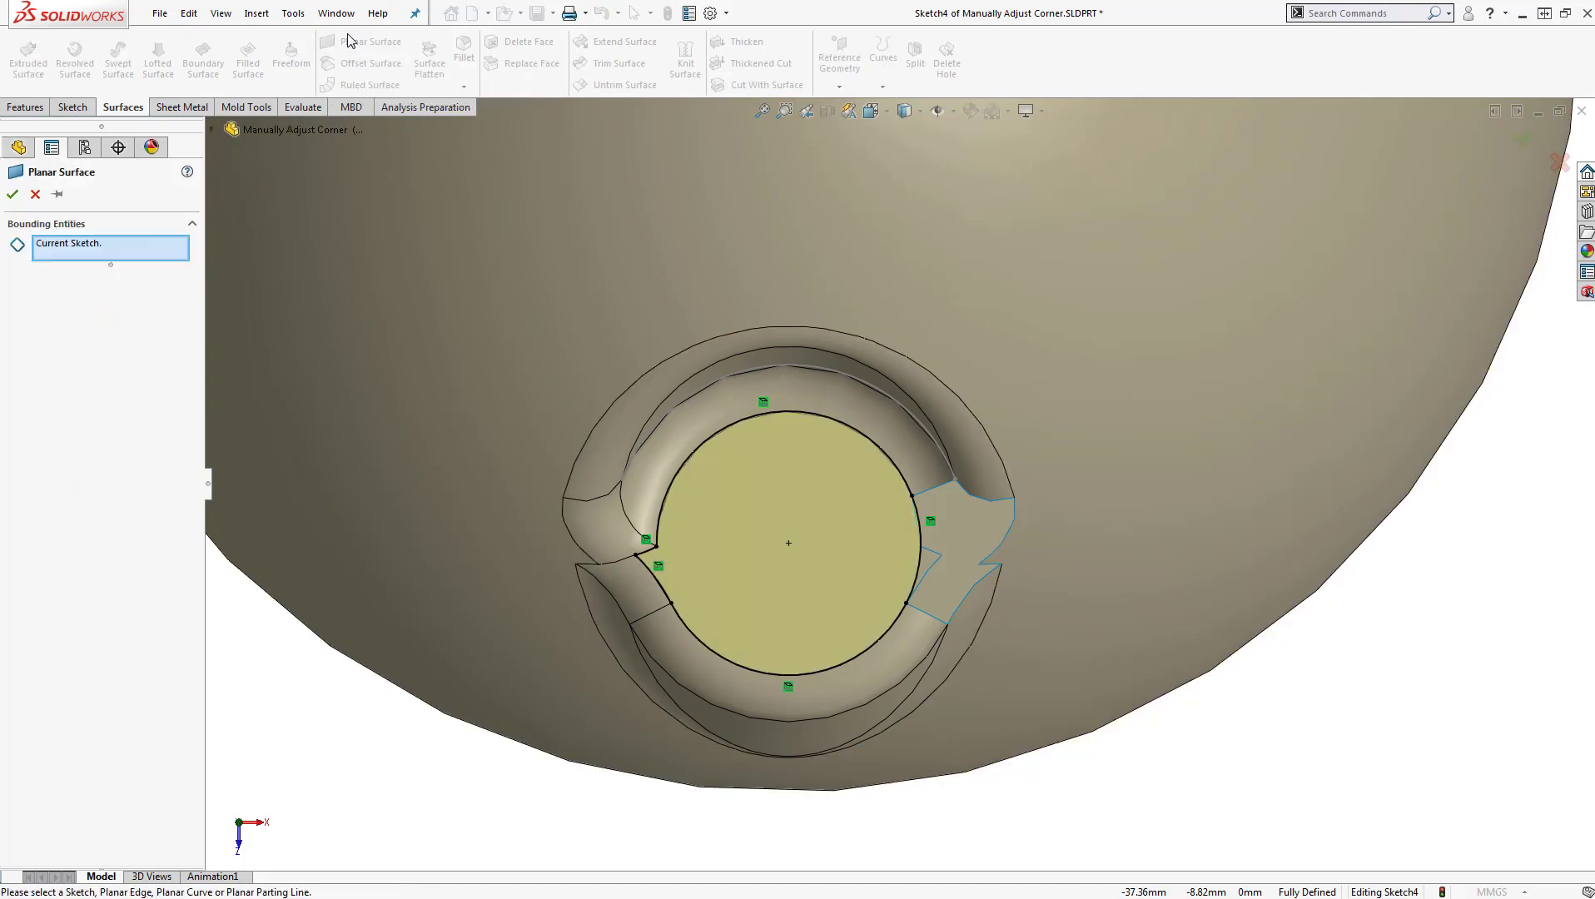
{"action": "left_click", "coordinate": [12, 194]}
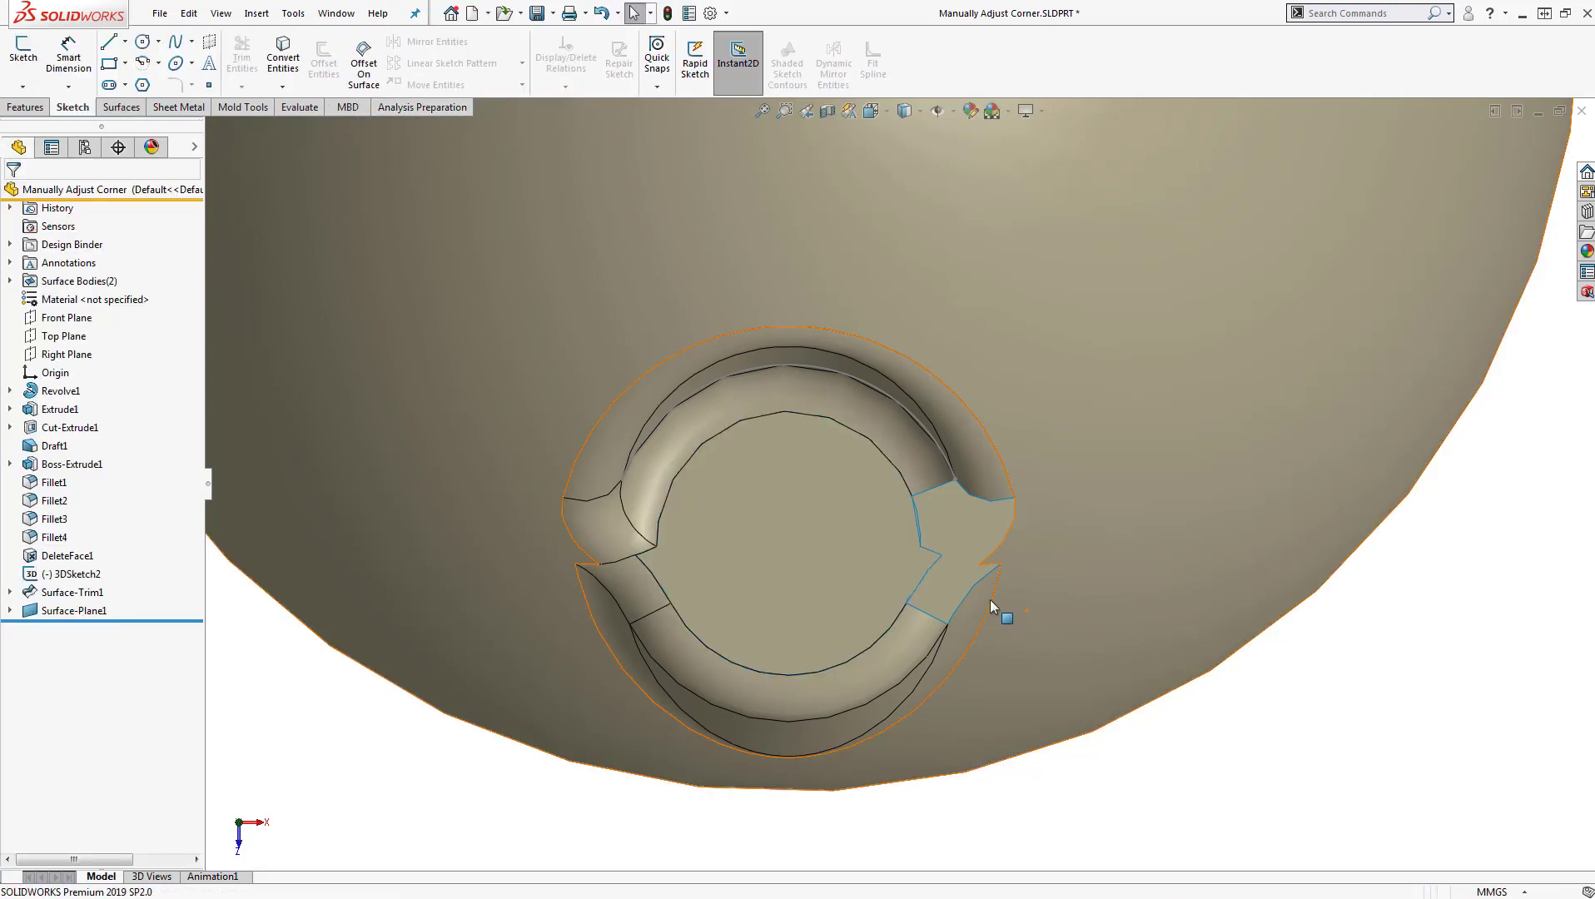
- Delete the original notched floor face beneath the new planar surface, using the plain Delete option
{"action": "scroll", "coordinate": [933, 587], "scroll_direction": "down", "scroll_amount": 3}
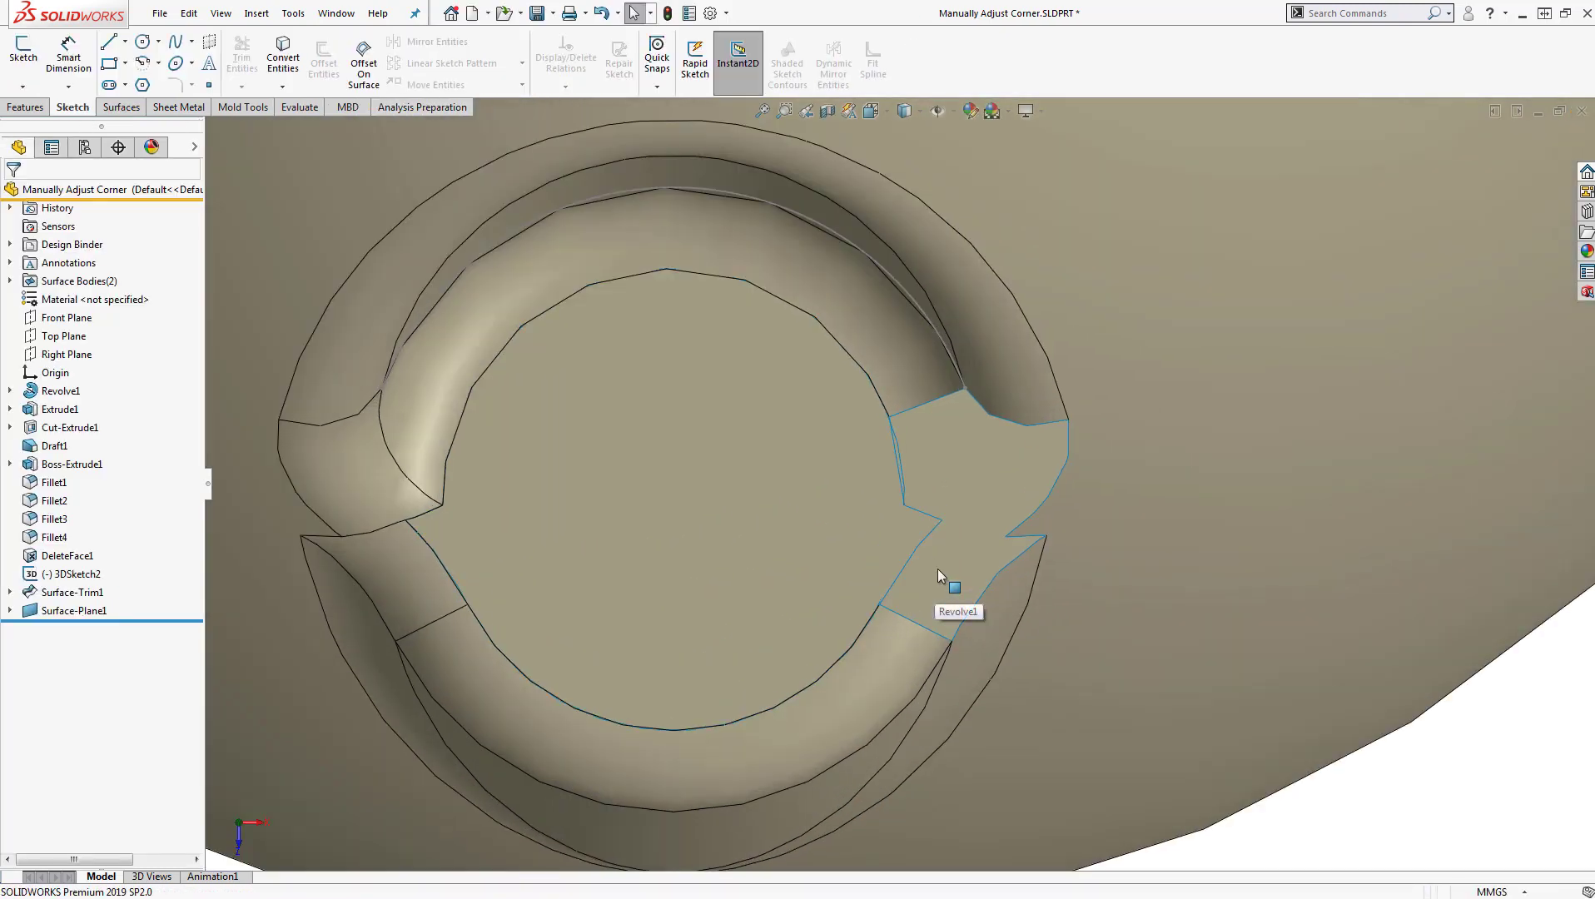
{"action": "left_click", "coordinate": [911, 530]}
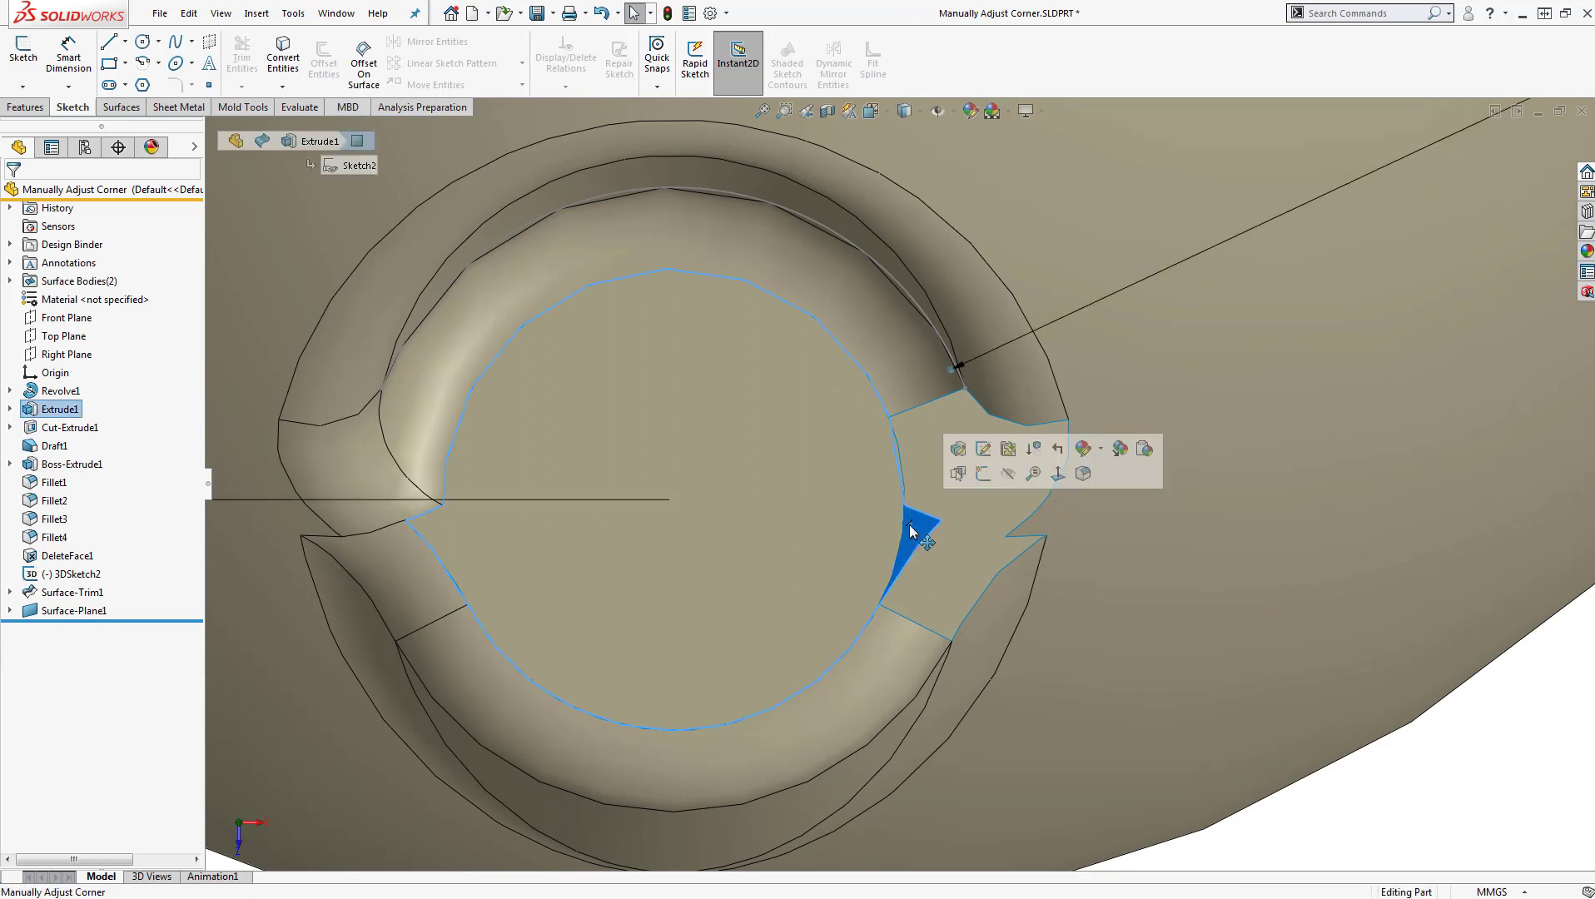
{"action": "right_click", "coordinate": [910, 537]}
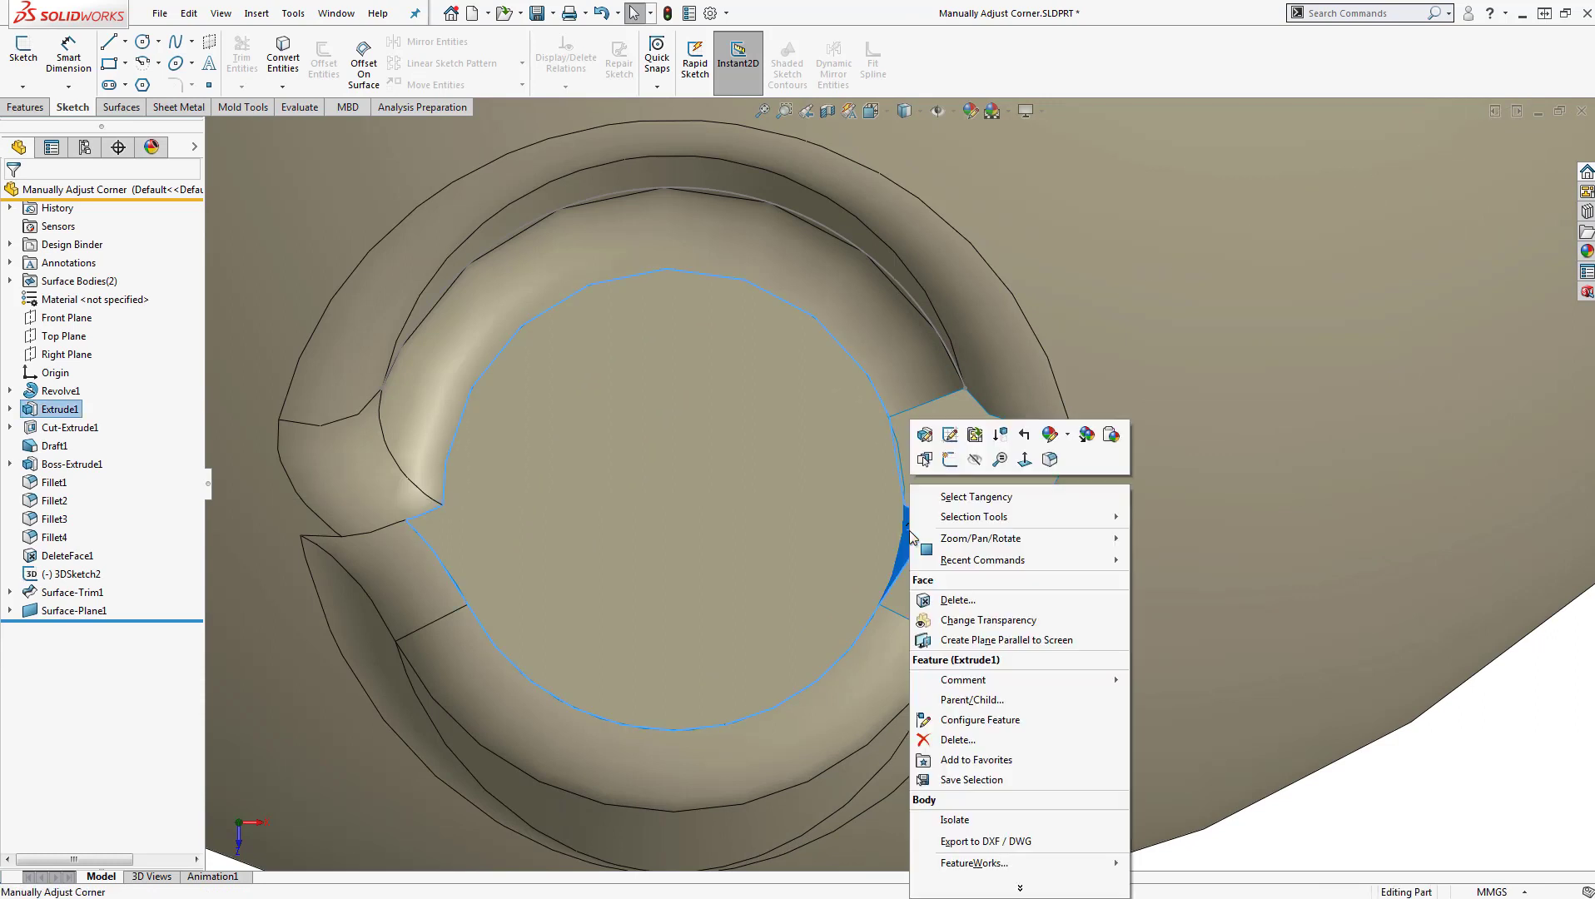
{"action": "left_click", "coordinate": [966, 595]}
{"action": "left_click", "coordinate": [13, 197]}
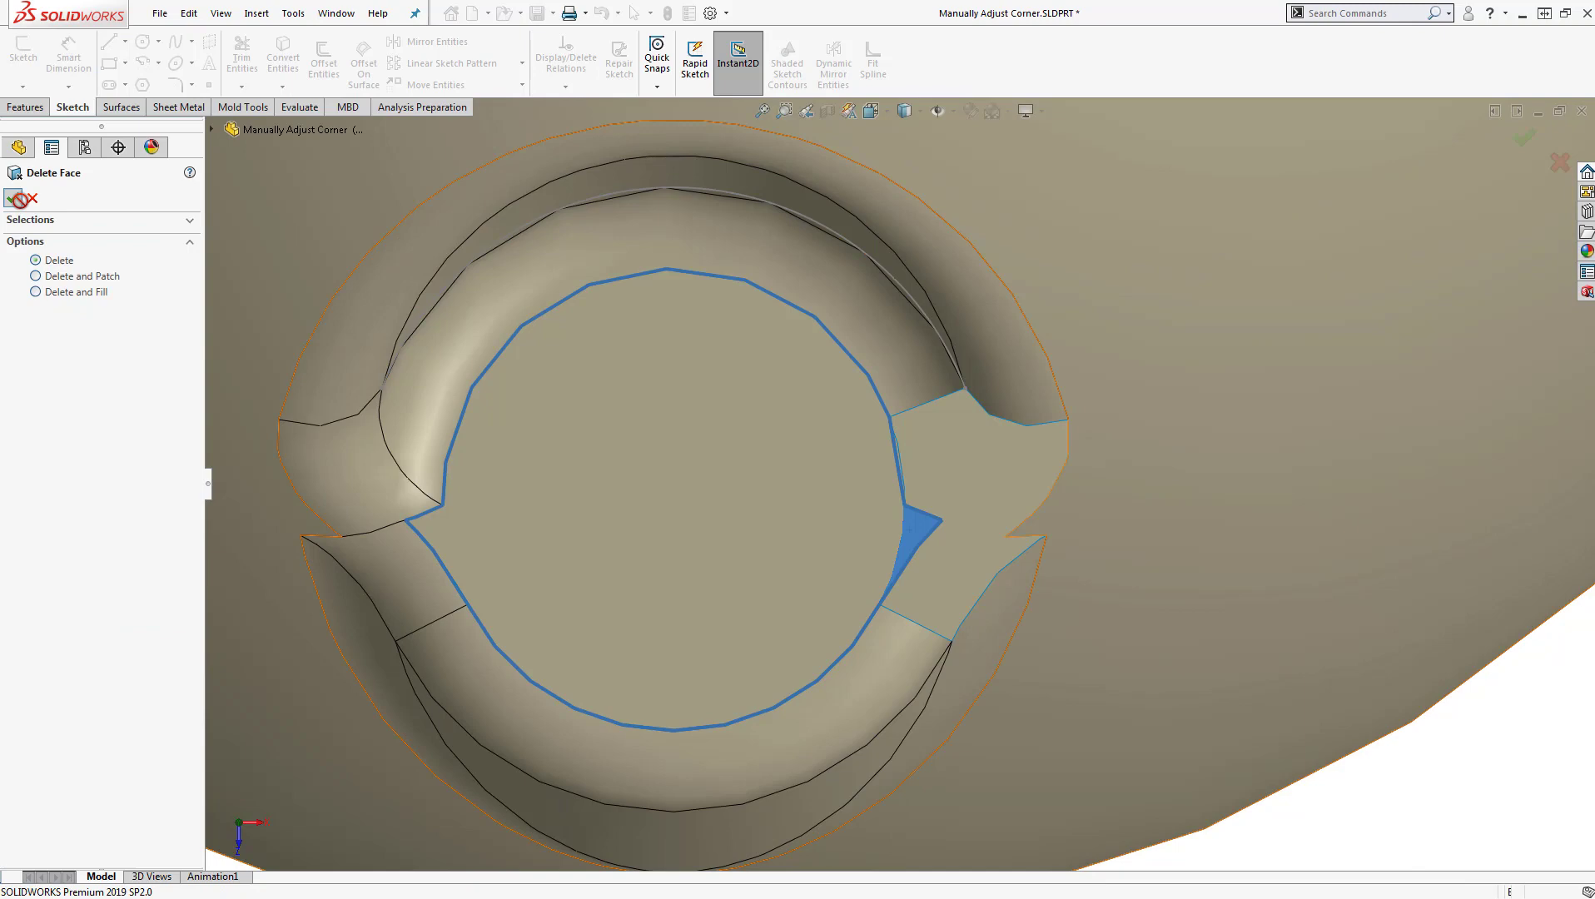
{"action": "scroll", "coordinate": [824, 616], "scroll_direction": "up", "scroll_amount": 3}
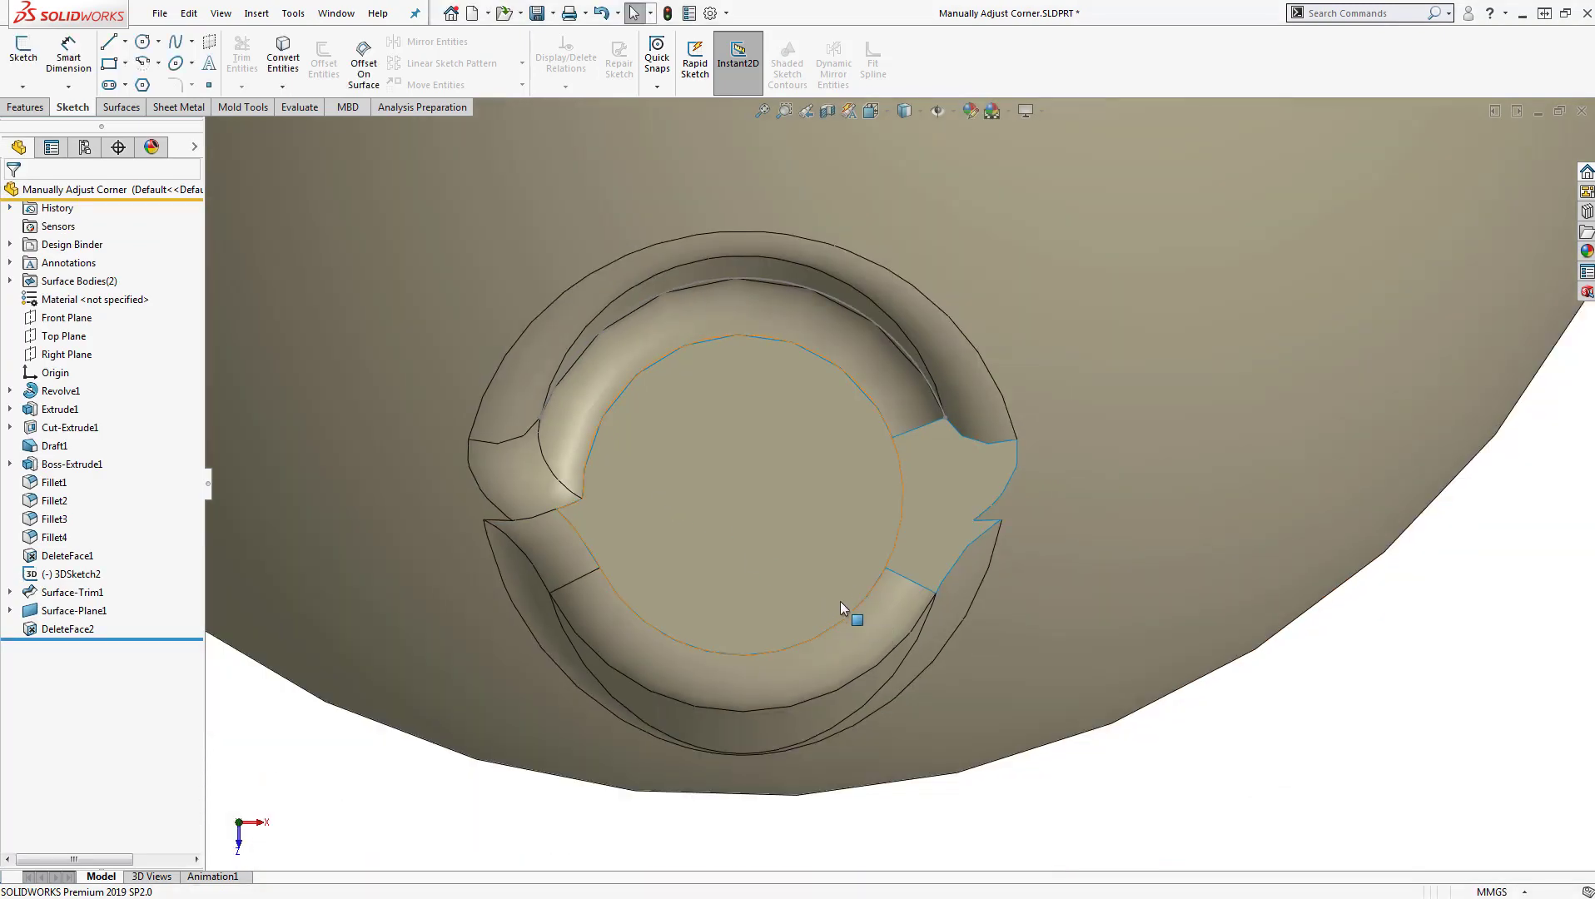
- Draw a two-point spline in a new 3D sketch, bridging the outer fillet vertices across the opening's right-hand corner gap
{"action": "middle_click_drag", "start_coordinate": [848, 613], "coordinate": [943, 576]}
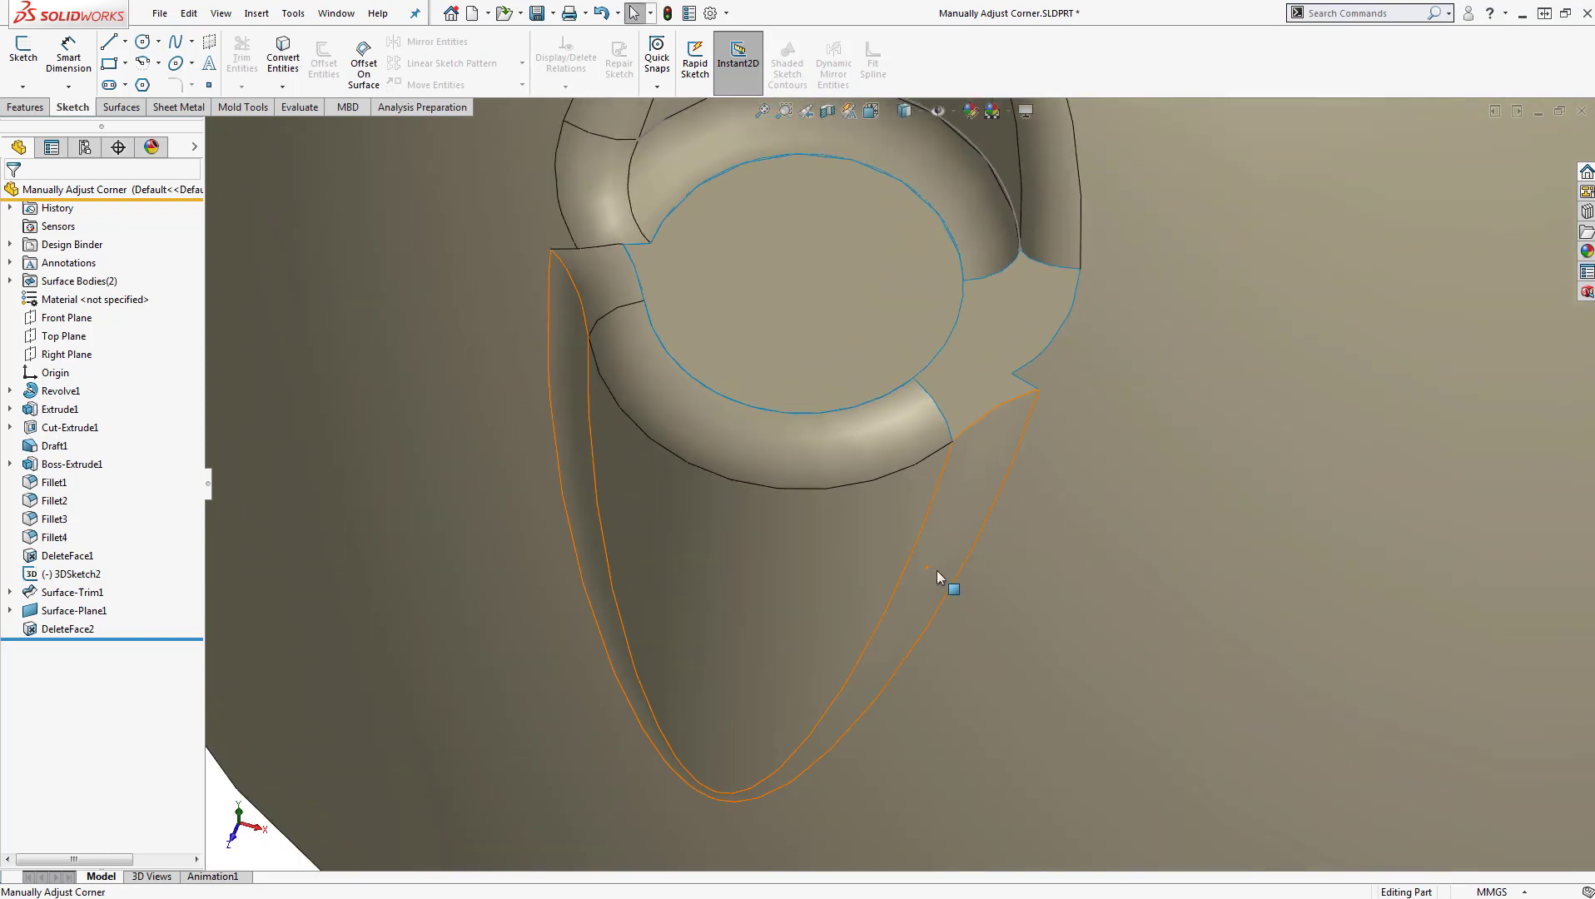
{"action": "scroll", "coordinate": [1023, 426], "scroll_direction": "up", "scroll_amount": 3}
{"action": "scroll", "coordinate": [965, 348], "scroll_direction": "down", "scroll_amount": 3}
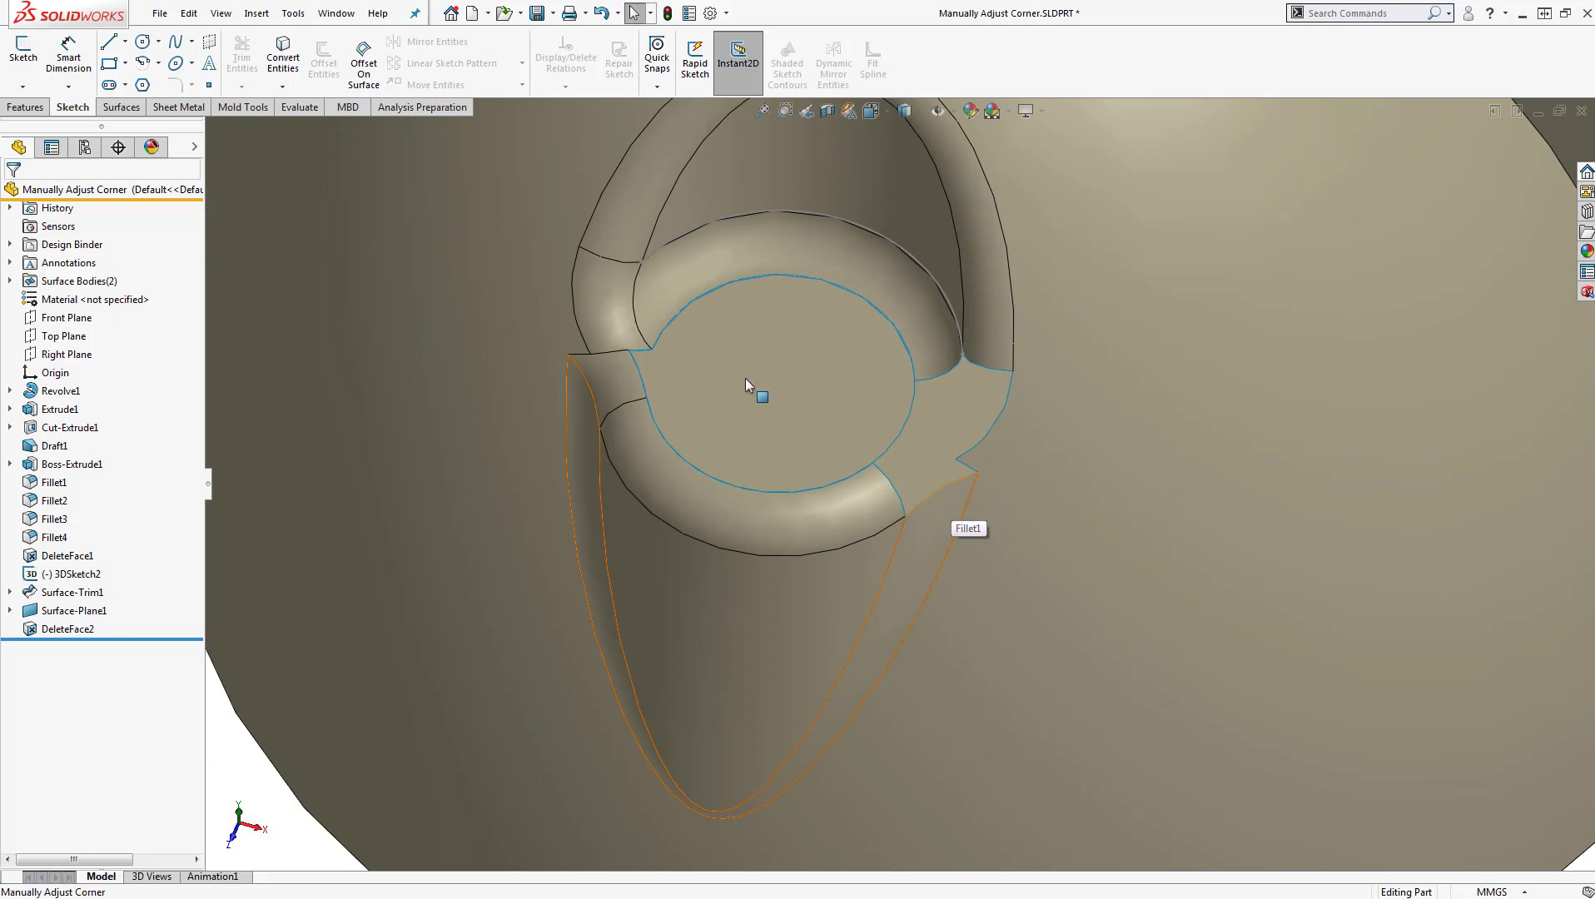
{"action": "left_click", "coordinate": [23, 86]}
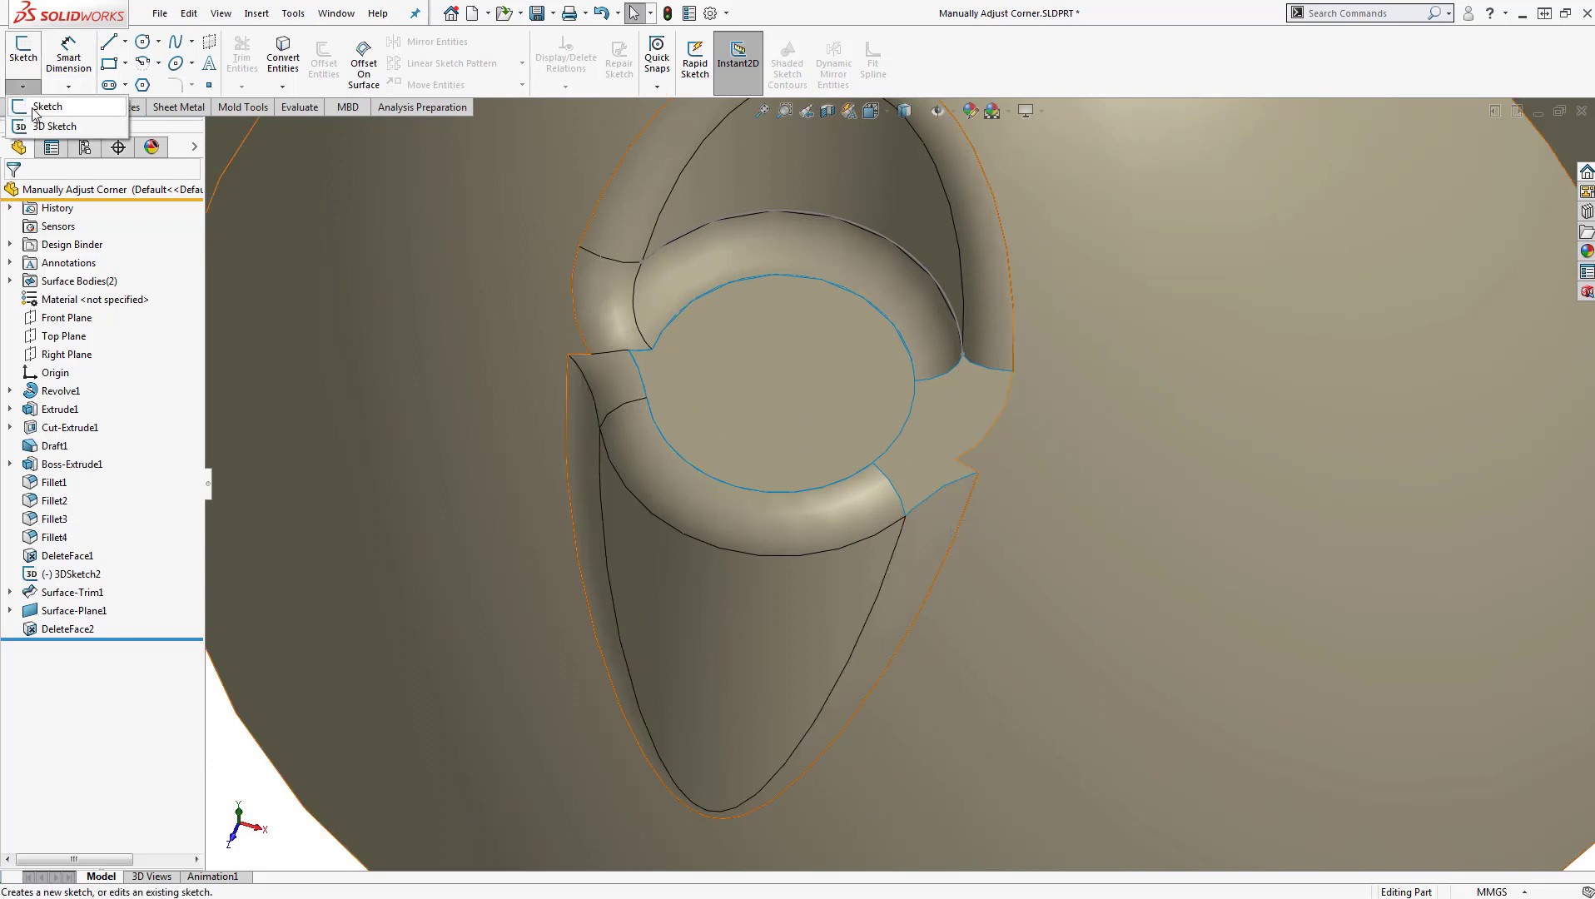
{"action": "left_click", "coordinate": [29, 124]}
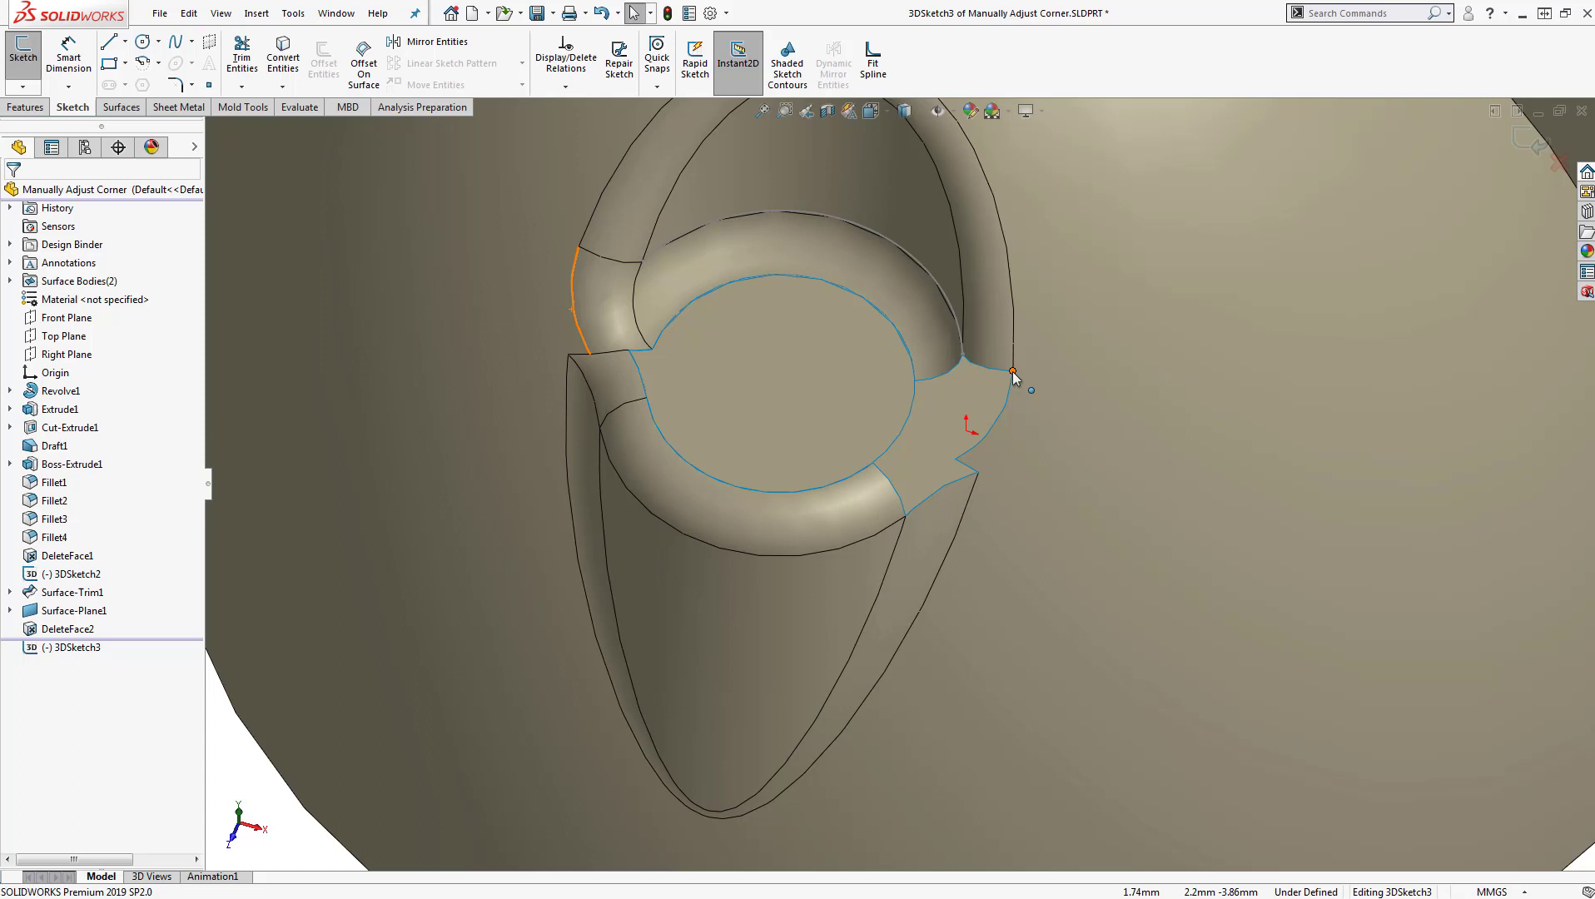
{"action": "left_click", "coordinate": [176, 42]}
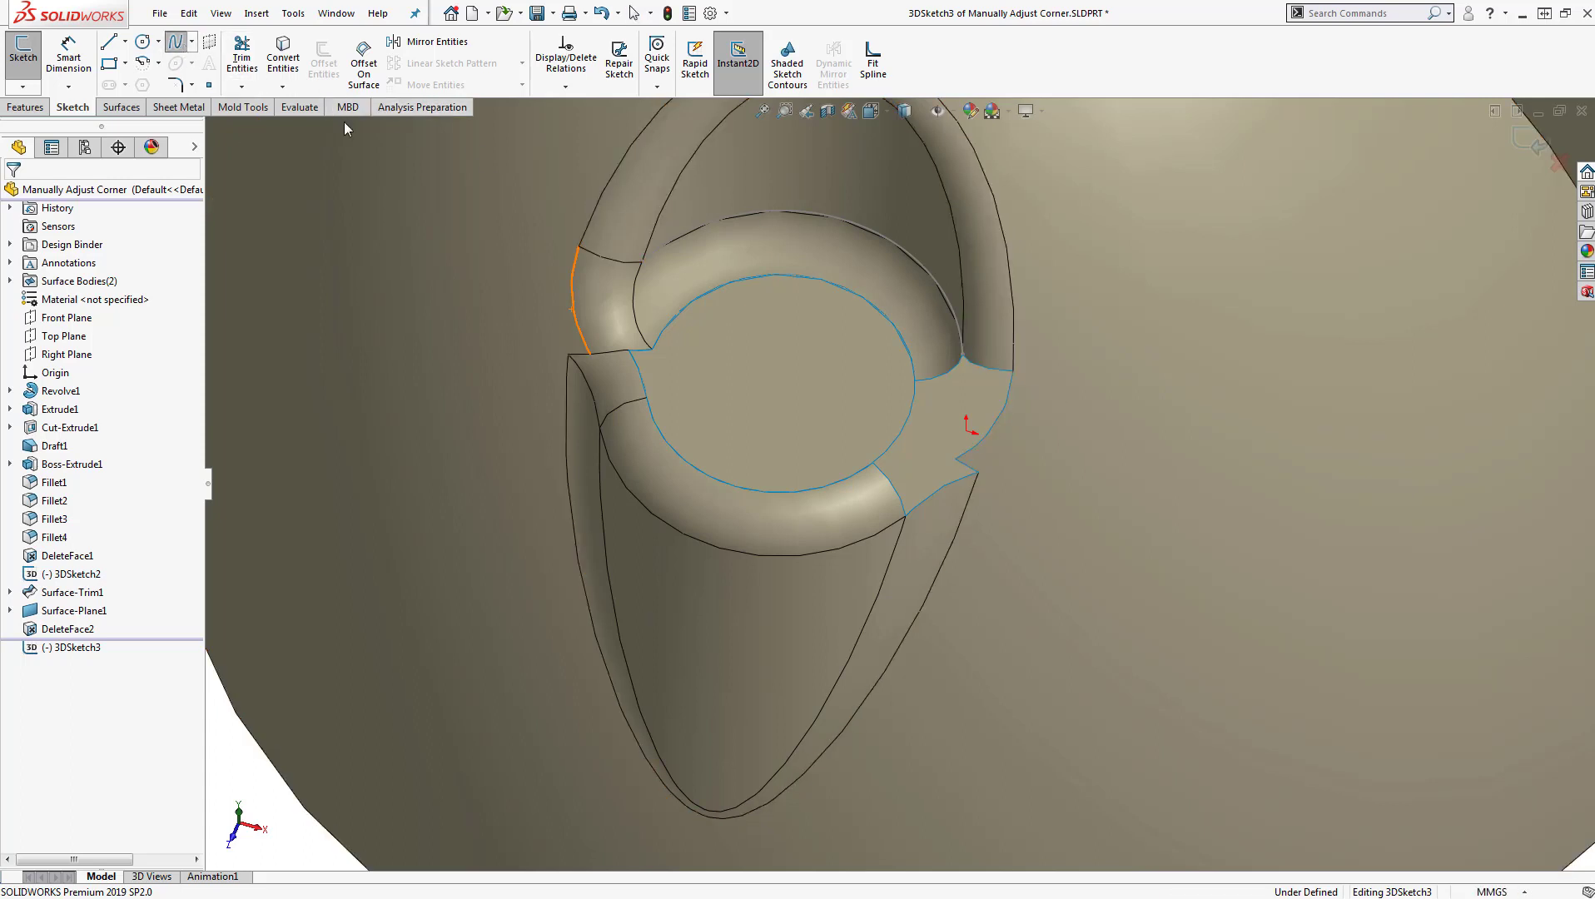
{"action": "left_click", "coordinate": [1013, 371]}
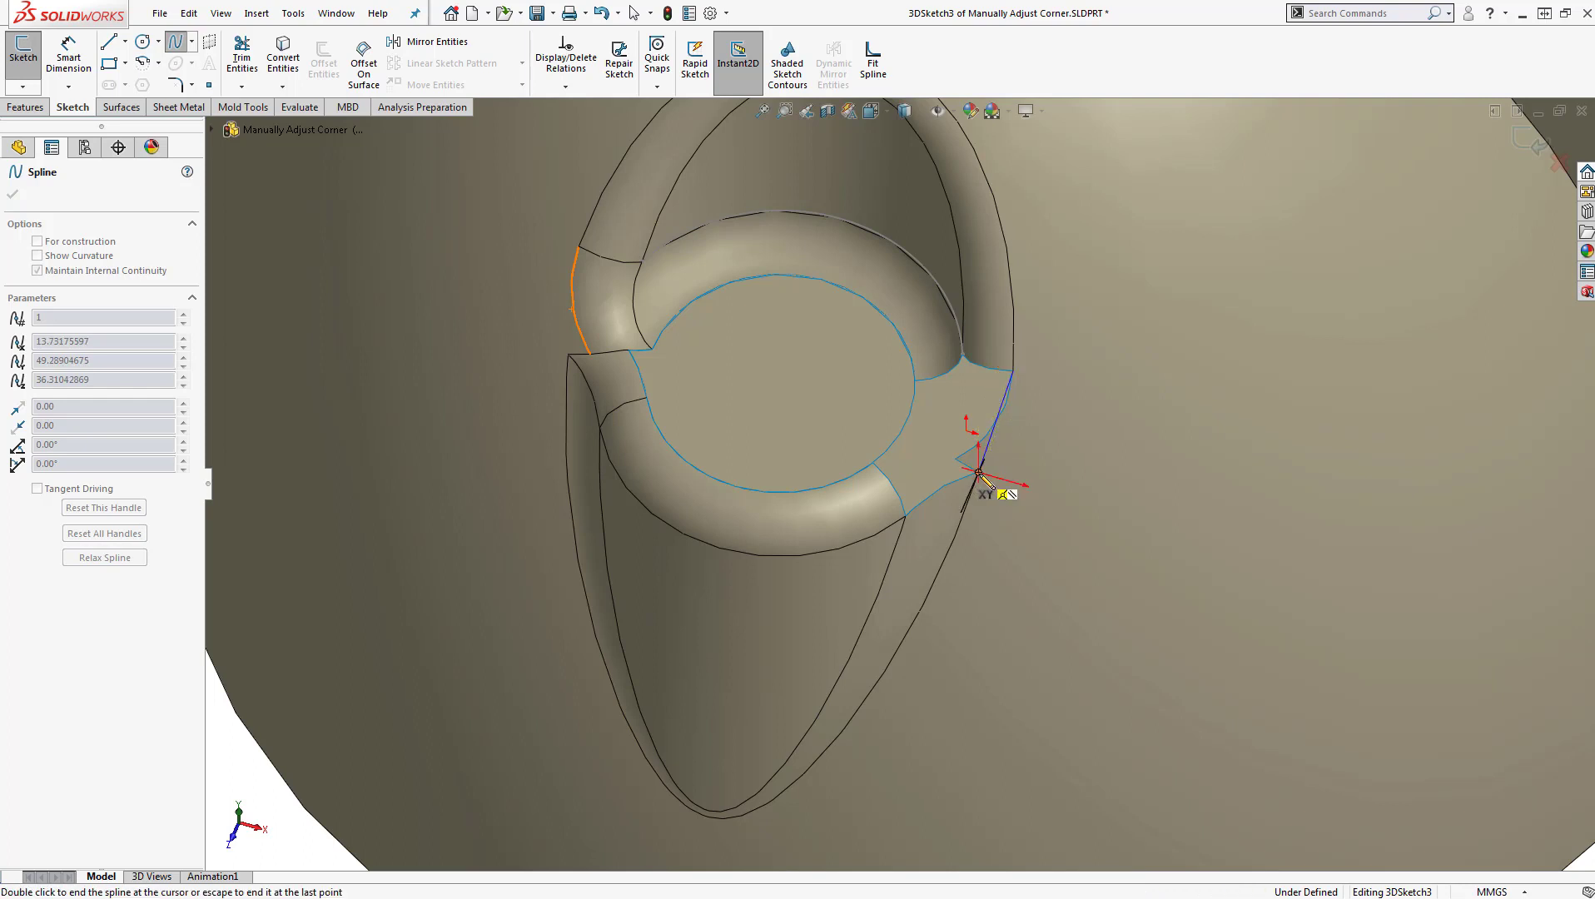
{"action": "left_click", "coordinate": [978, 473]}
{"action": "key", "text": "Escape"}
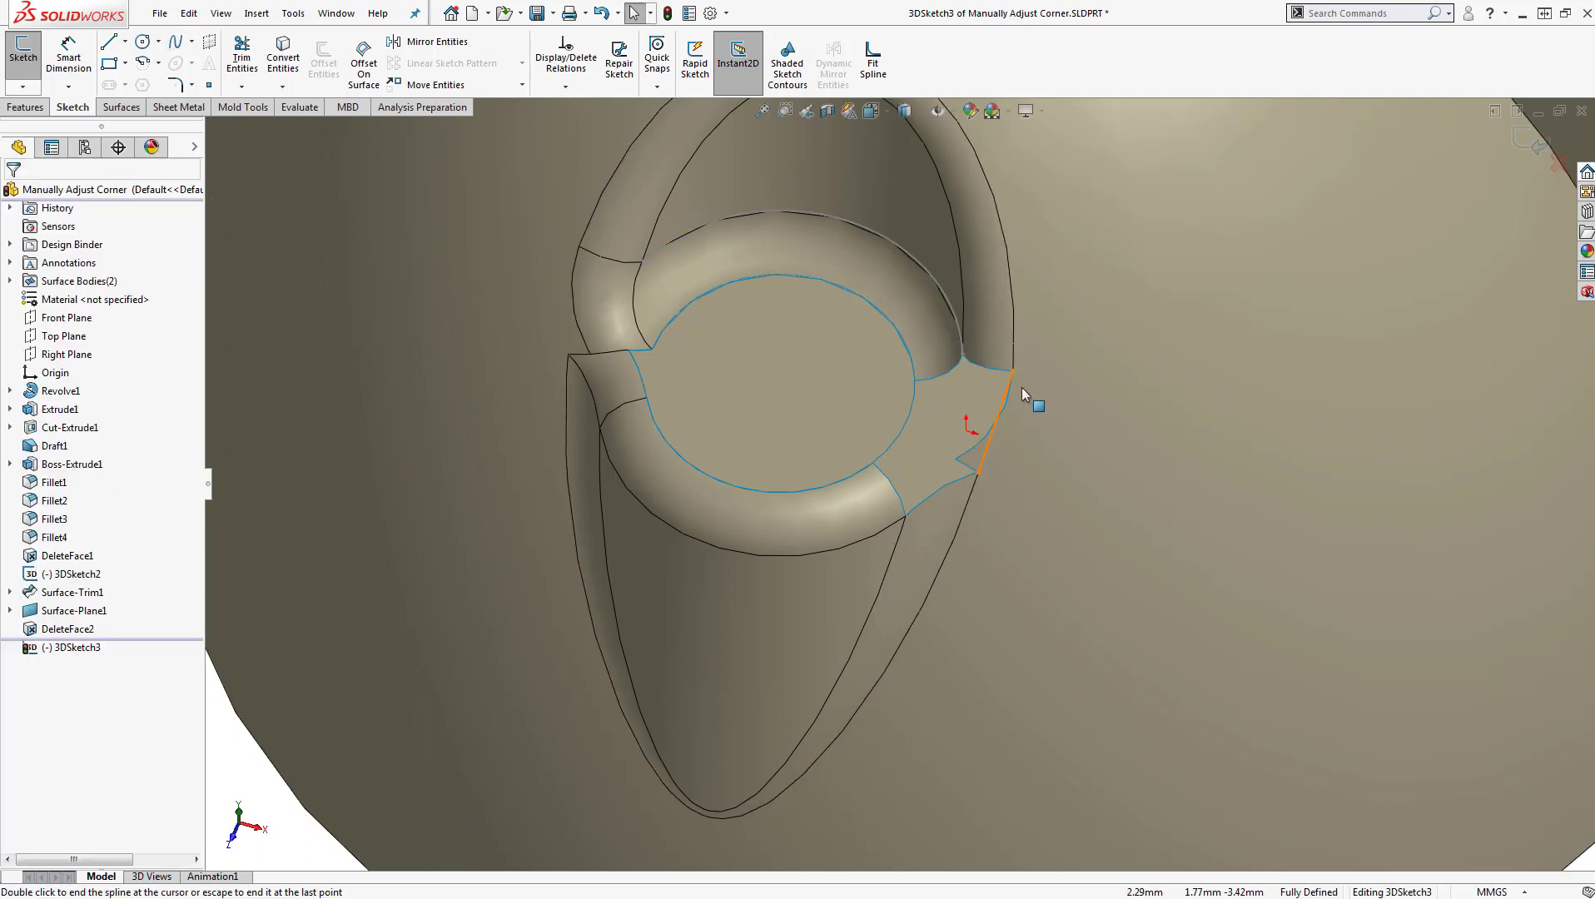
- Make the spline tangent to the upper and lower outer fillet edges at its two ends
{"action": "left_click", "coordinate": [1010, 363]}
{"action": "left_click", "coordinate": [1014, 355]}
{"action": "left_click", "coordinate": [1011, 407], "text": "ctrl"}
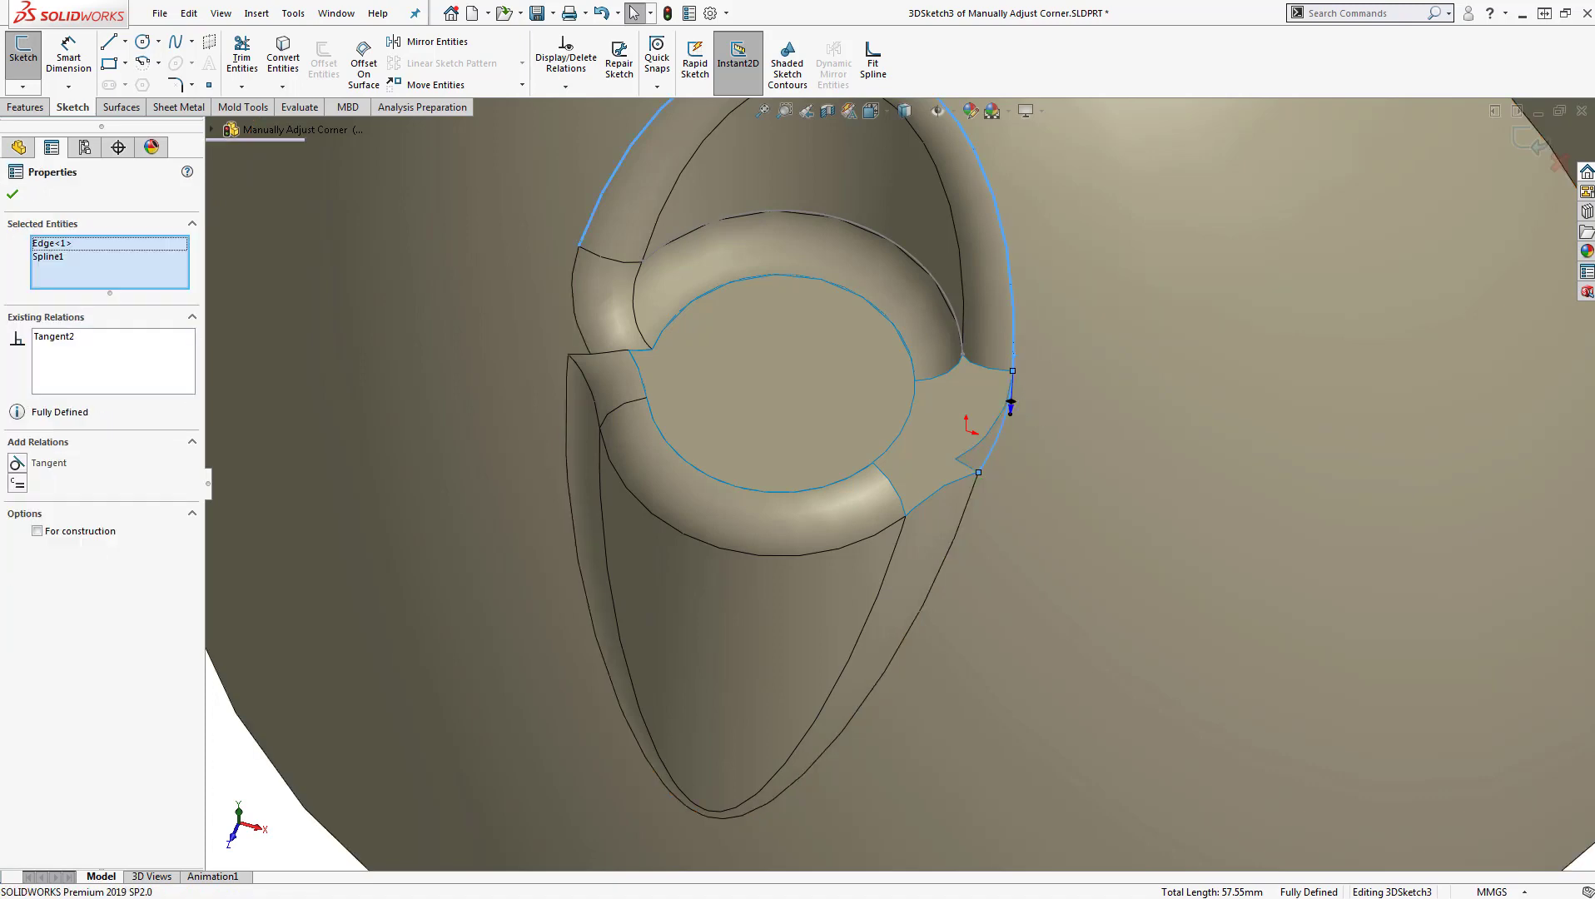
{"action": "left_click", "coordinate": [974, 507], "text": "ctrl"}
{"action": "left_click", "coordinate": [964, 500], "text": "ctrl"}
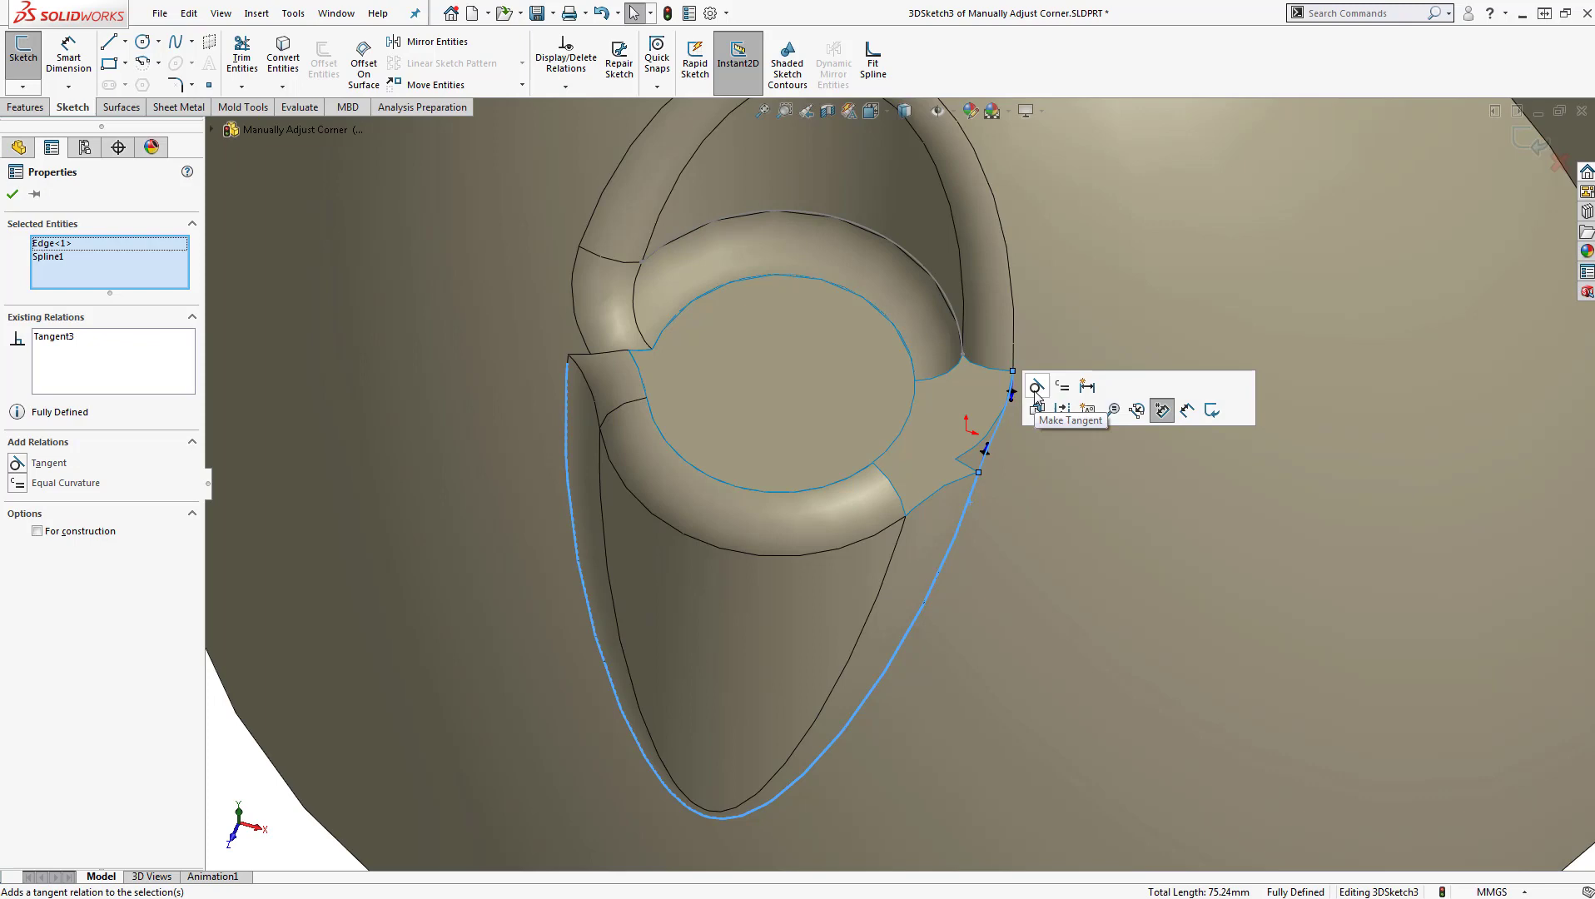
{"action": "scroll", "coordinate": [1046, 524], "scroll_direction": "up", "scroll_amount": 3}
{"action": "middle_click_drag", "start_coordinate": [1068, 559], "coordinate": [1521, 755]}
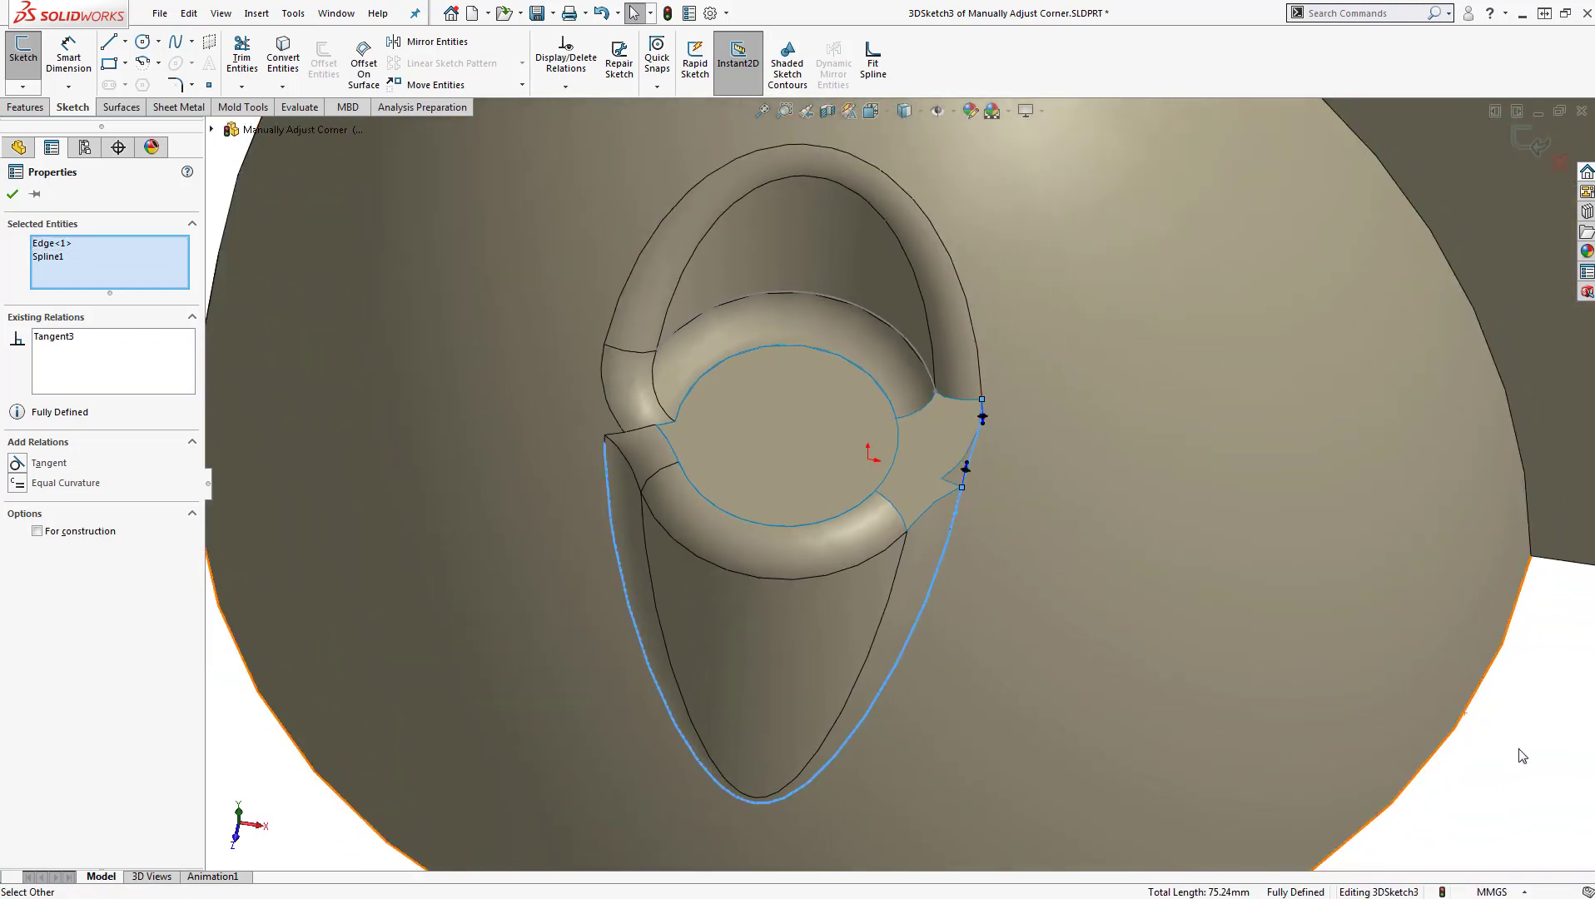
{"action": "key", "text": "Escape"}
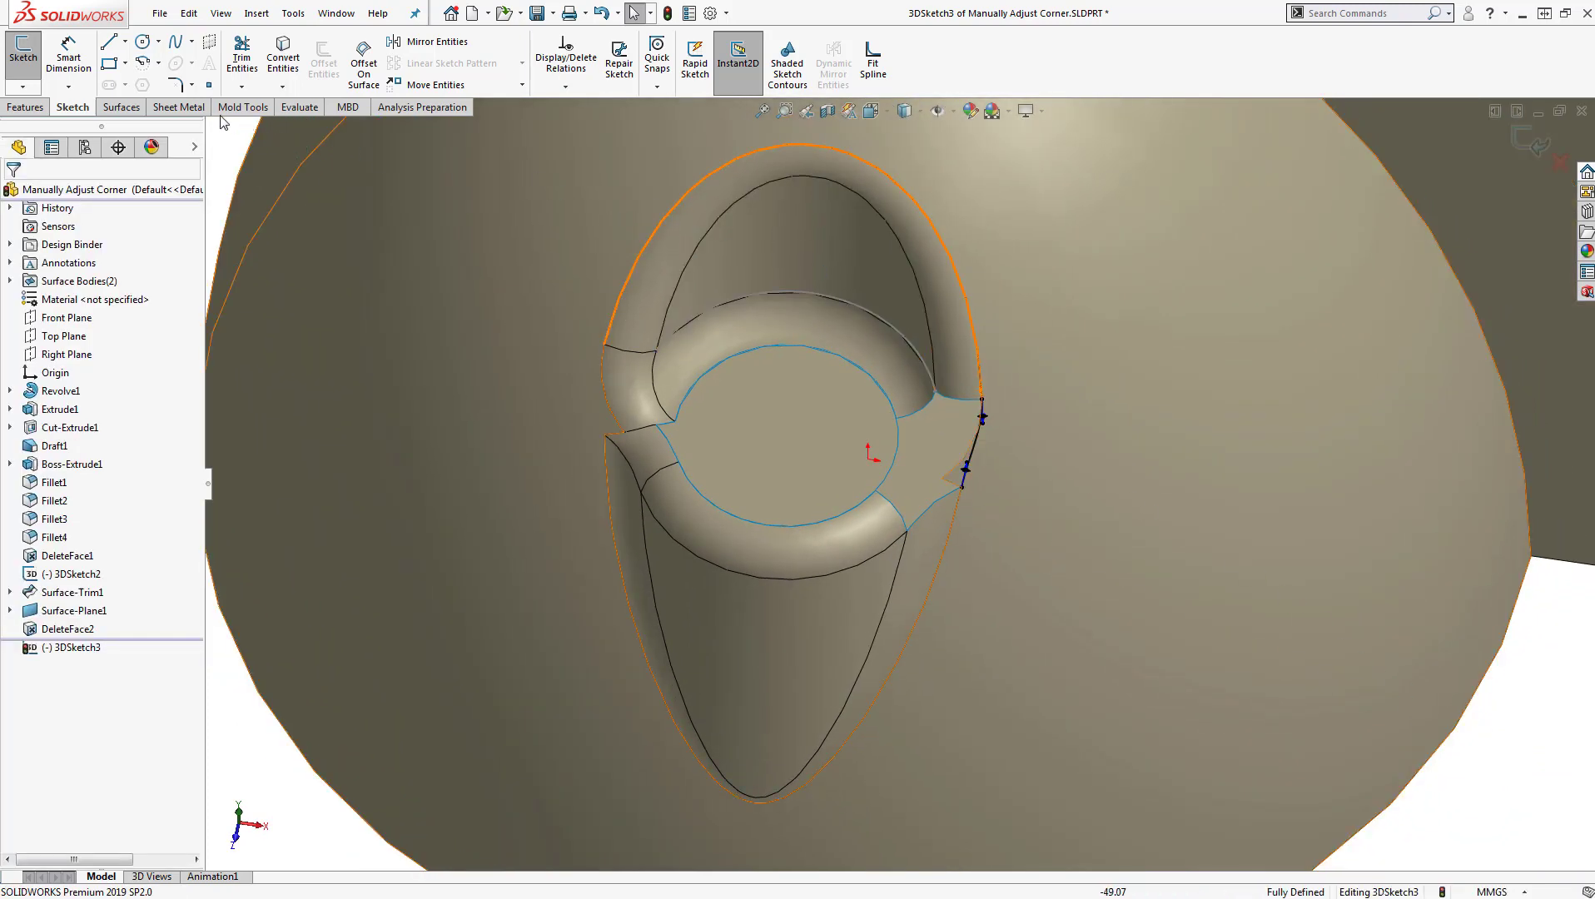
- Trim the small pointed piece off the dome surface beside the corner, using 3DSketch3 as the trim tool with Remove selections
{"action": "left_click", "coordinate": [121, 107]}
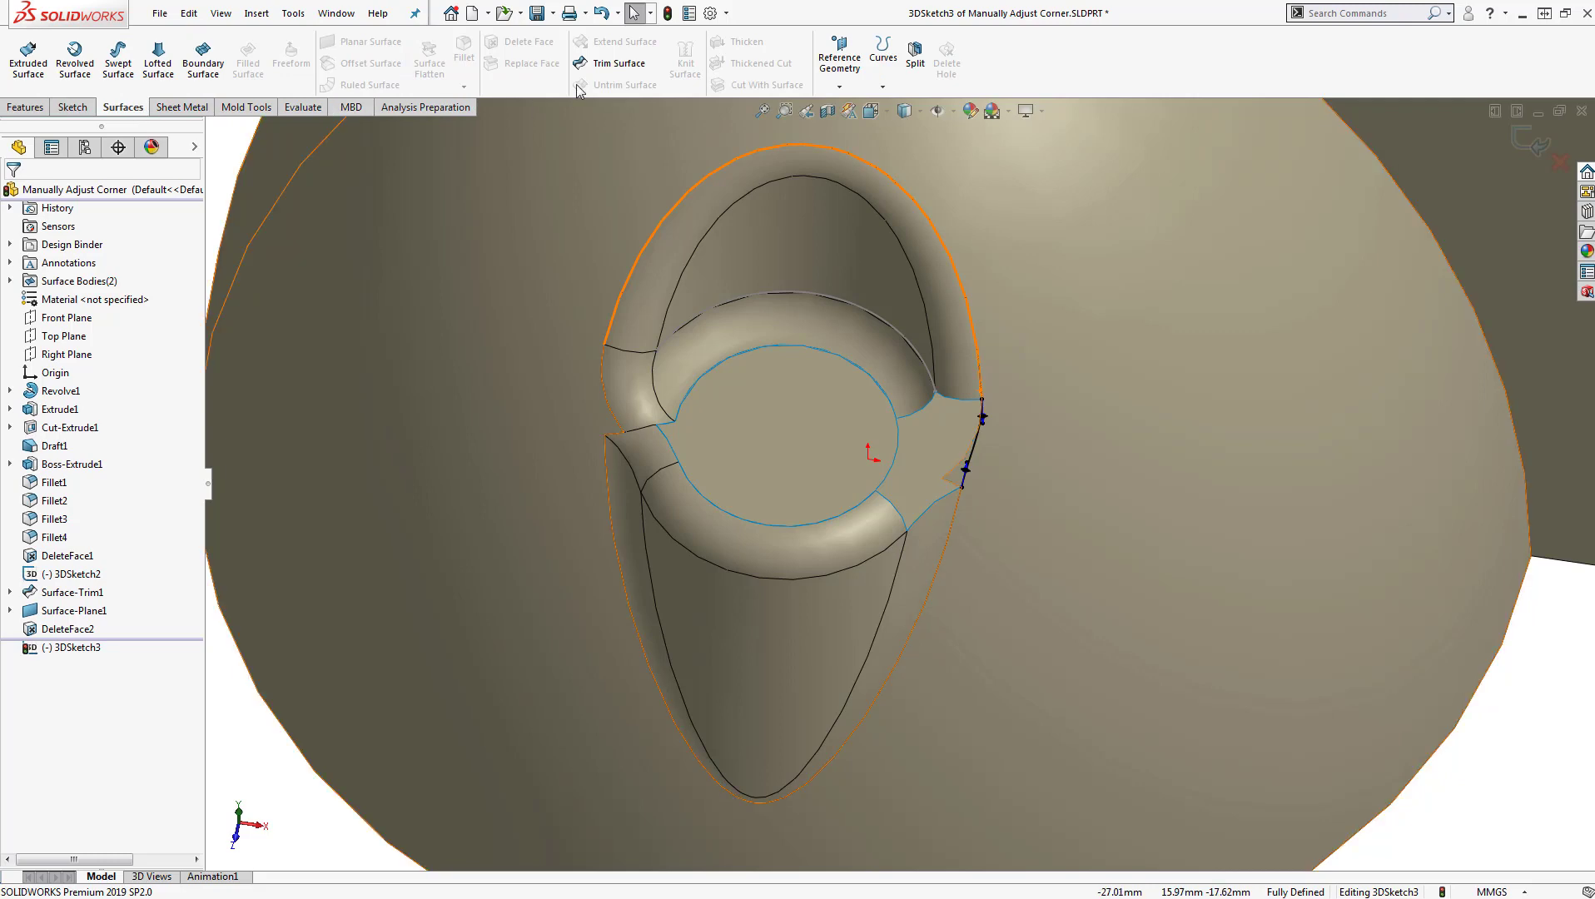
{"action": "left_click", "coordinate": [606, 63]}
{"action": "scroll", "coordinate": [1015, 532], "scroll_direction": "down", "scroll_amount": 3}
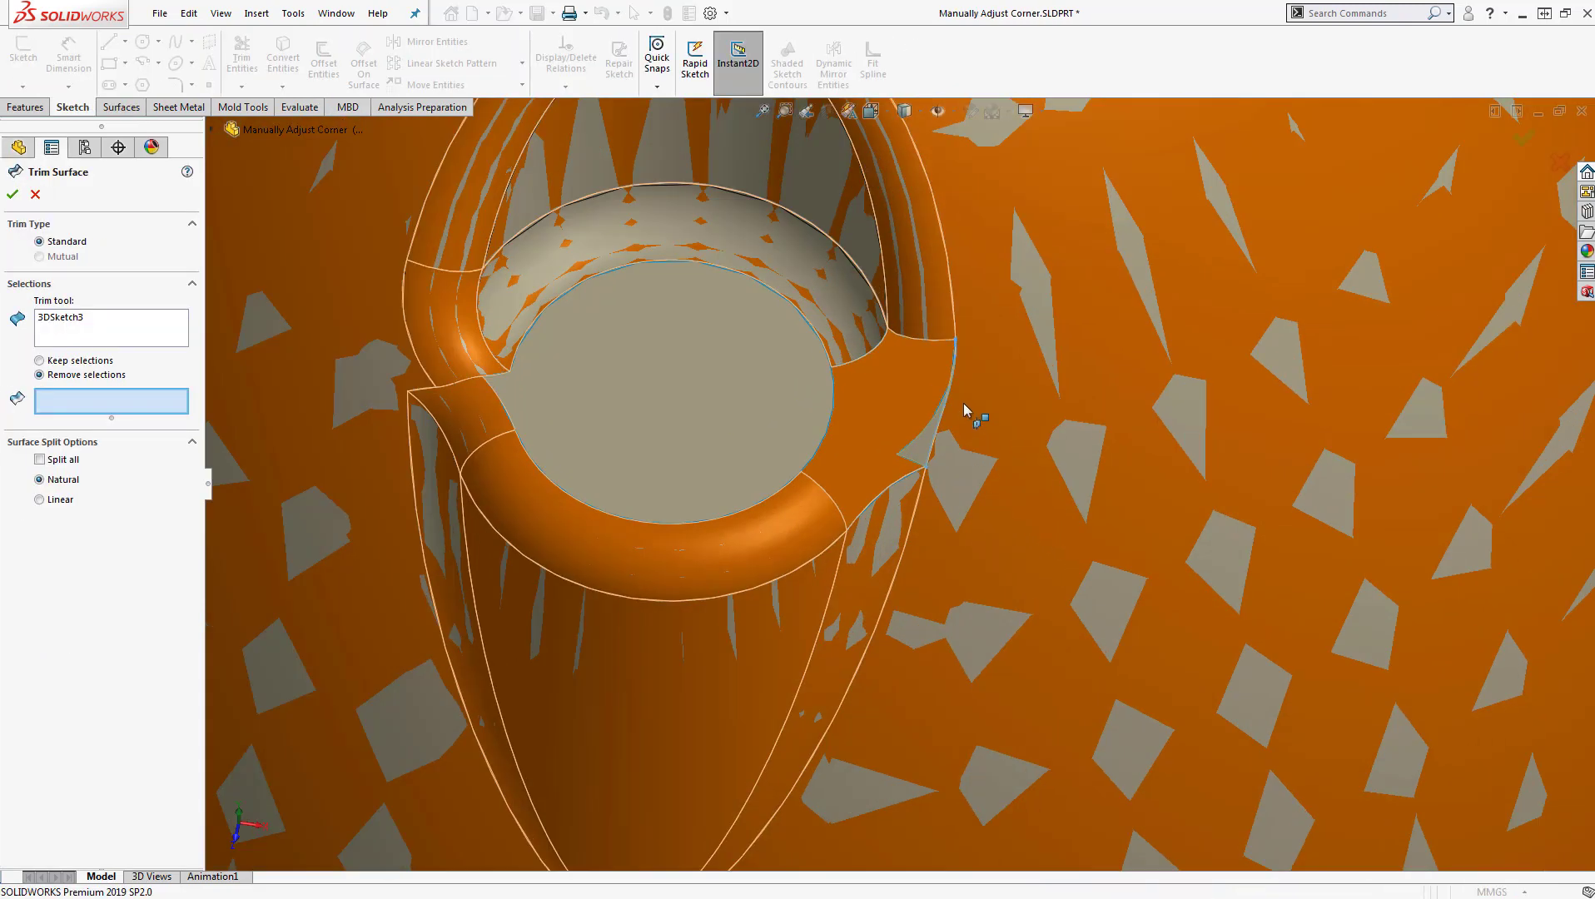
{"action": "scroll", "coordinate": [786, 473], "scroll_direction": "down", "scroll_amount": 5}
{"action": "scroll", "coordinate": [787, 473], "scroll_direction": "up", "scroll_amount": 3}
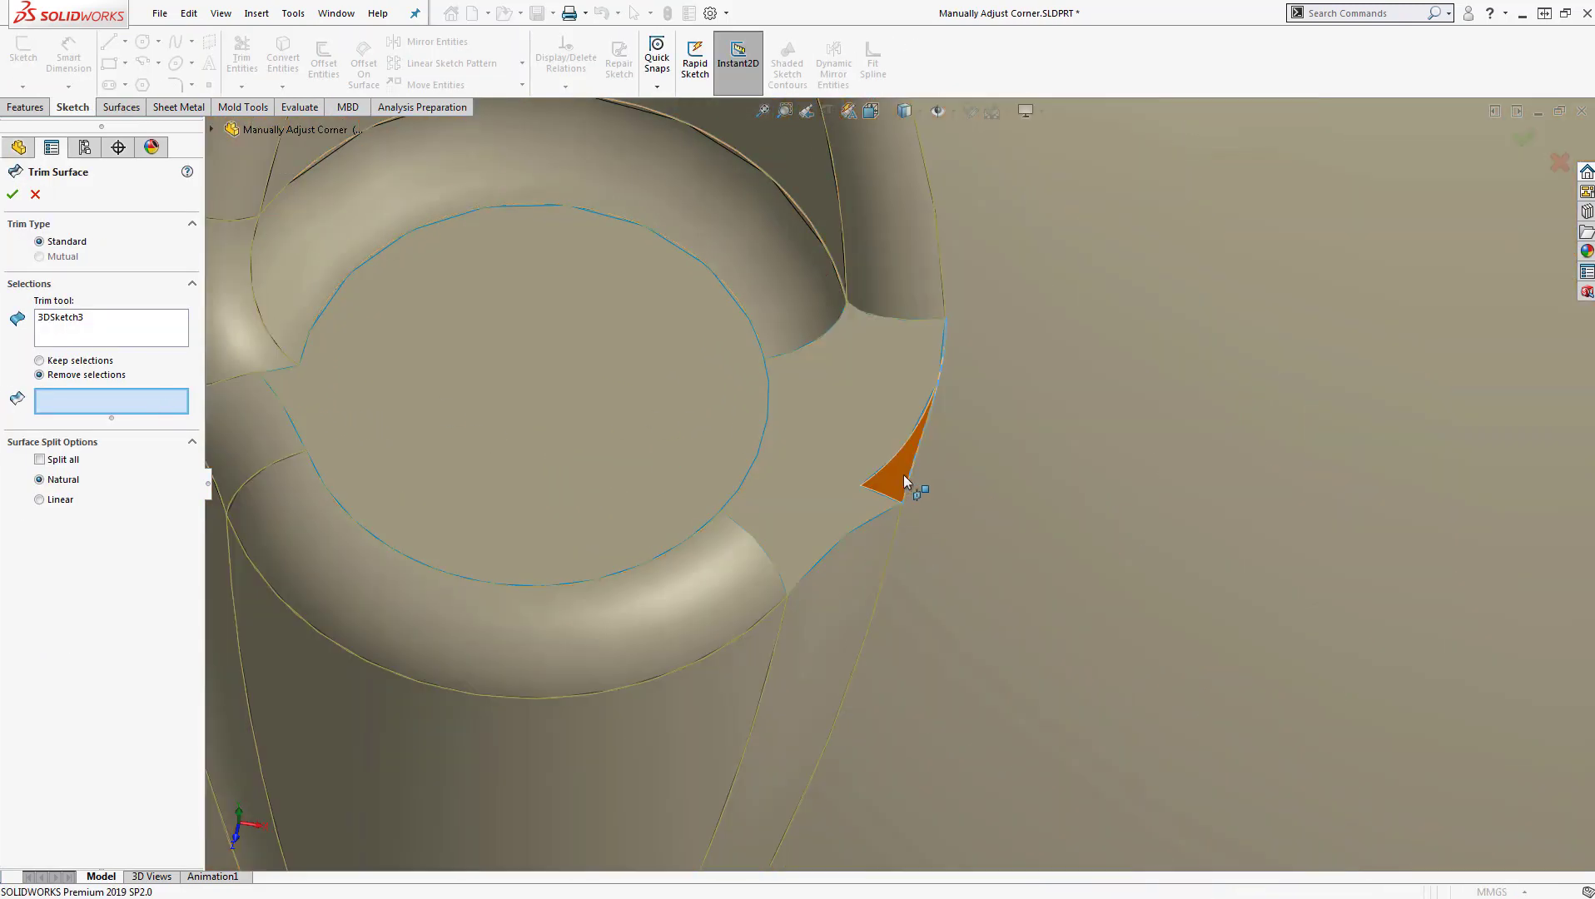
{"action": "left_click", "coordinate": [900, 481]}
{"action": "right_click", "coordinate": [901, 481]}
{"action": "scroll", "coordinate": [907, 496], "scroll_direction": "up", "scroll_amount": 5}
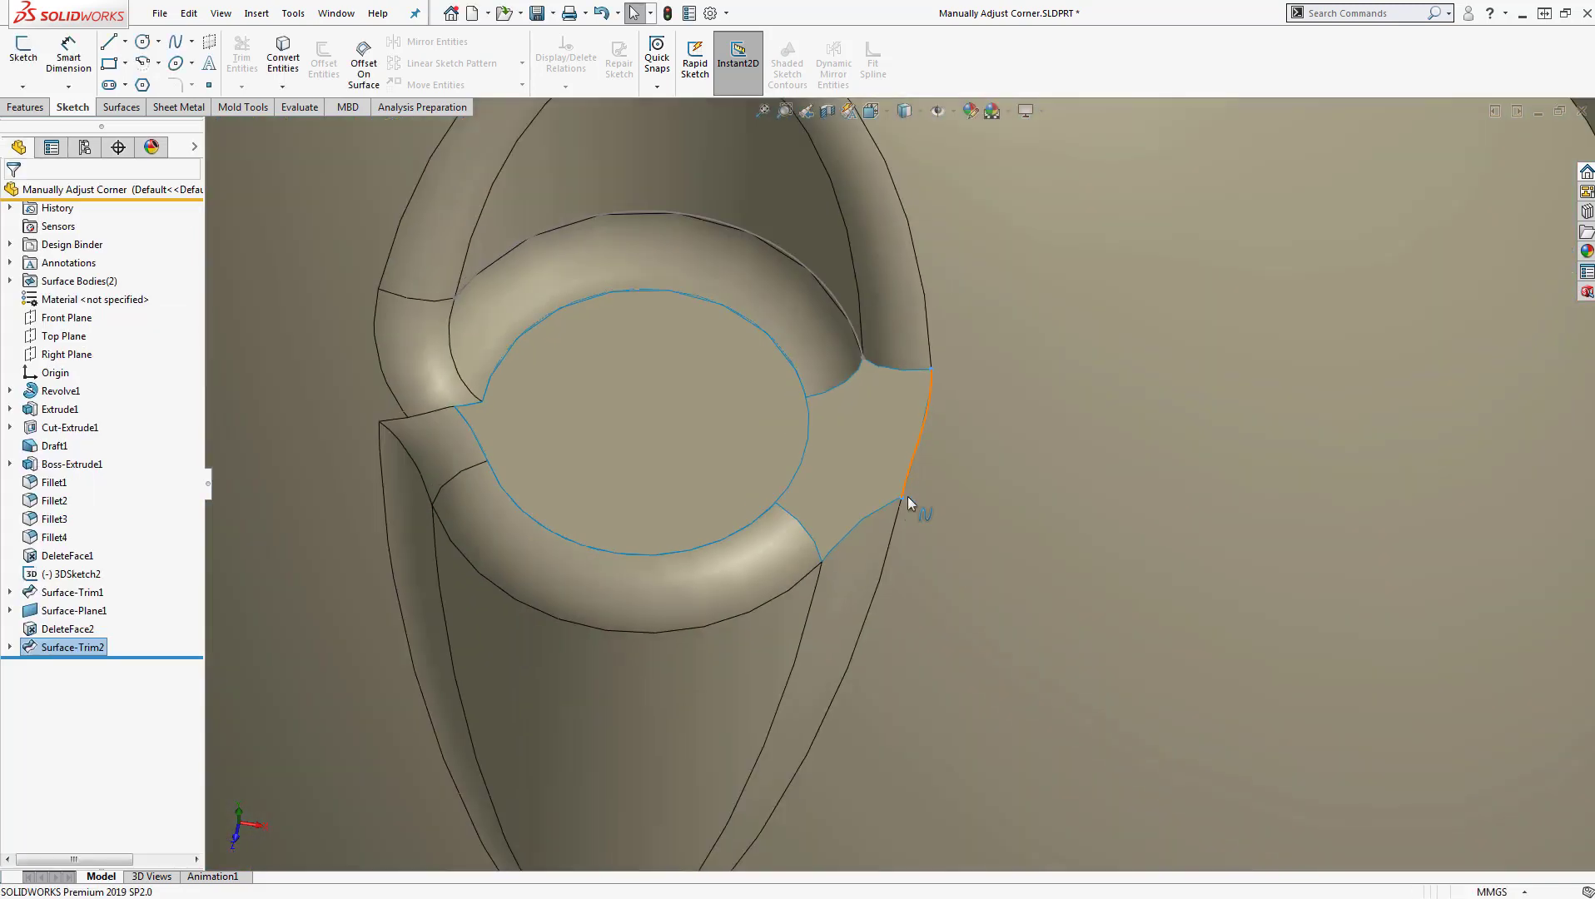
{"action": "scroll", "coordinate": [709, 482], "scroll_direction": "up", "scroll_amount": 5}
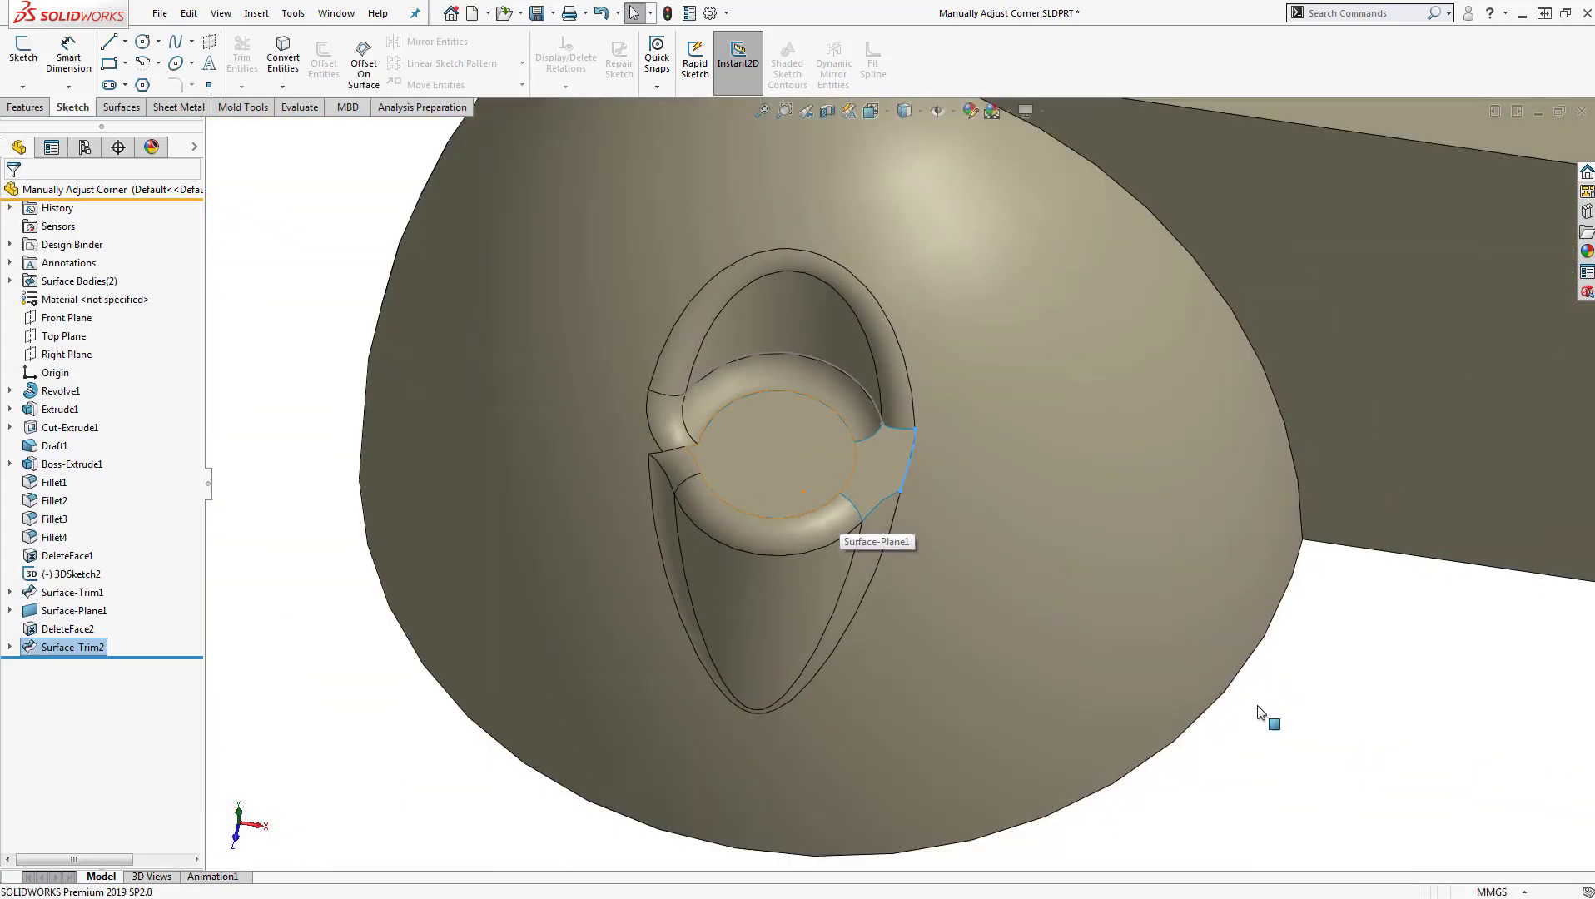
{"action": "mouse_move", "coordinate": [1187, 657]}
{"action": "middle_mouse_down"}
{"action": "mouse_move", "coordinate": [1132, 653]}
{"action": "mouse_move", "coordinate": [1179, 657]}
{"action": "middle_mouse_up"}
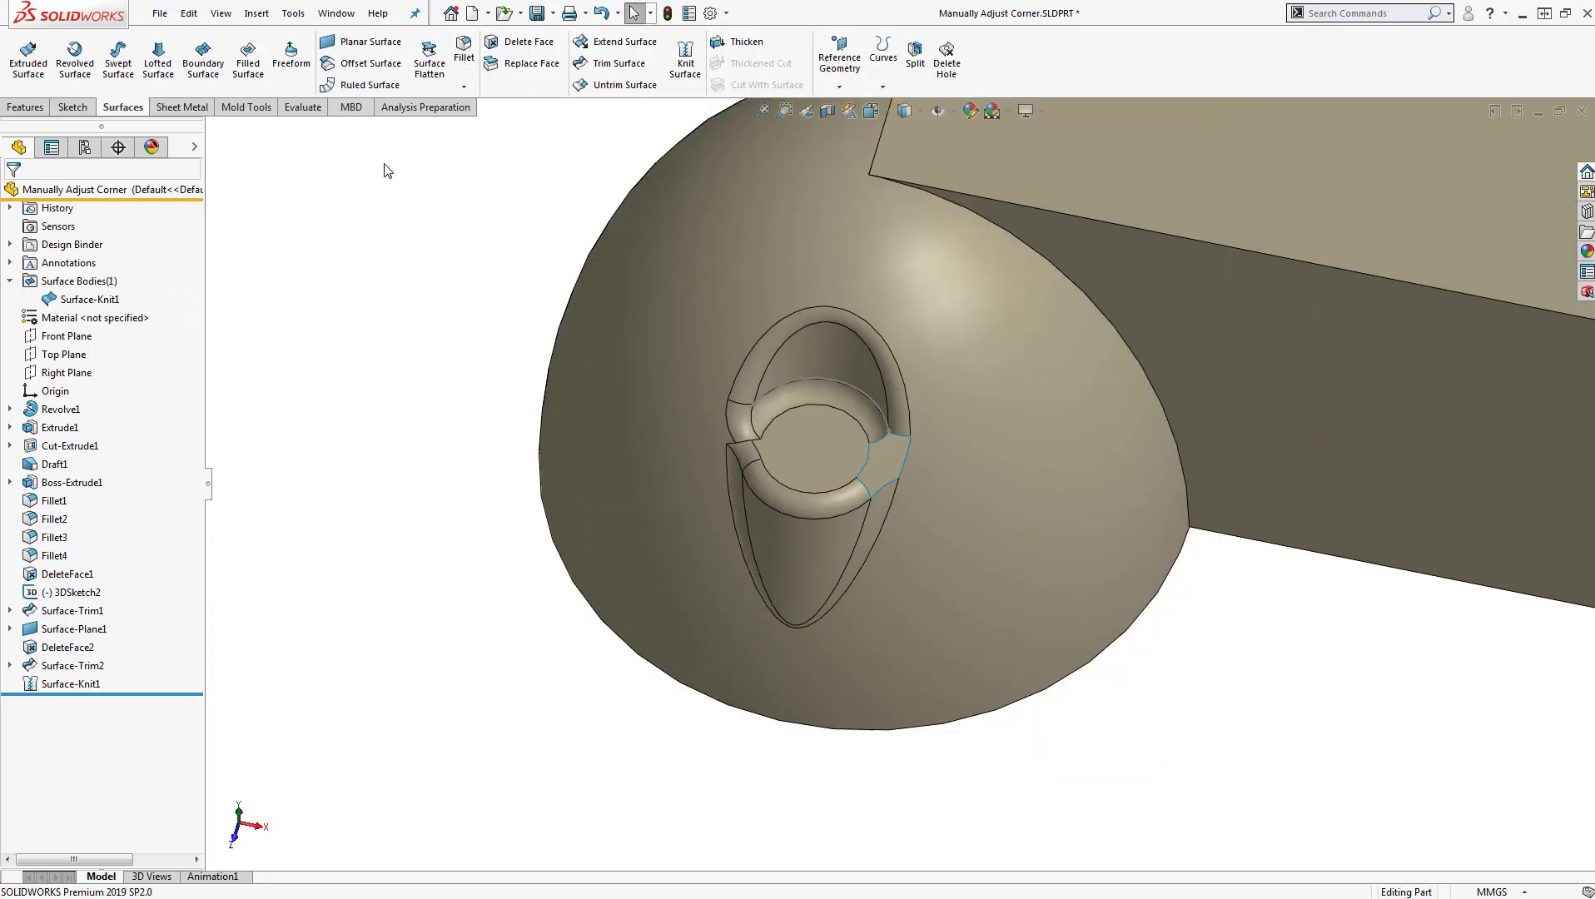
- Fill the open right-hand corner gap of the dome opening with a Filled Surface bounded by its seven surrounding edges, using Contact edge settings
{"action": "left_click", "coordinate": [248, 62]}
{"action": "scroll", "coordinate": [883, 445], "scroll_direction": "down", "scroll_amount": 5}
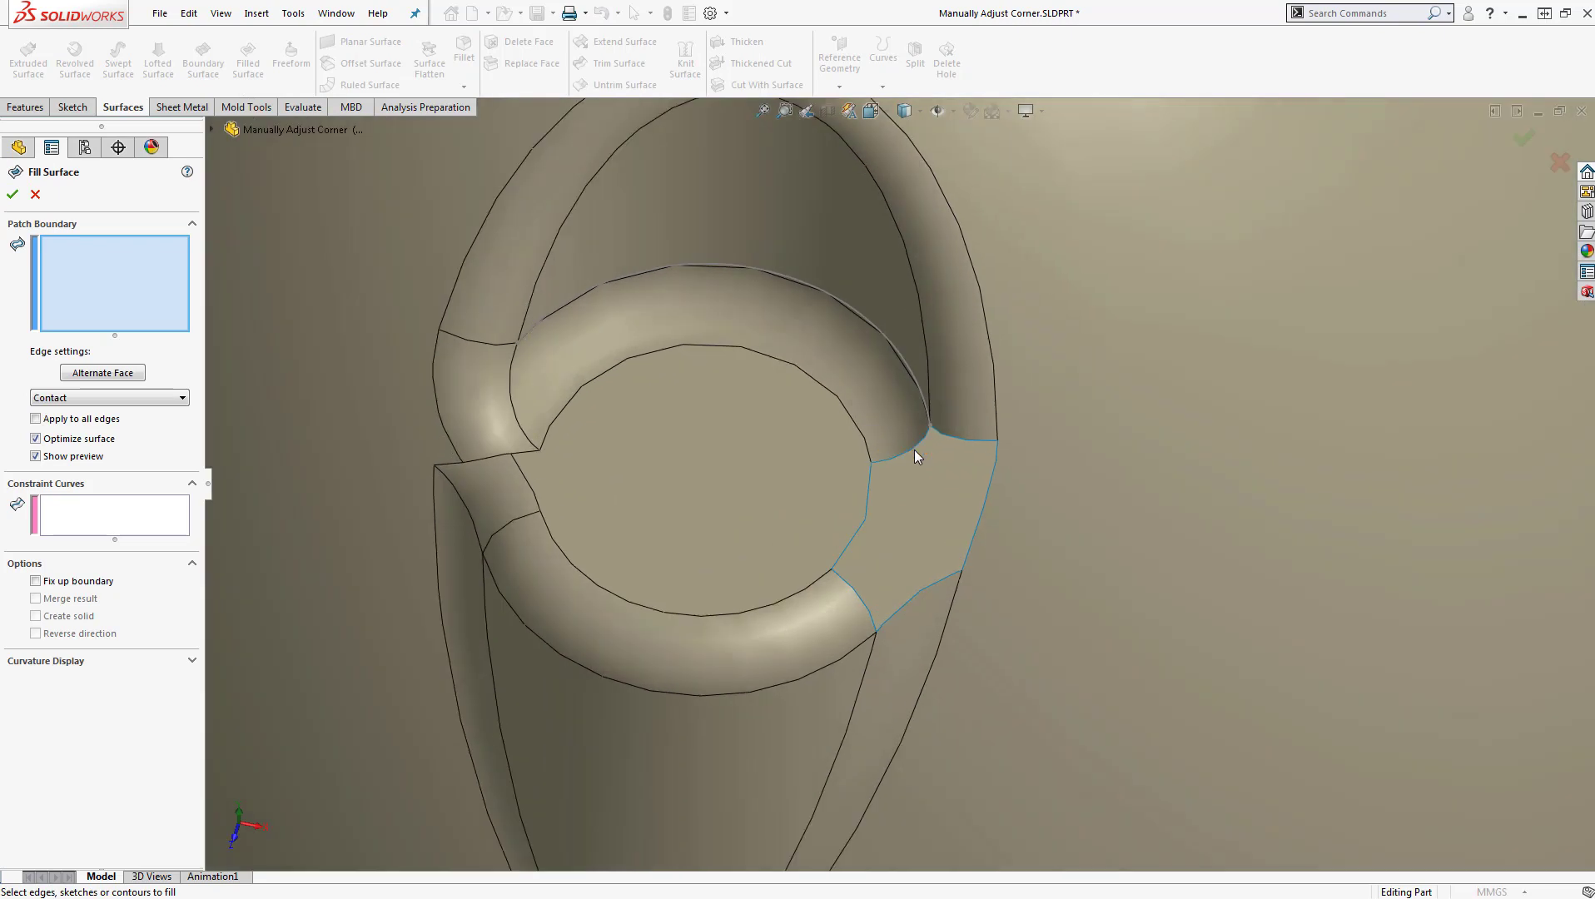
{"action": "left_click", "coordinate": [914, 452]}
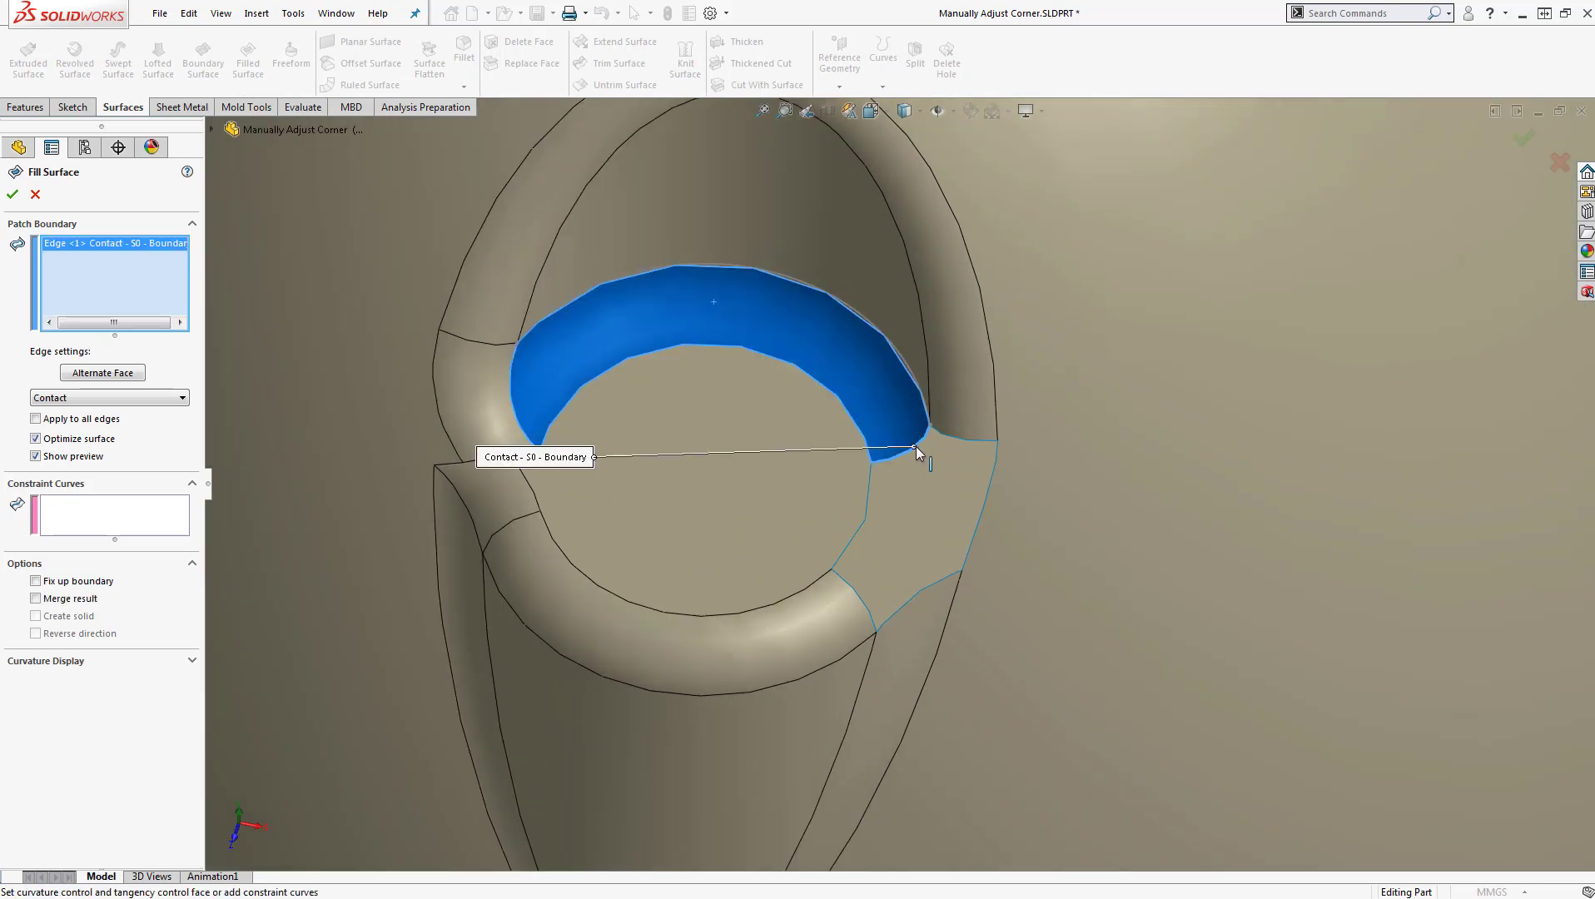
{"action": "left_click", "coordinate": [957, 438]}
{"action": "left_click", "coordinate": [999, 451]}
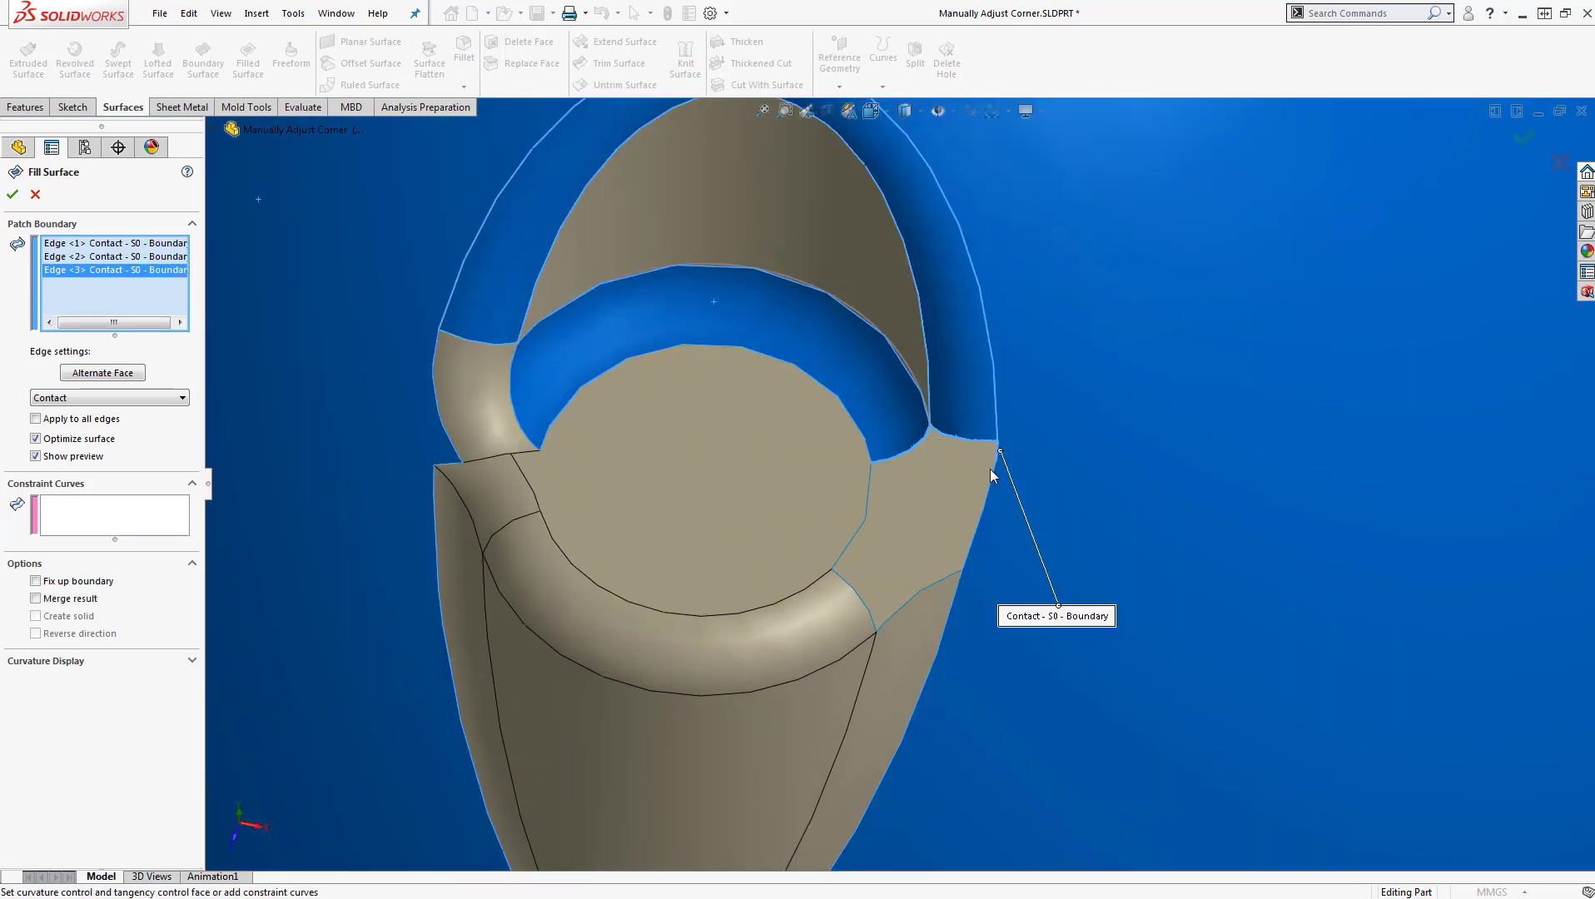
{"action": "left_click", "coordinate": [993, 490]}
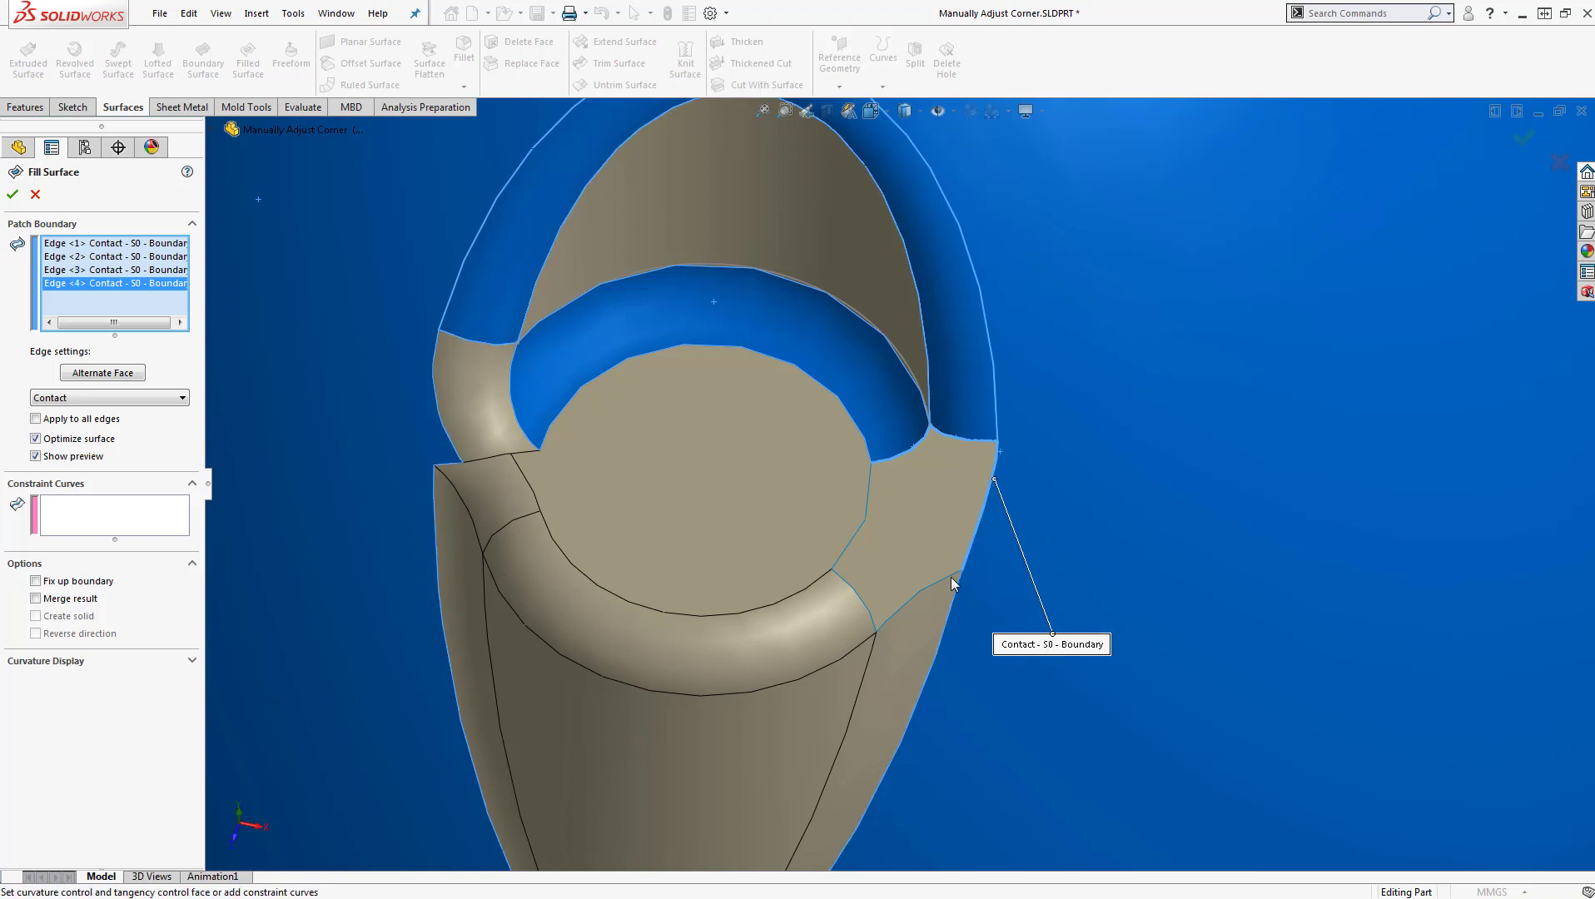
{"action": "left_click", "coordinate": [922, 596]}
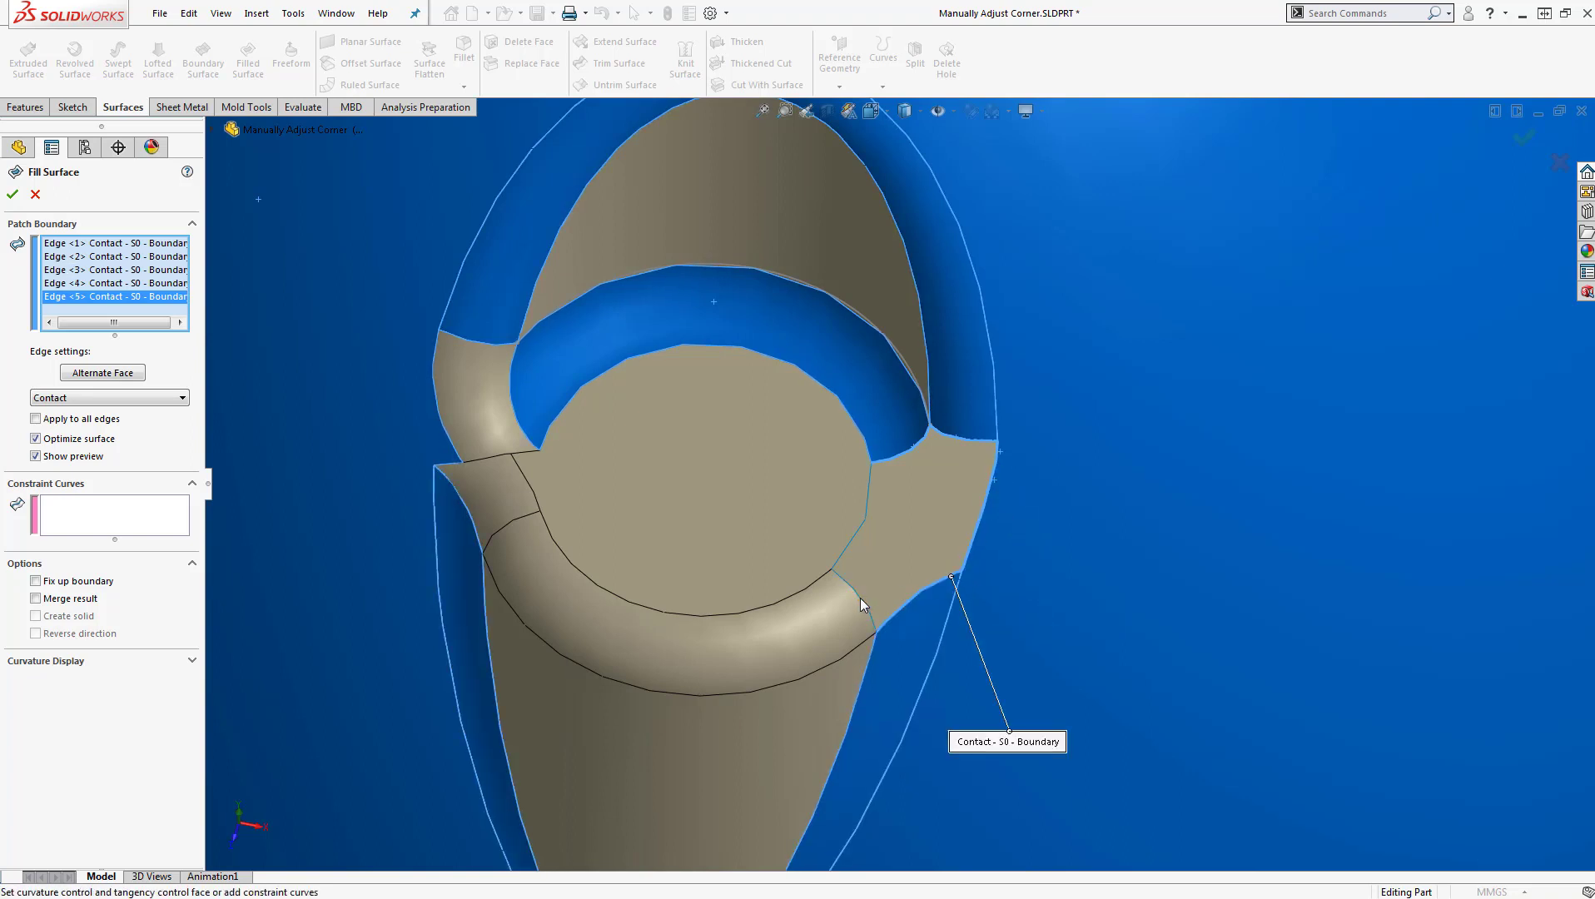
{"action": "left_click", "coordinate": [860, 598]}
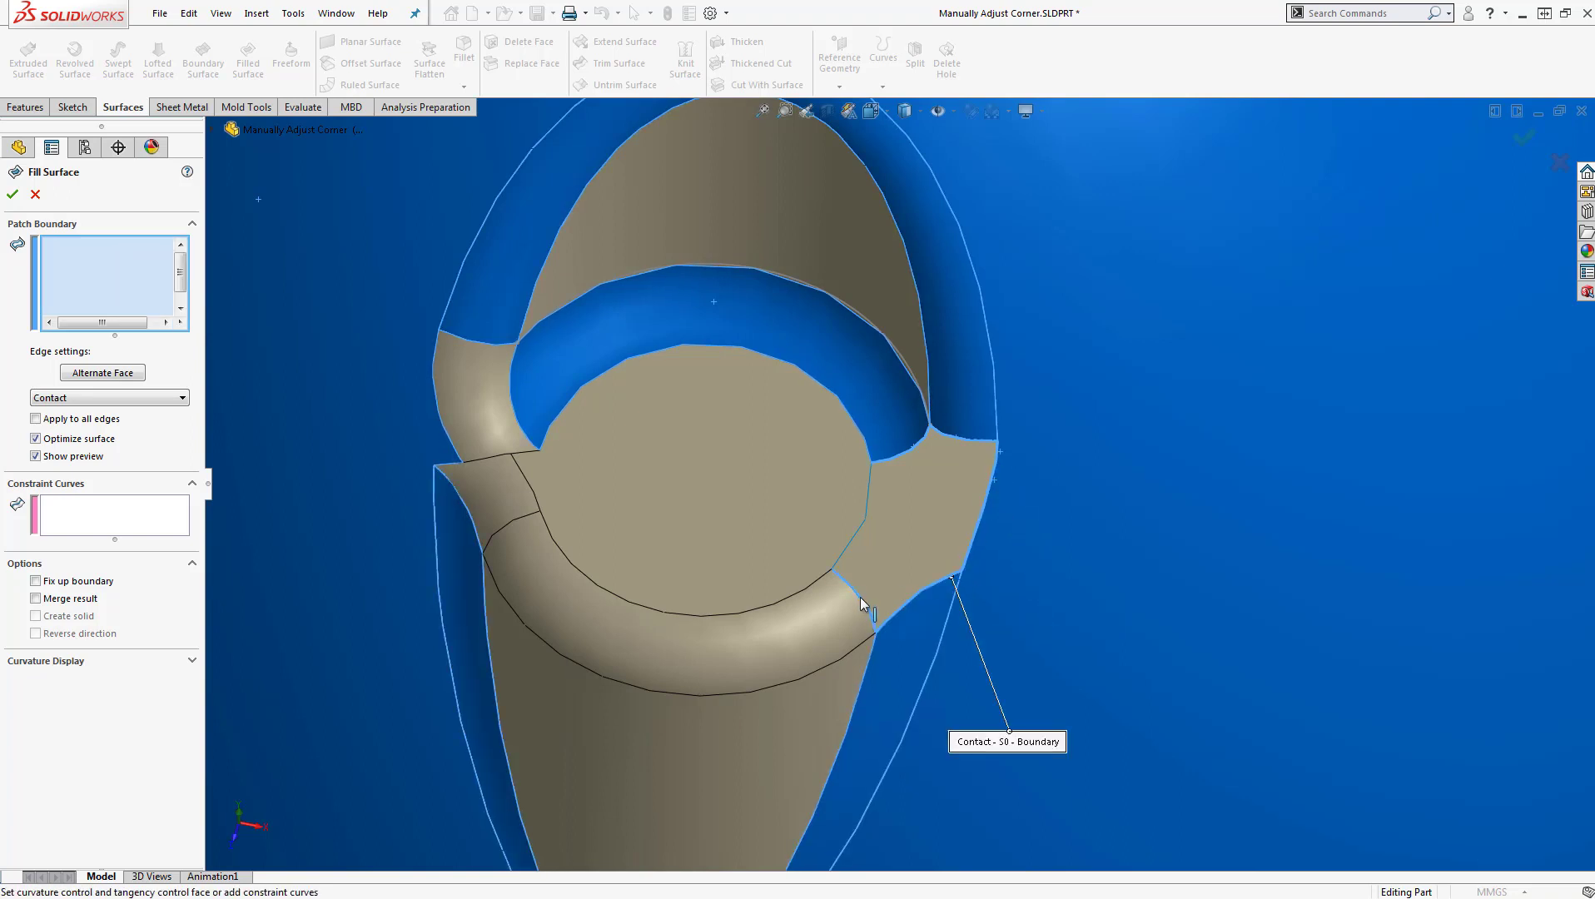
{"action": "left_click", "coordinate": [850, 546]}
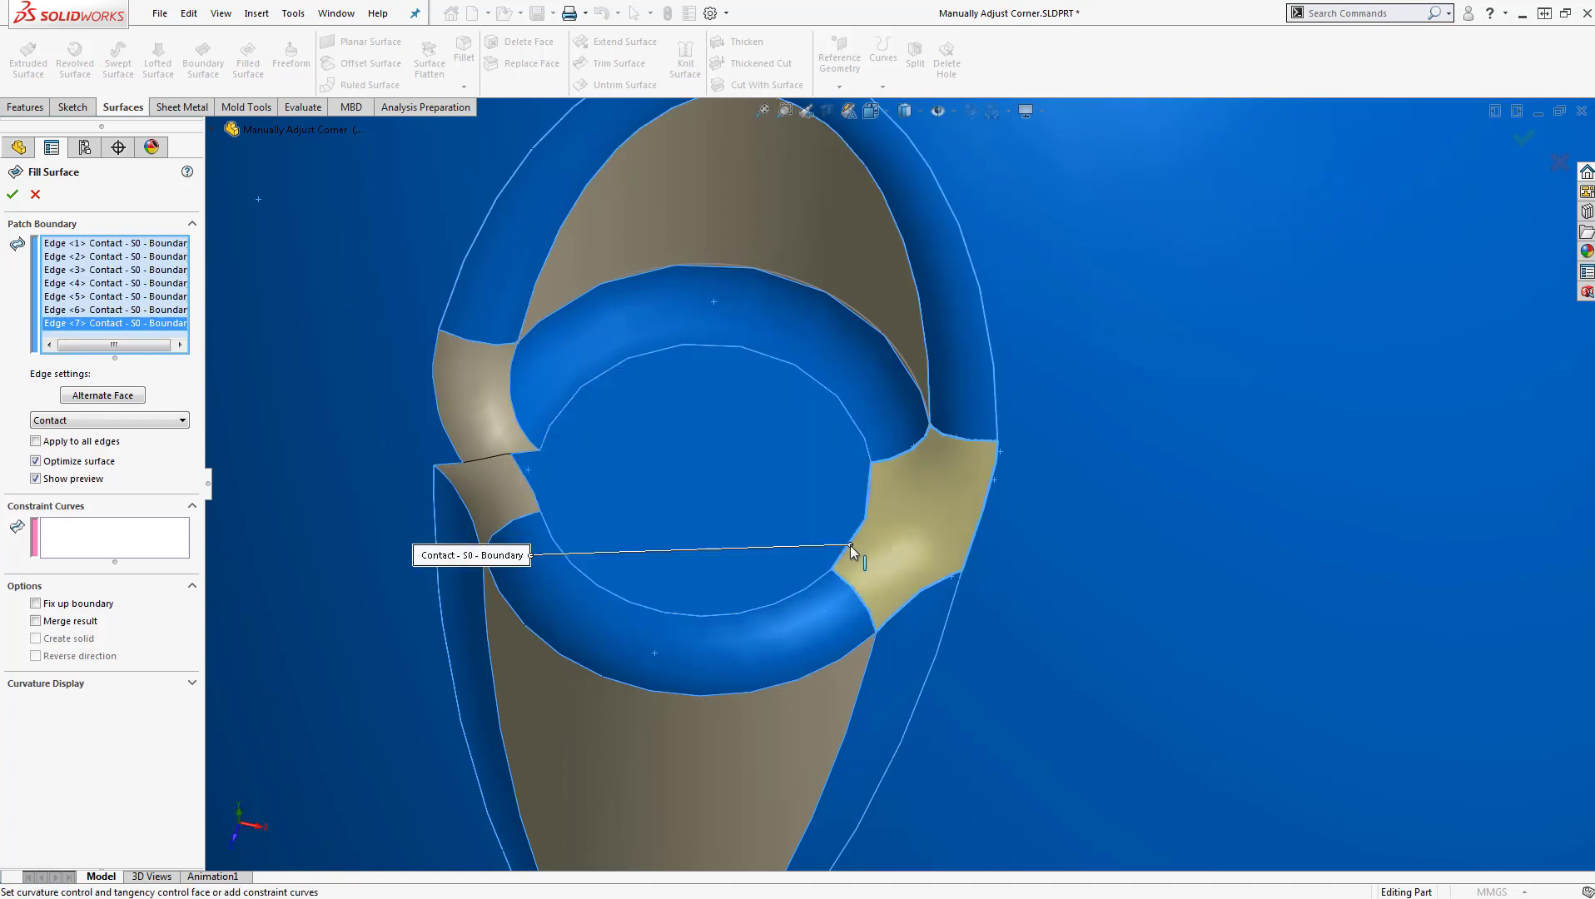
{"action": "mouse_move", "coordinate": [850, 546]}
{"action": "middle_mouse_down"}
{"action": "mouse_move", "coordinate": [784, 541]}
{"action": "mouse_move", "coordinate": [872, 534]}
{"action": "middle_mouse_up"}
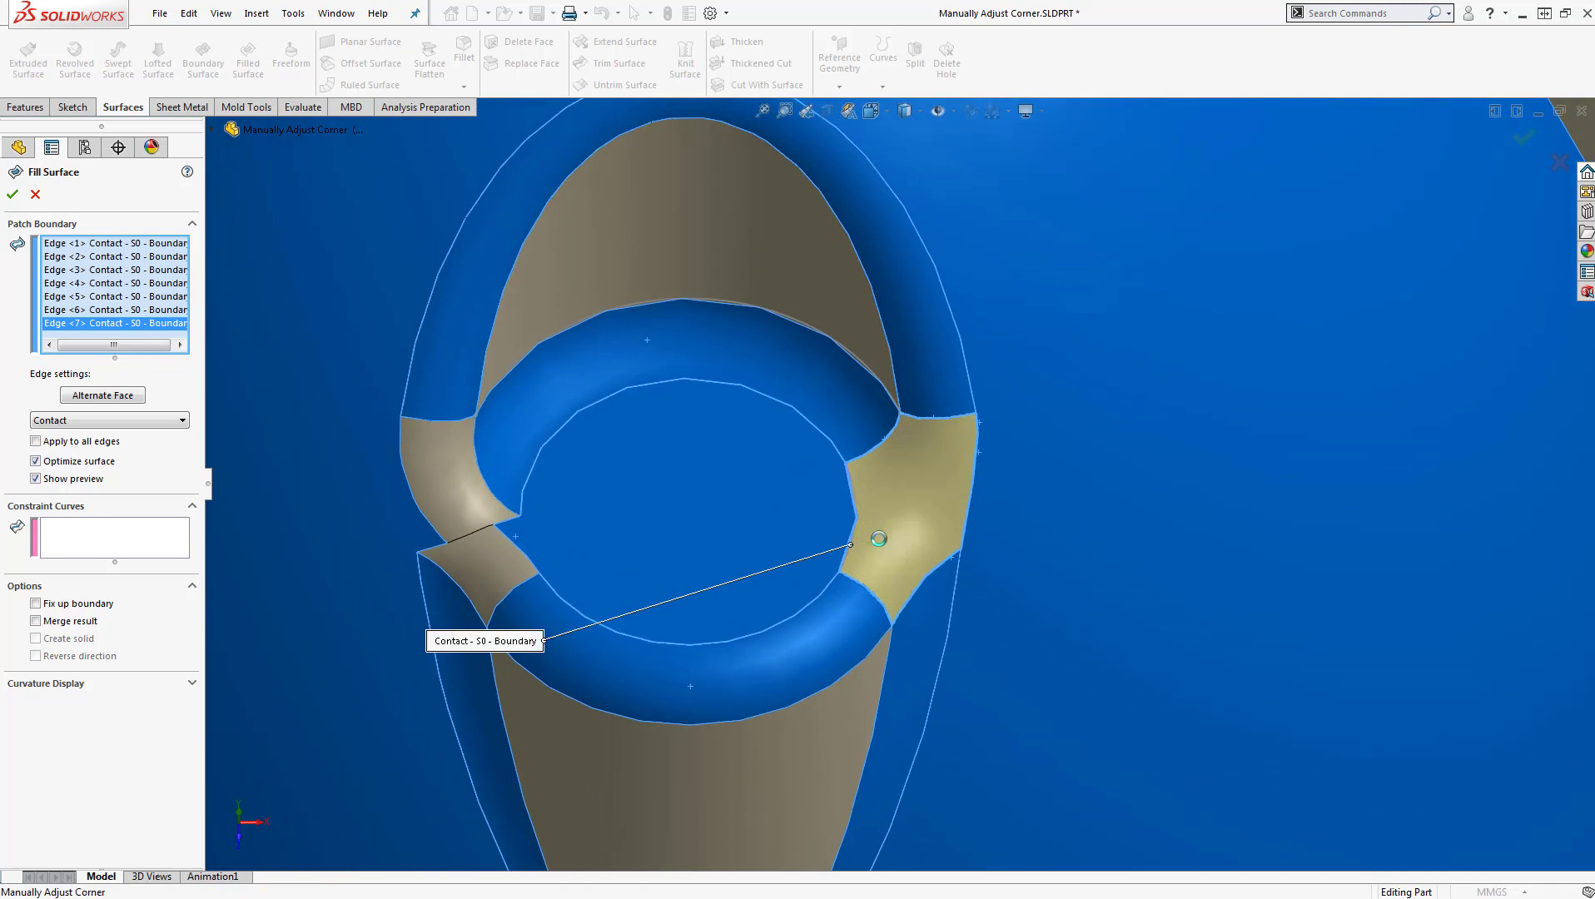
{"action": "scroll", "coordinate": [898, 630], "scroll_direction": "up", "scroll_amount": 3}
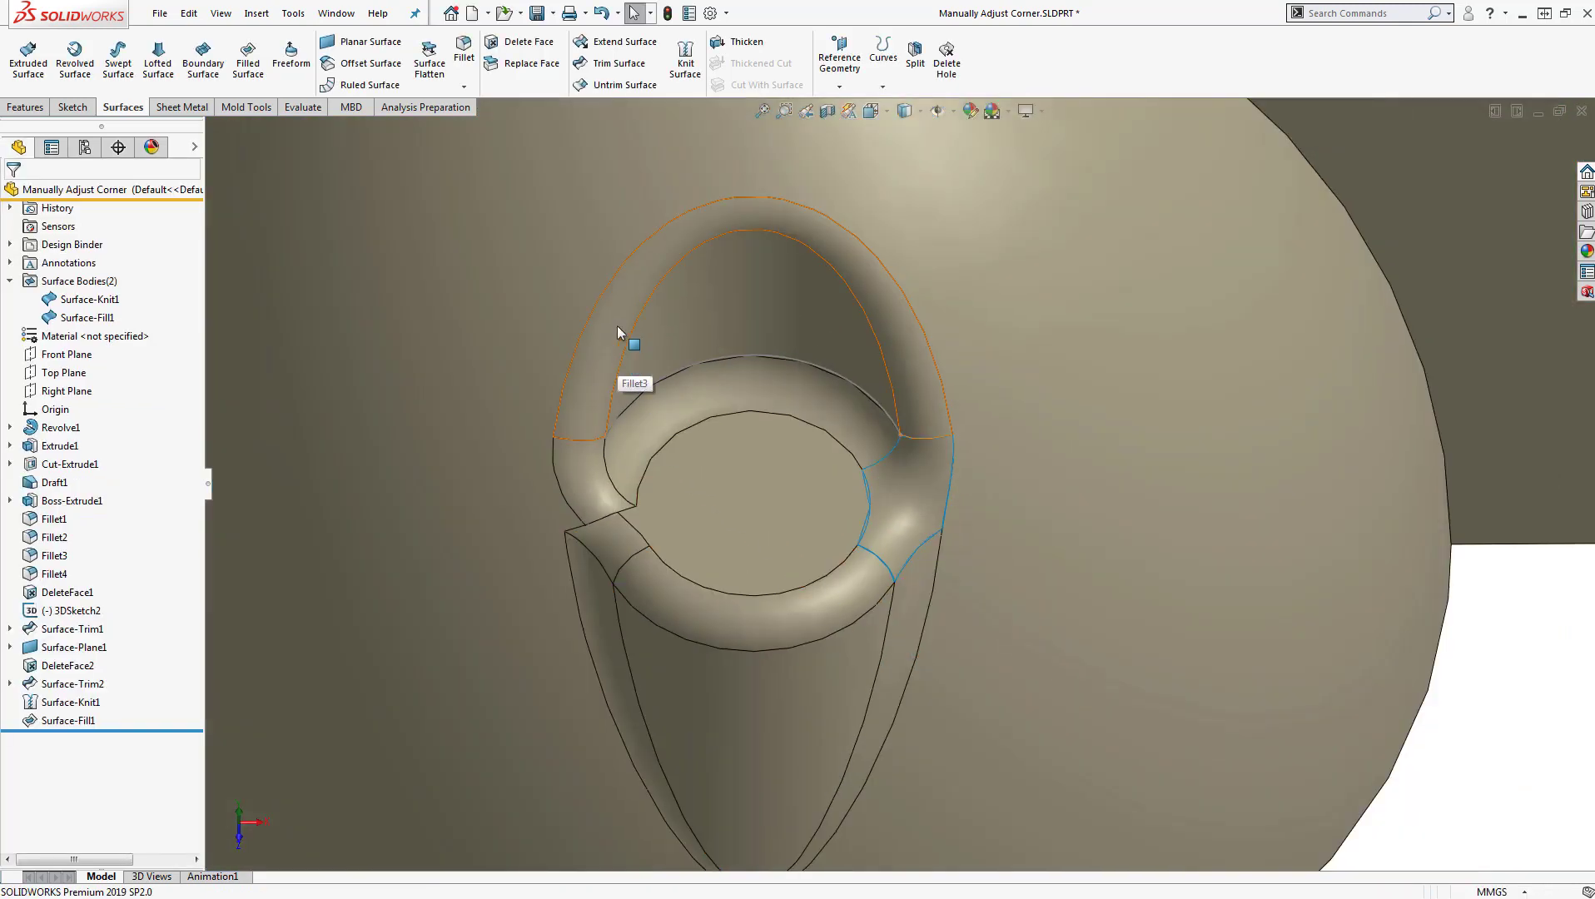
- Knit the main surface body and the new corner fill together with Create solid and Merge entities enabled
{"action": "left_click", "coordinate": [685, 63]}
{"action": "left_click", "coordinate": [833, 384]}
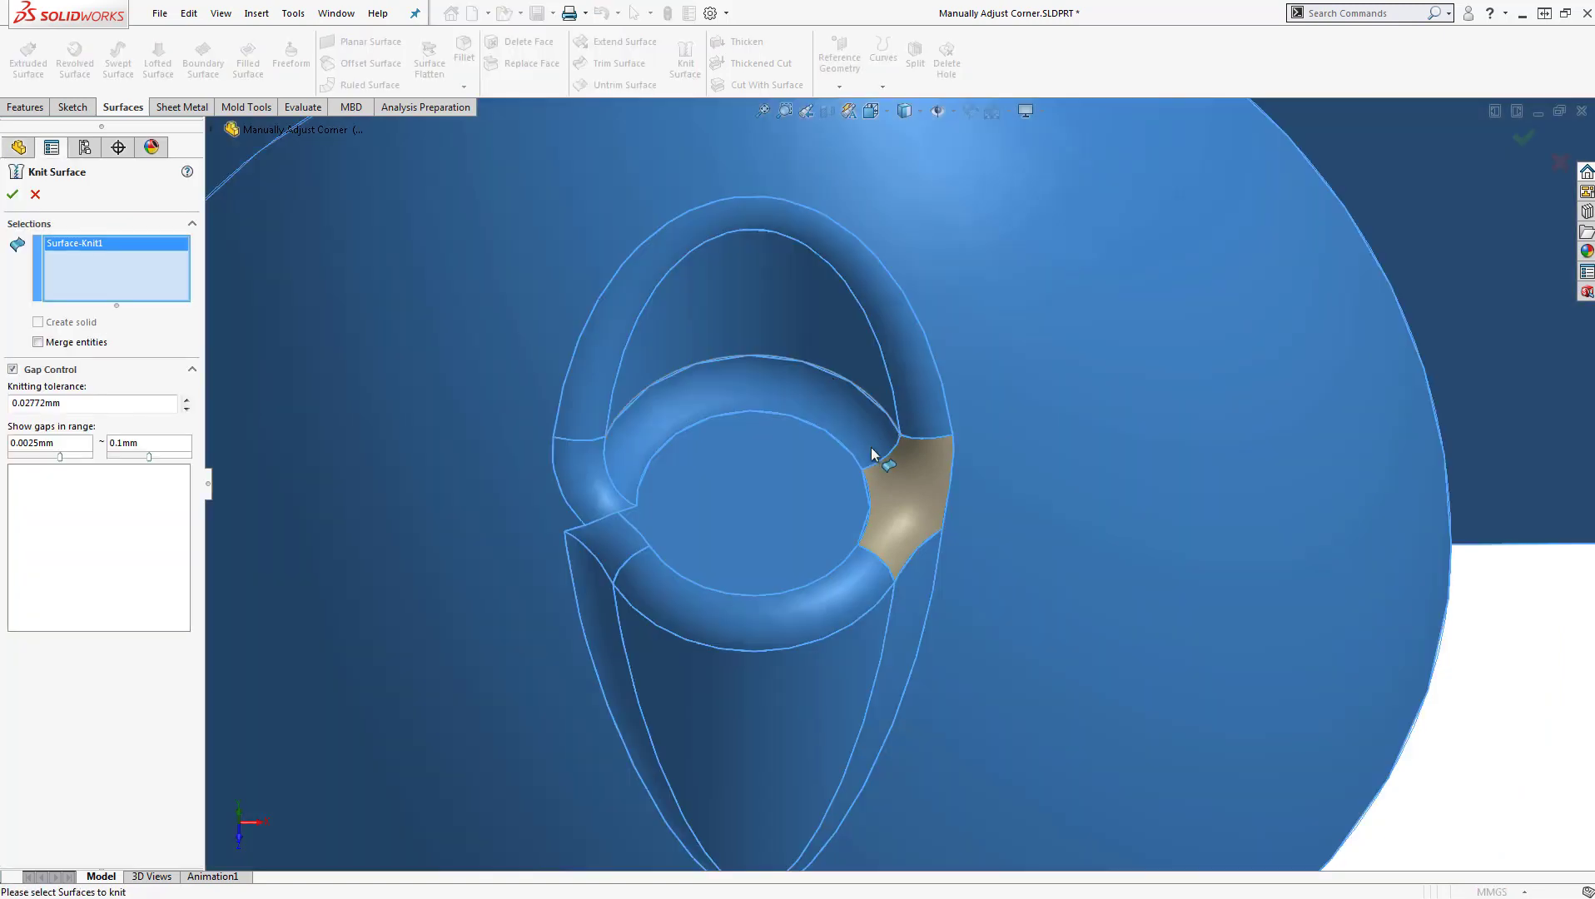
{"action": "left_click", "coordinate": [898, 502]}
{"action": "left_click", "coordinate": [83, 322]}
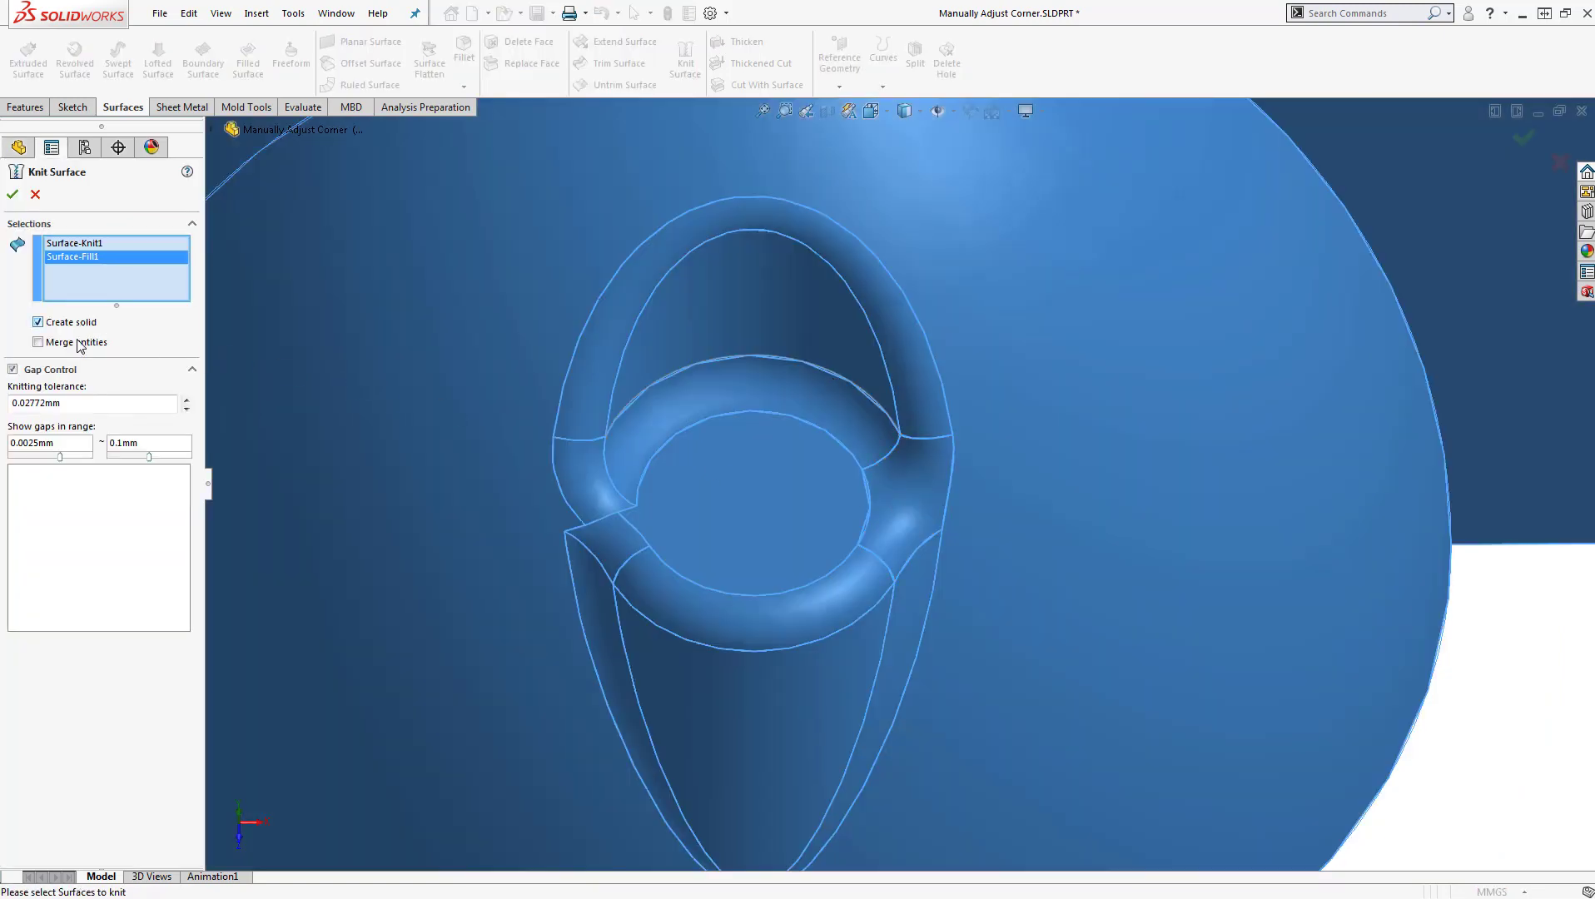
{"action": "left_click", "coordinate": [76, 341]}
{"action": "left_click", "coordinate": [13, 194]}
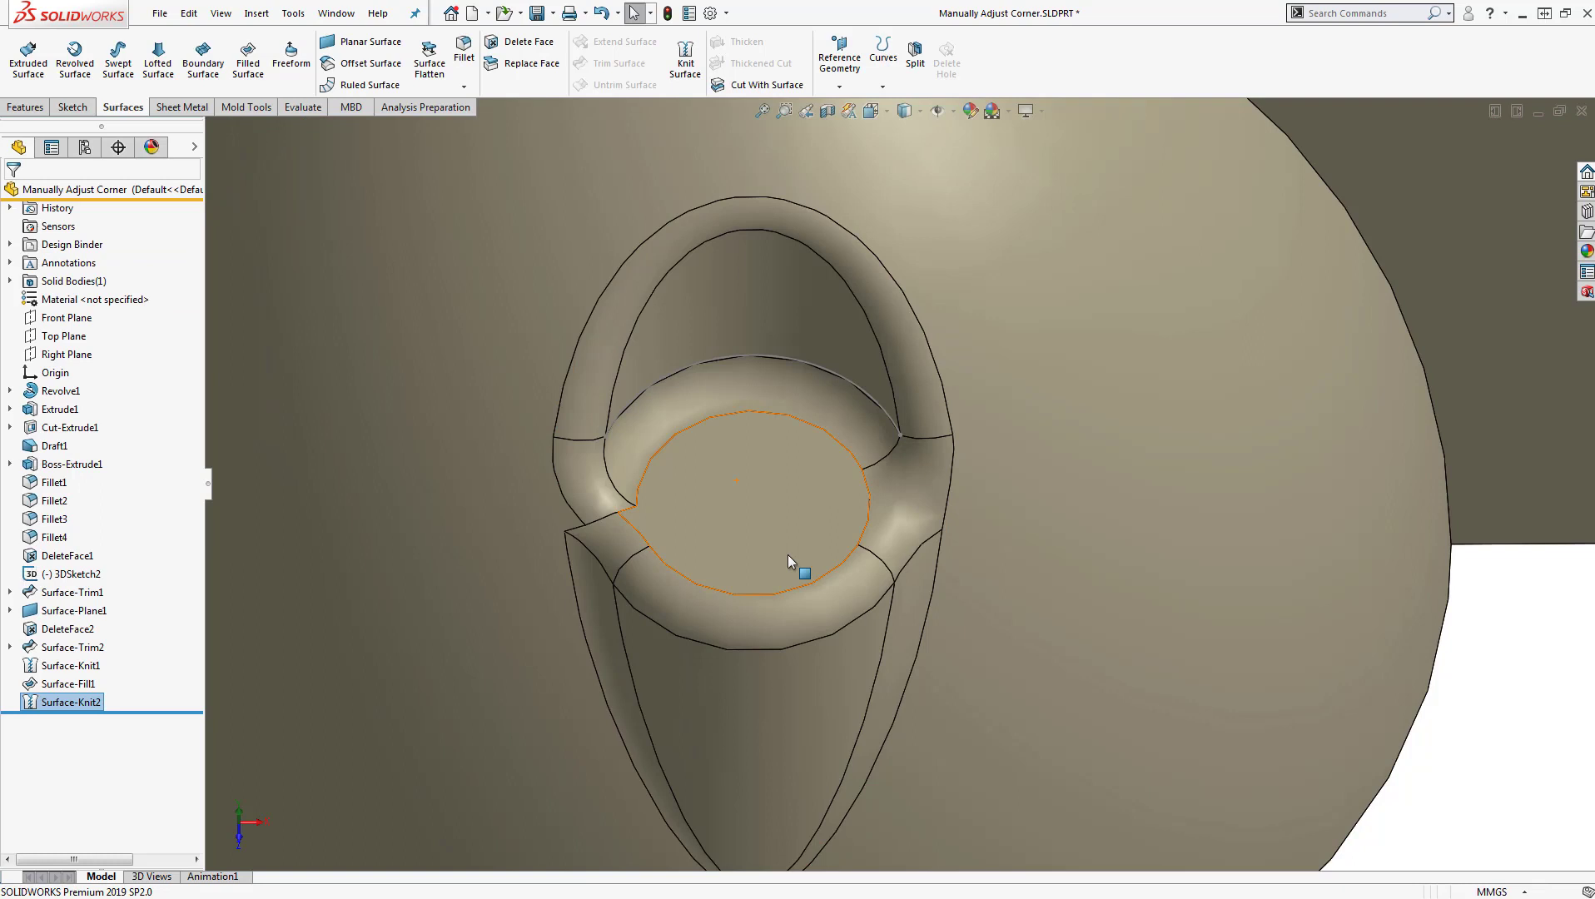
- Examine the rebuilt right-hand corner of the dome opening from several angles and compare it with the opposite corner
{"action": "scroll", "coordinate": [812, 624], "scroll_direction": "up", "scroll_amount": 2}
{"action": "scroll", "coordinate": [830, 679], "scroll_direction": "up", "scroll_amount": 3}
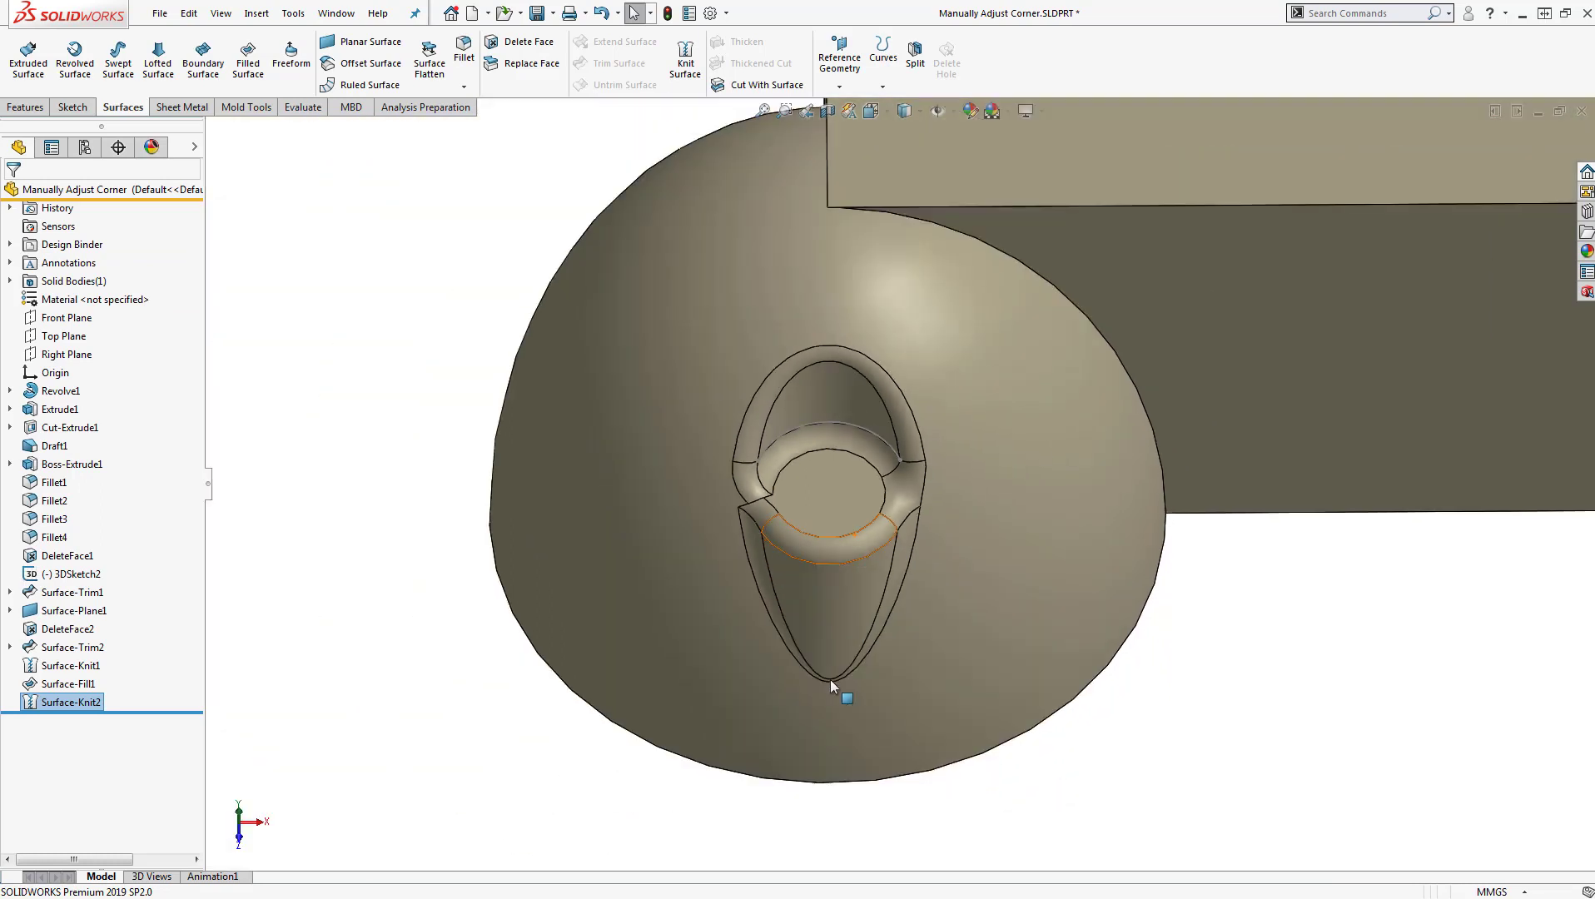
{"action": "middle_click_drag", "start_coordinate": [830, 679], "coordinate": [780, 583]}
{"action": "left_click", "coordinate": [561, 528]}
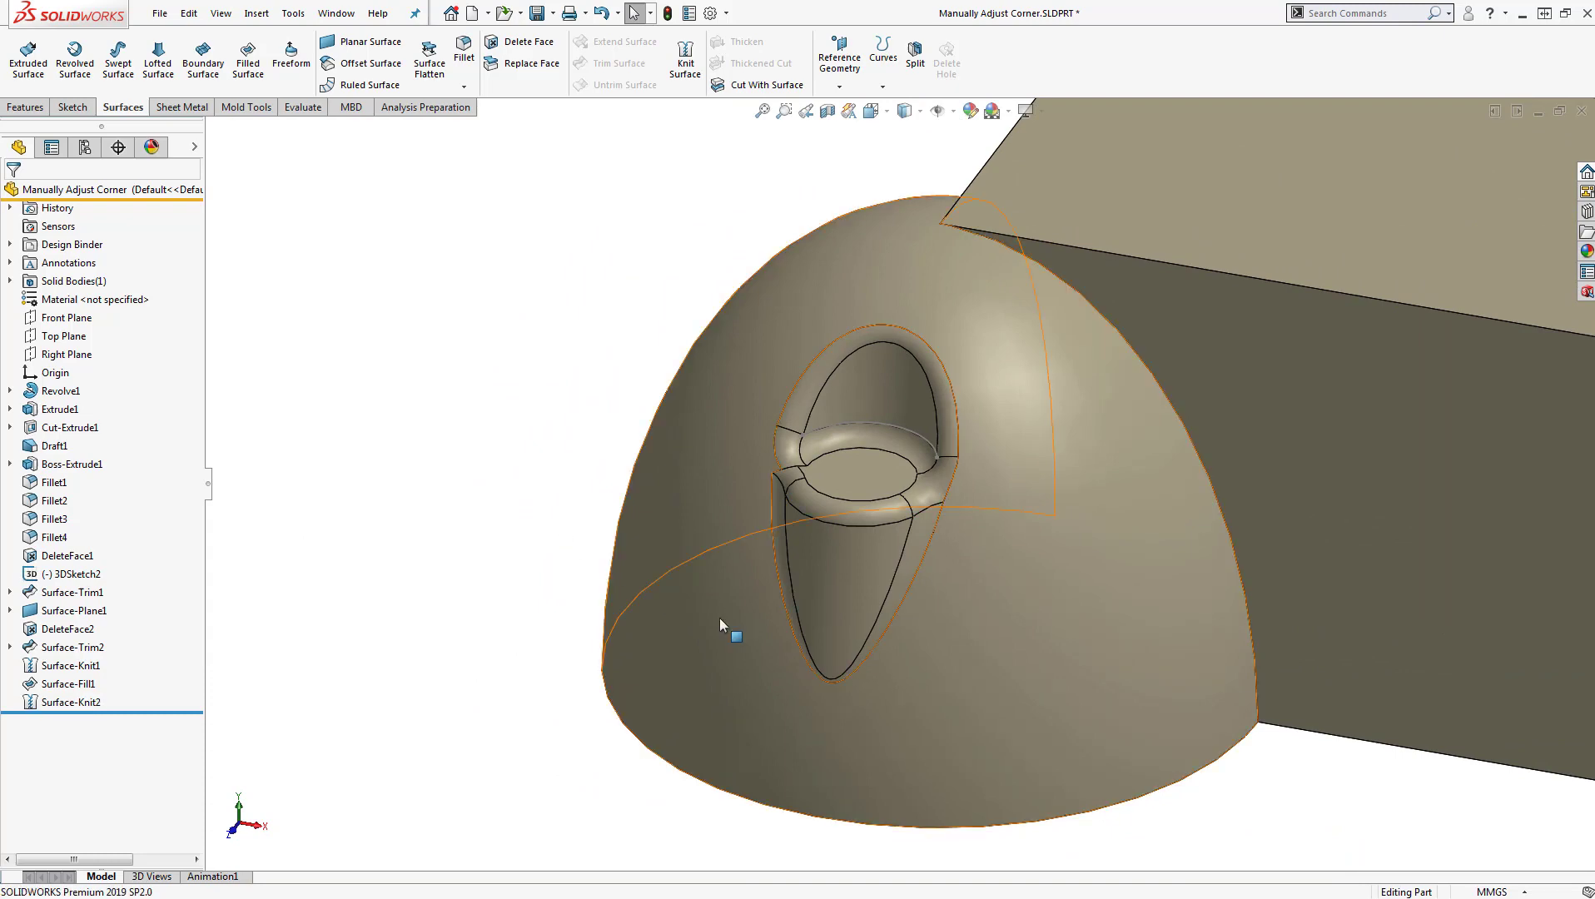
{"action": "scroll", "coordinate": [932, 605], "scroll_direction": "down", "scroll_amount": 4}
{"action": "middle_click_drag", "start_coordinate": [965, 519], "coordinate": [1269, 541]}
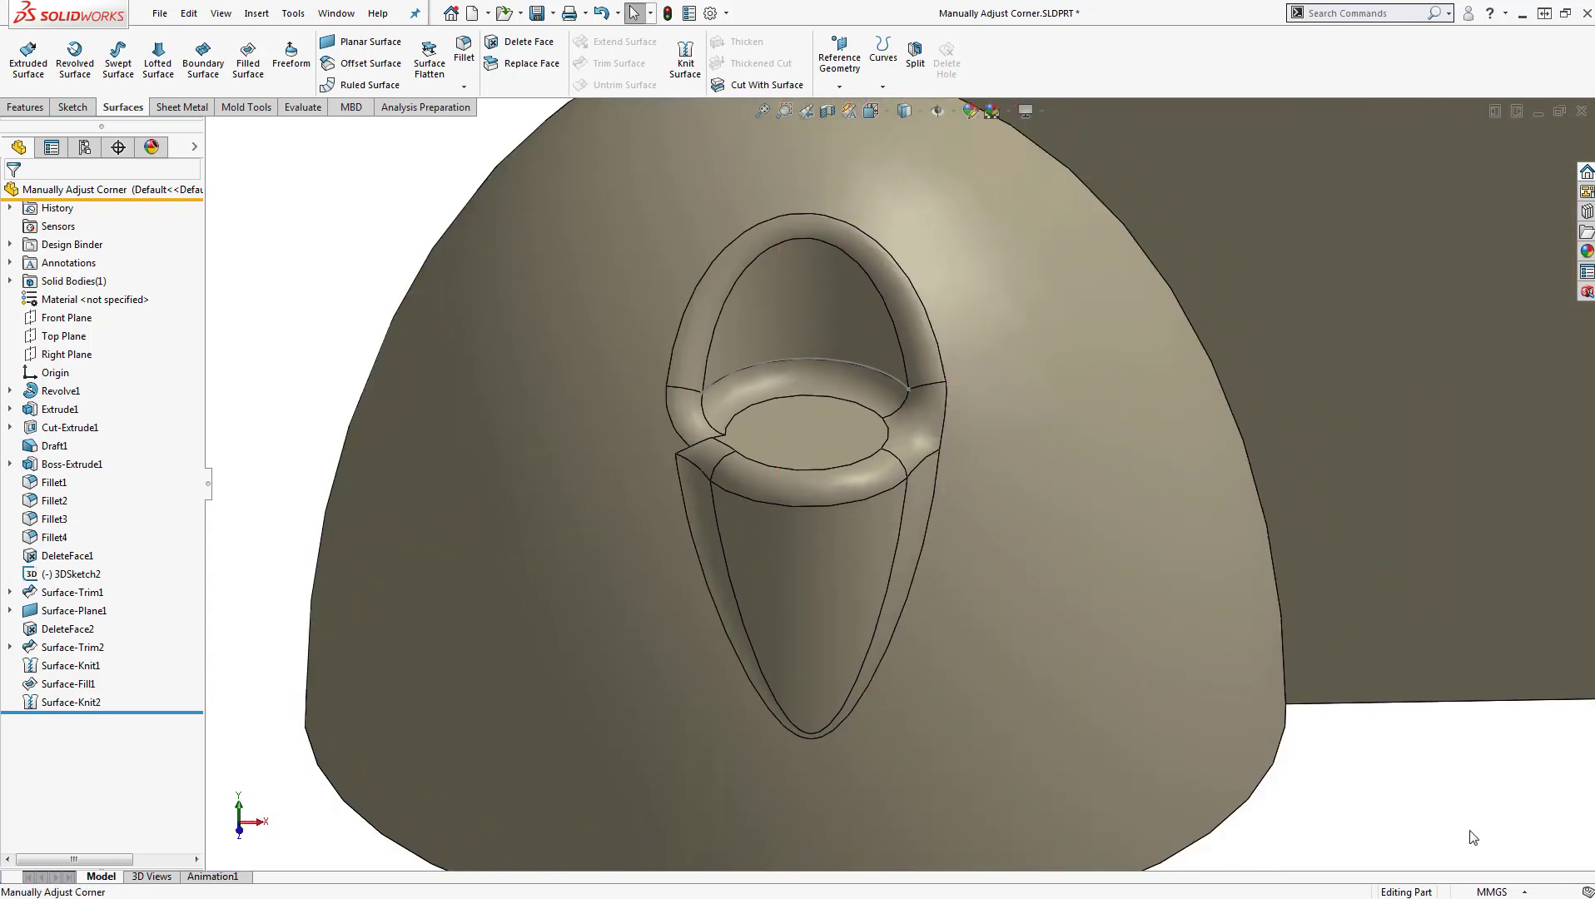